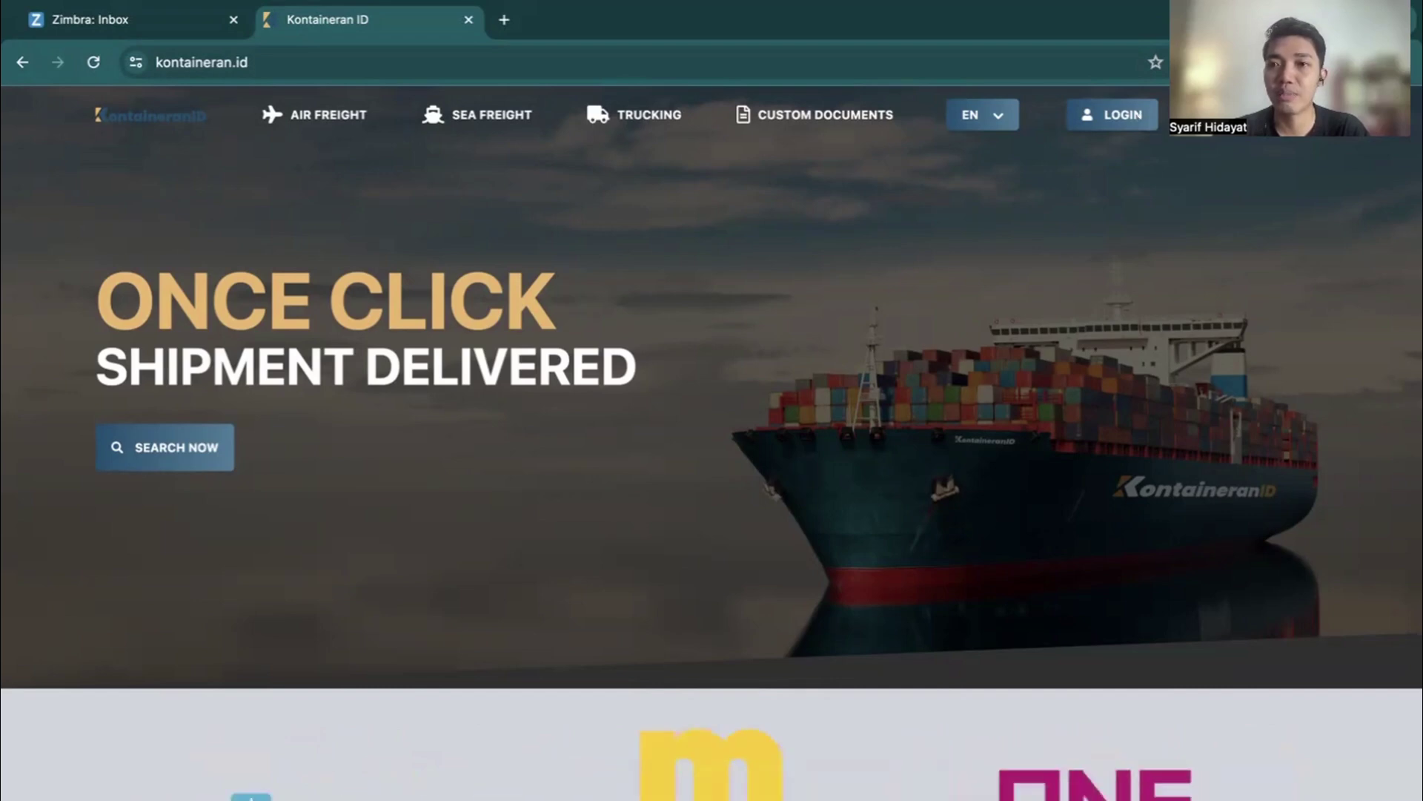
- Log in to the customer account from the home page
{"action": "left_click", "coordinate": [1120, 108]}
{"action": "left_click", "coordinate": [636, 435]}
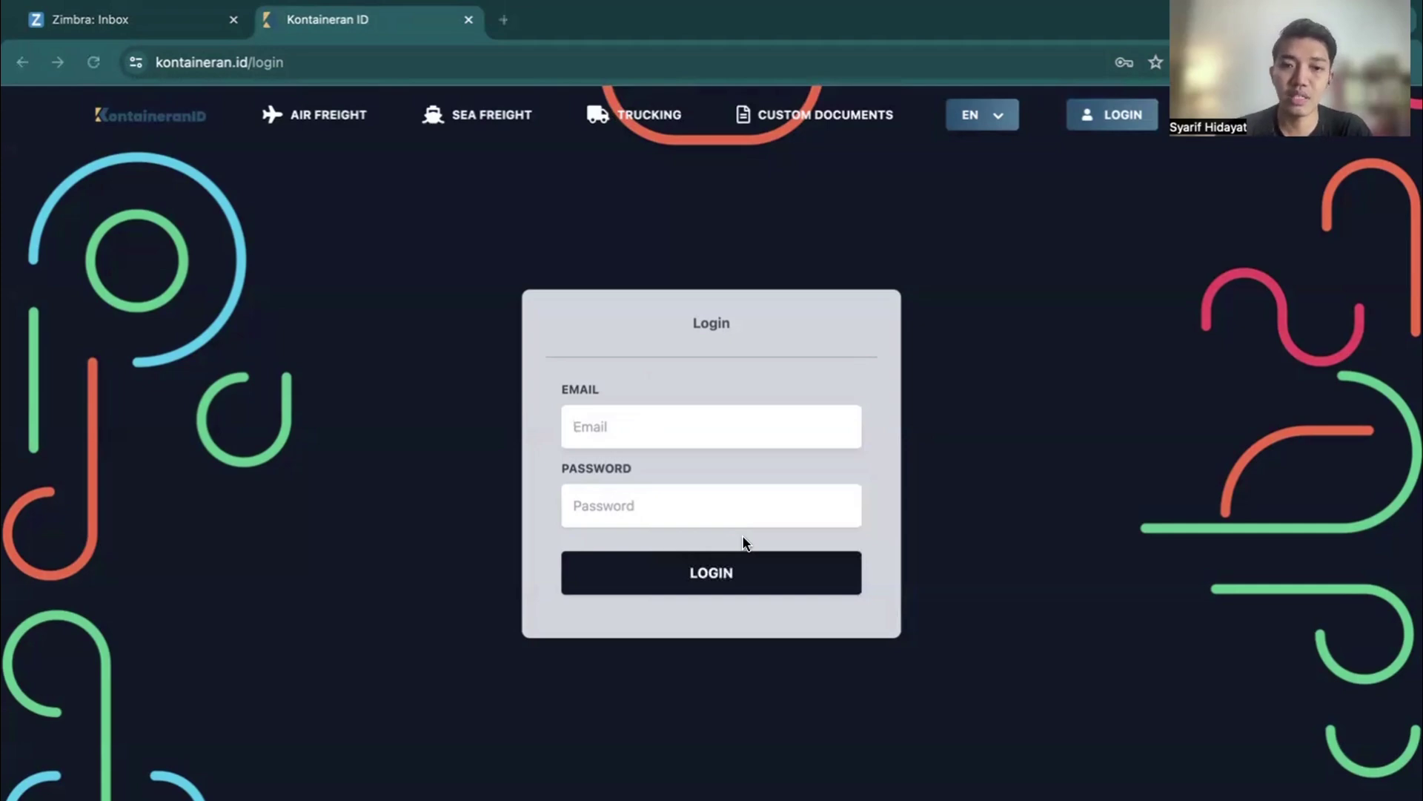
{"action": "left_click", "coordinate": [732, 576]}
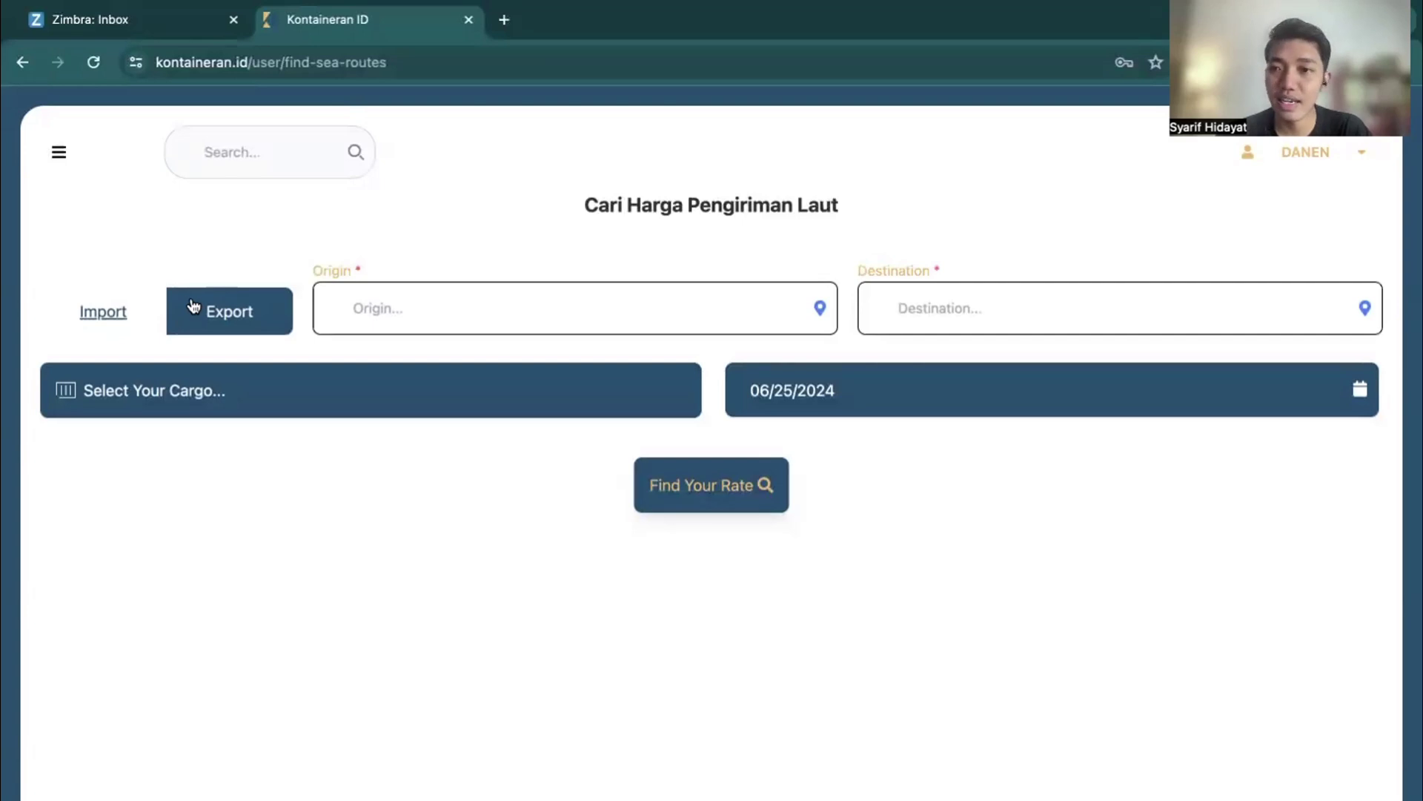
- Choose Export as the shipment direction and set the origin port to Surabaya
{"action": "left_click", "coordinate": [214, 312]}
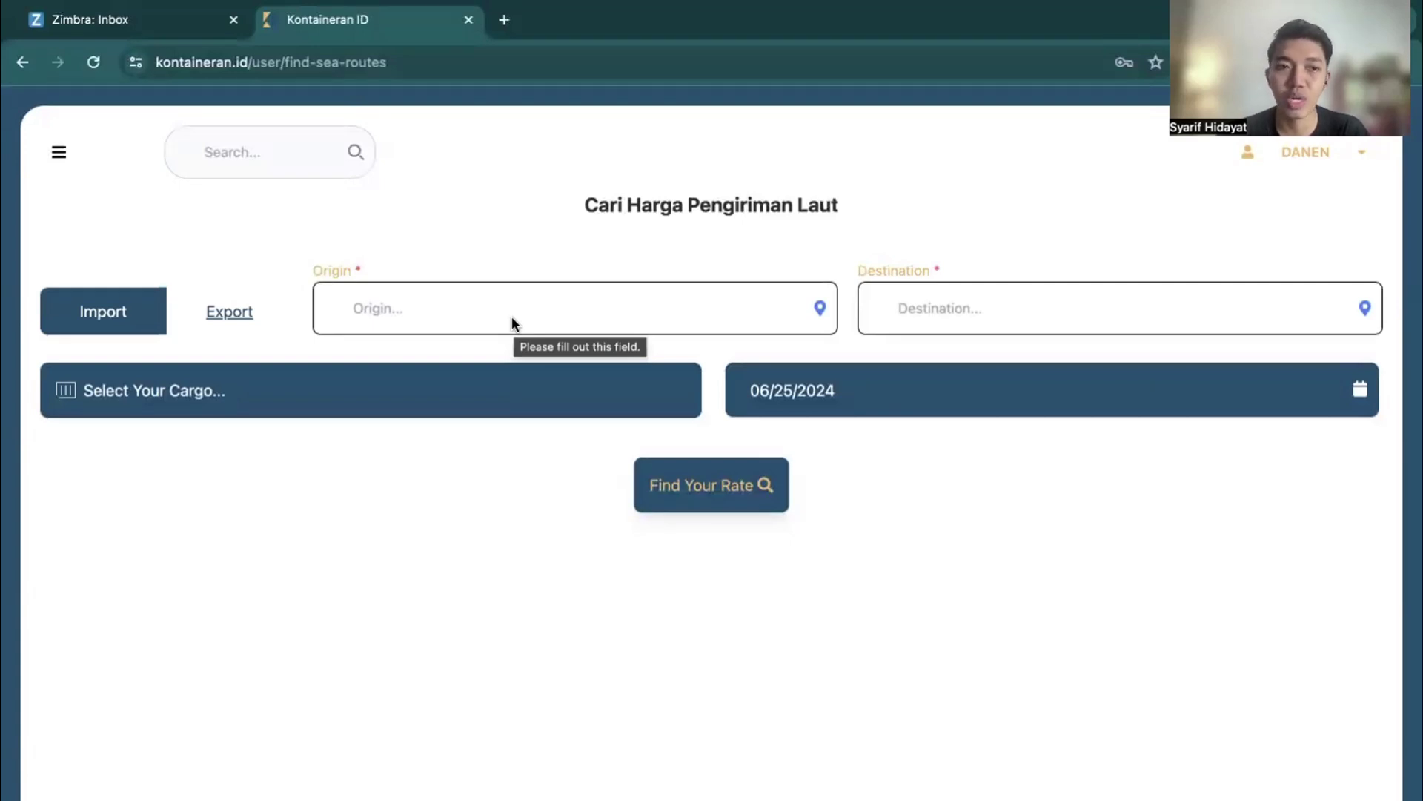
{"action": "left_click", "coordinate": [384, 387]}
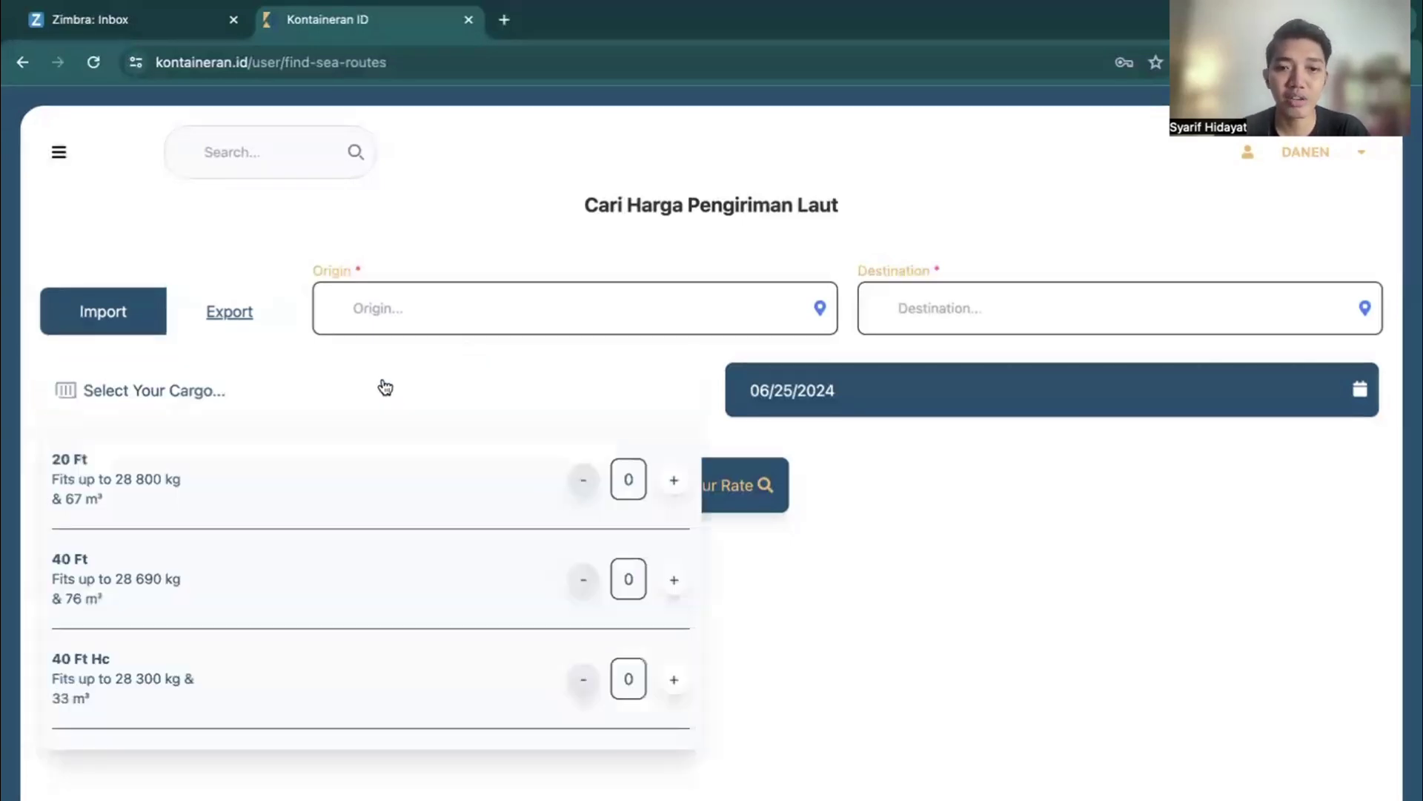
{"action": "left_click", "coordinate": [826, 650]}
{"action": "left_click", "coordinate": [400, 309]}
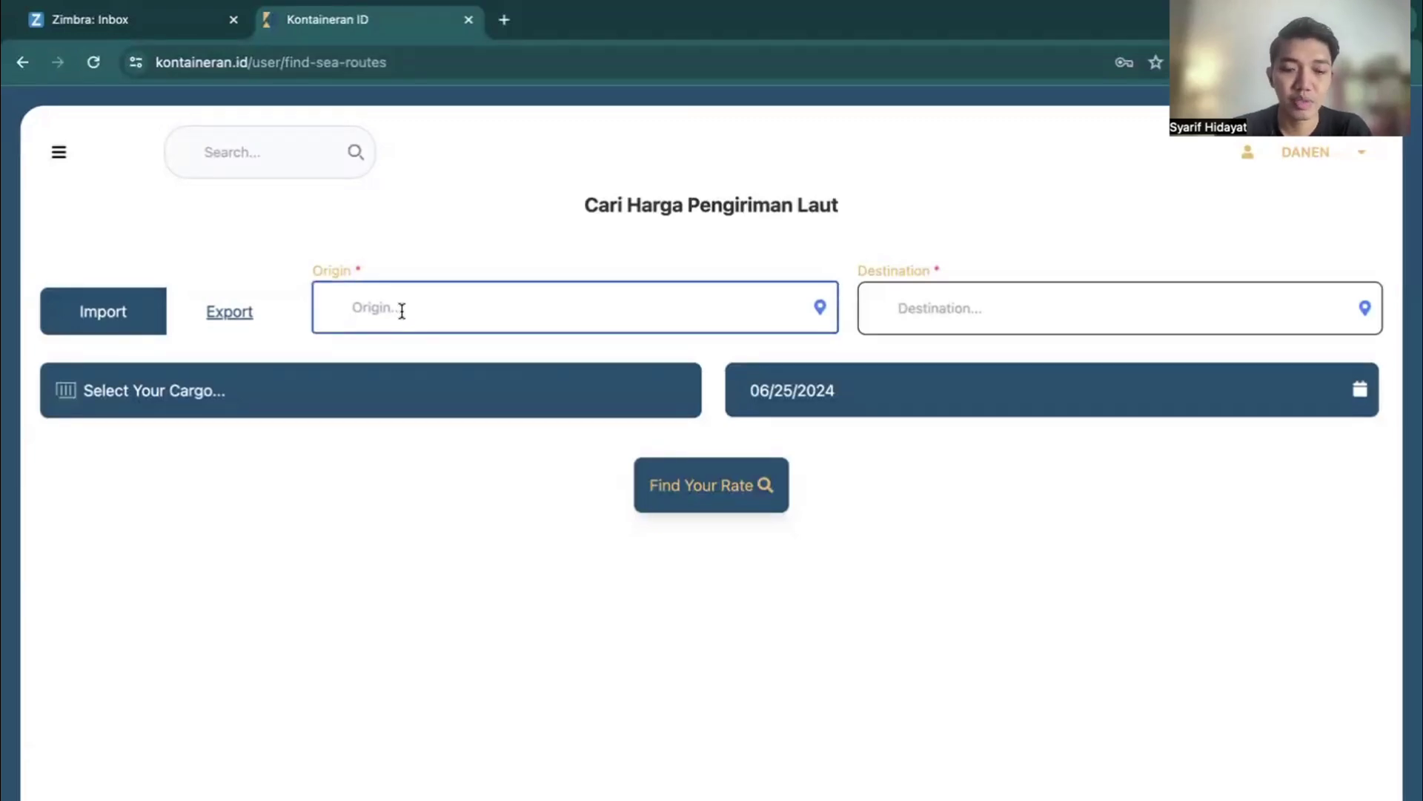
{"action": "type", "text": "surabaya"}
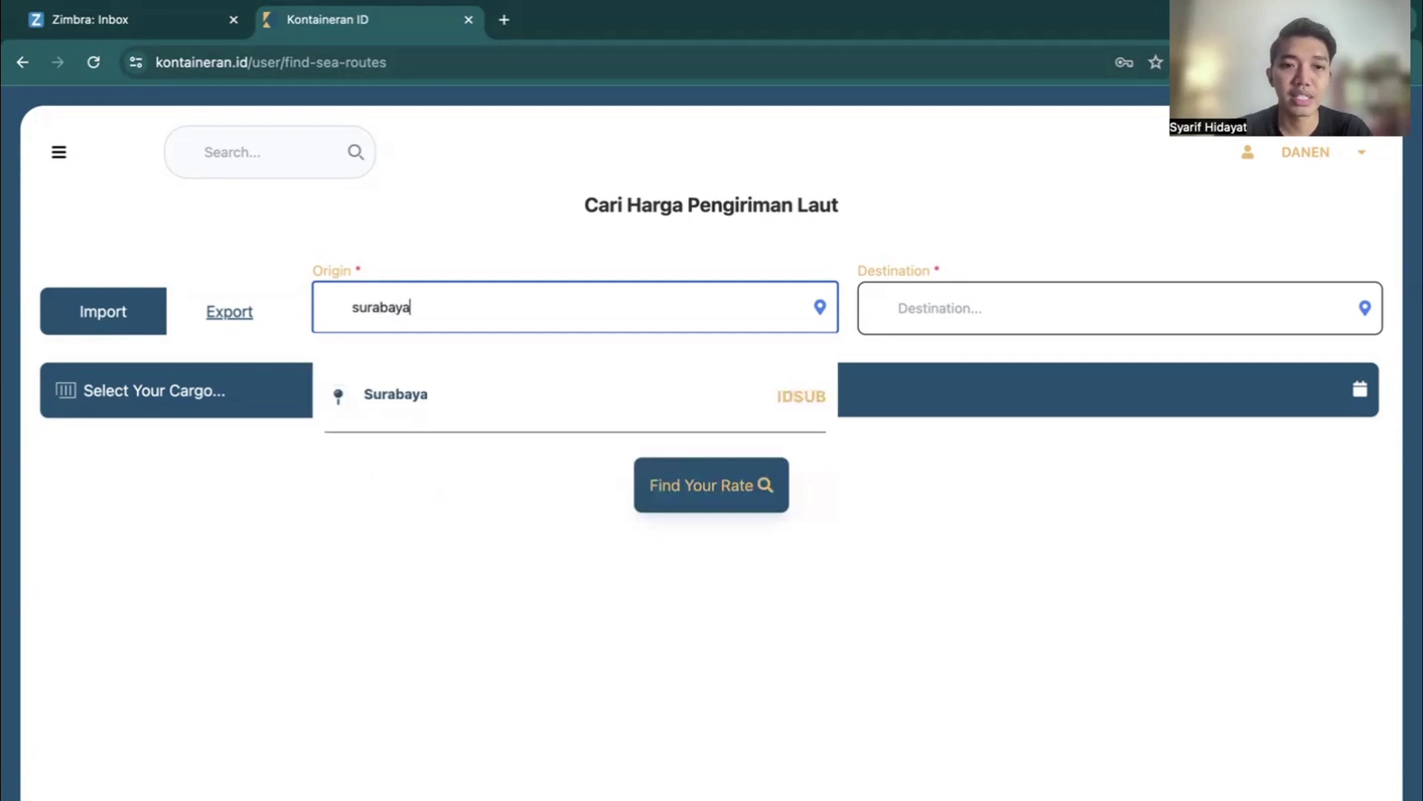
{"action": "left_click", "coordinate": [400, 395]}
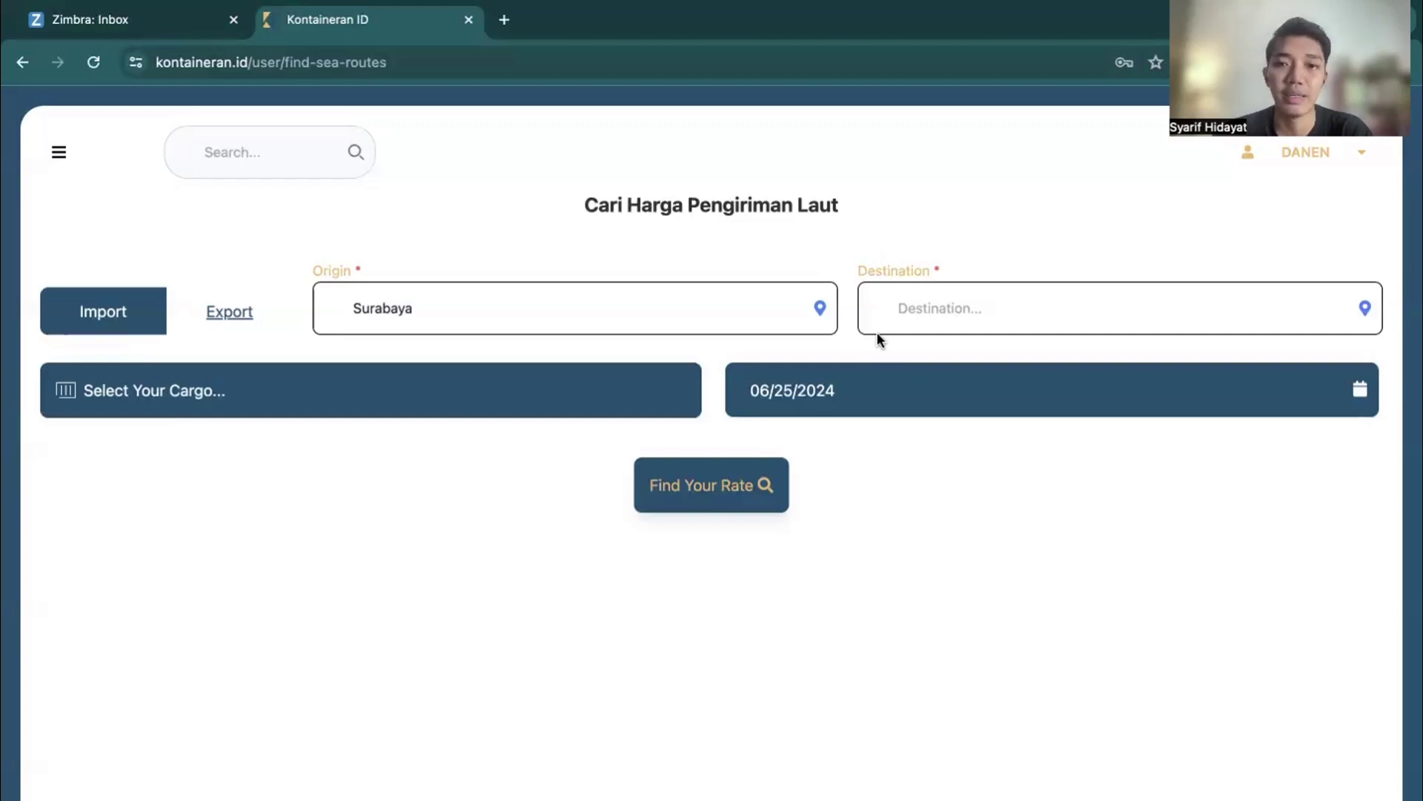
- Set the destination port of the sea freight search to Singapore
{"action": "left_click", "coordinate": [967, 296]}
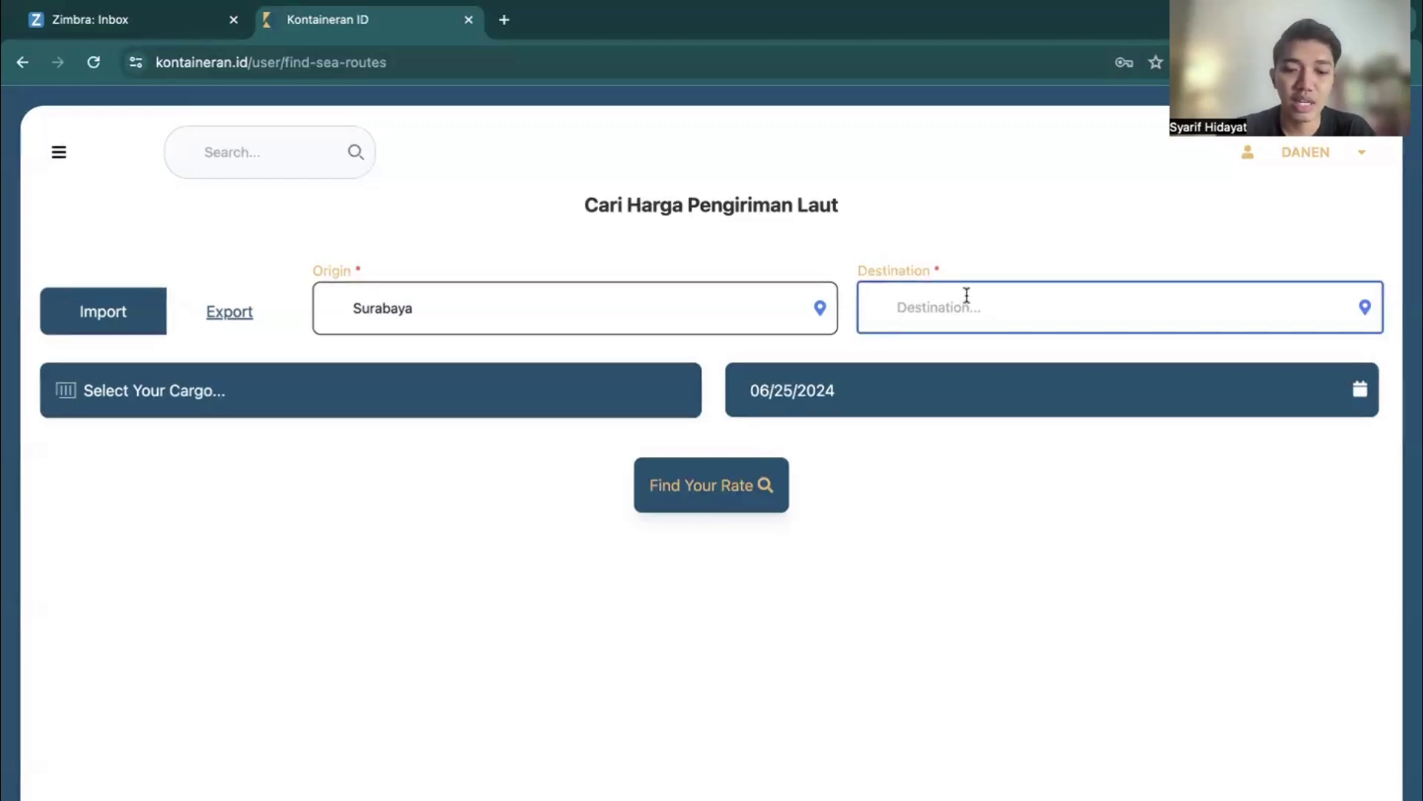
{"action": "type", "text": "singapo"}
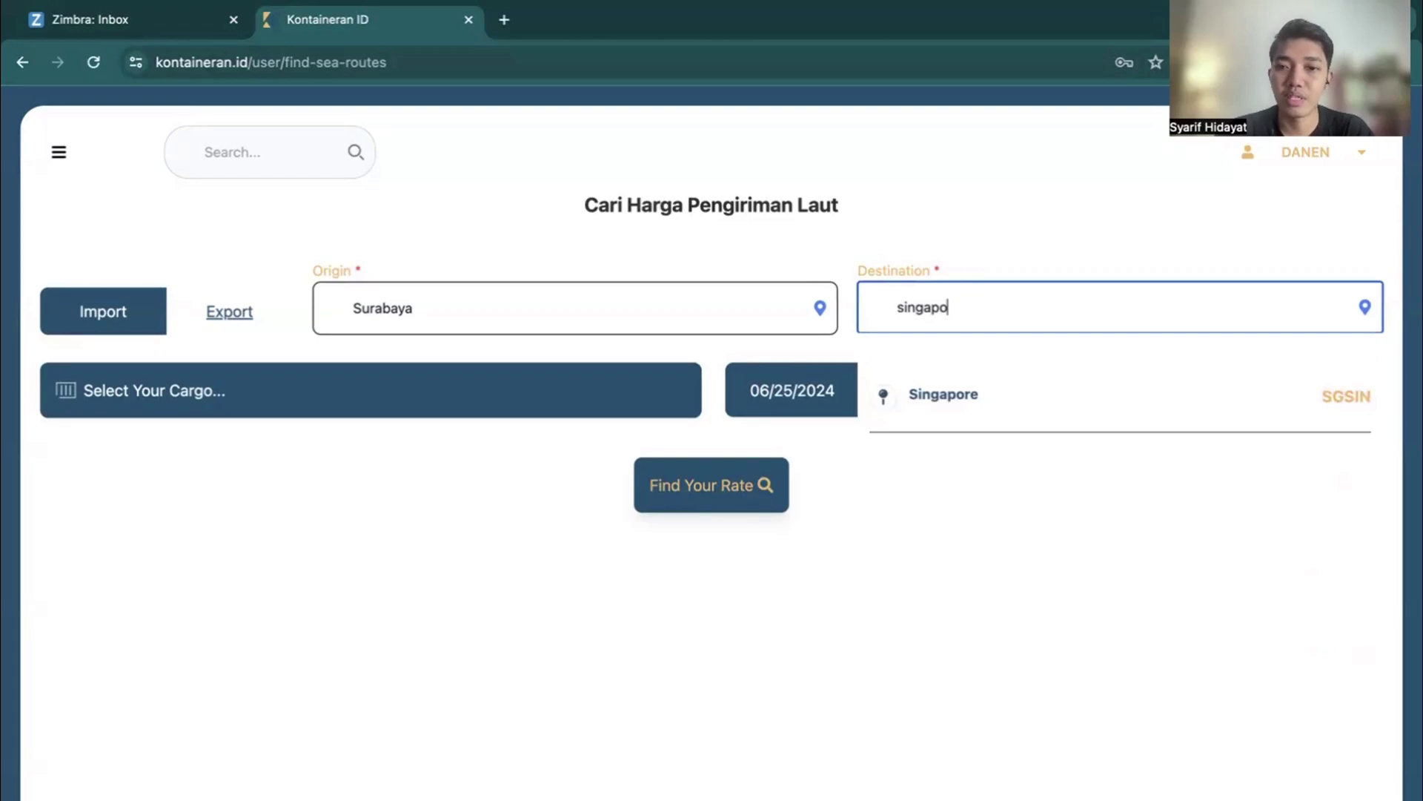
{"action": "left_click", "coordinate": [955, 393]}
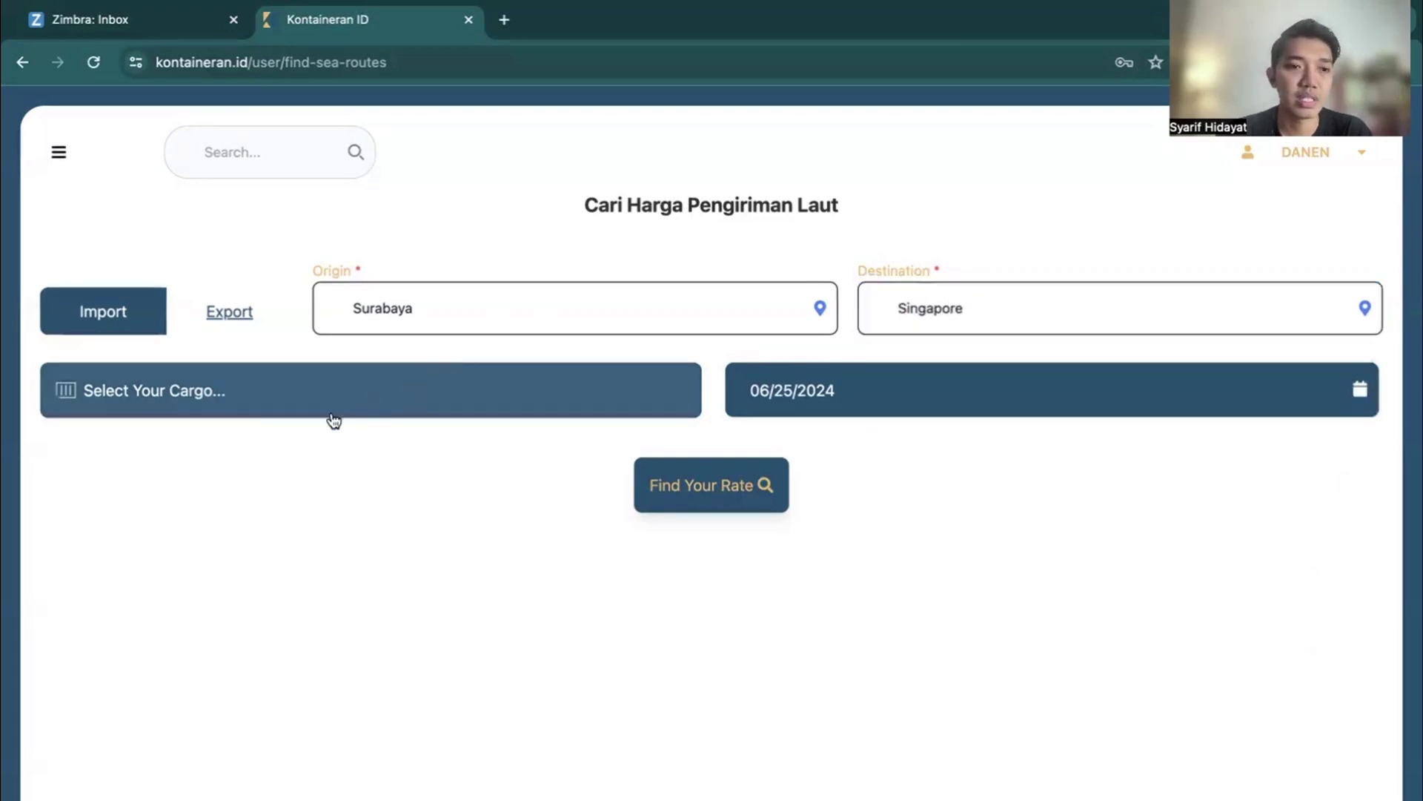
- Add one 40 Ft Hc container as the cargo and run the sea rate search from Surabaya to Singapore
{"action": "left_click", "coordinate": [289, 405]}
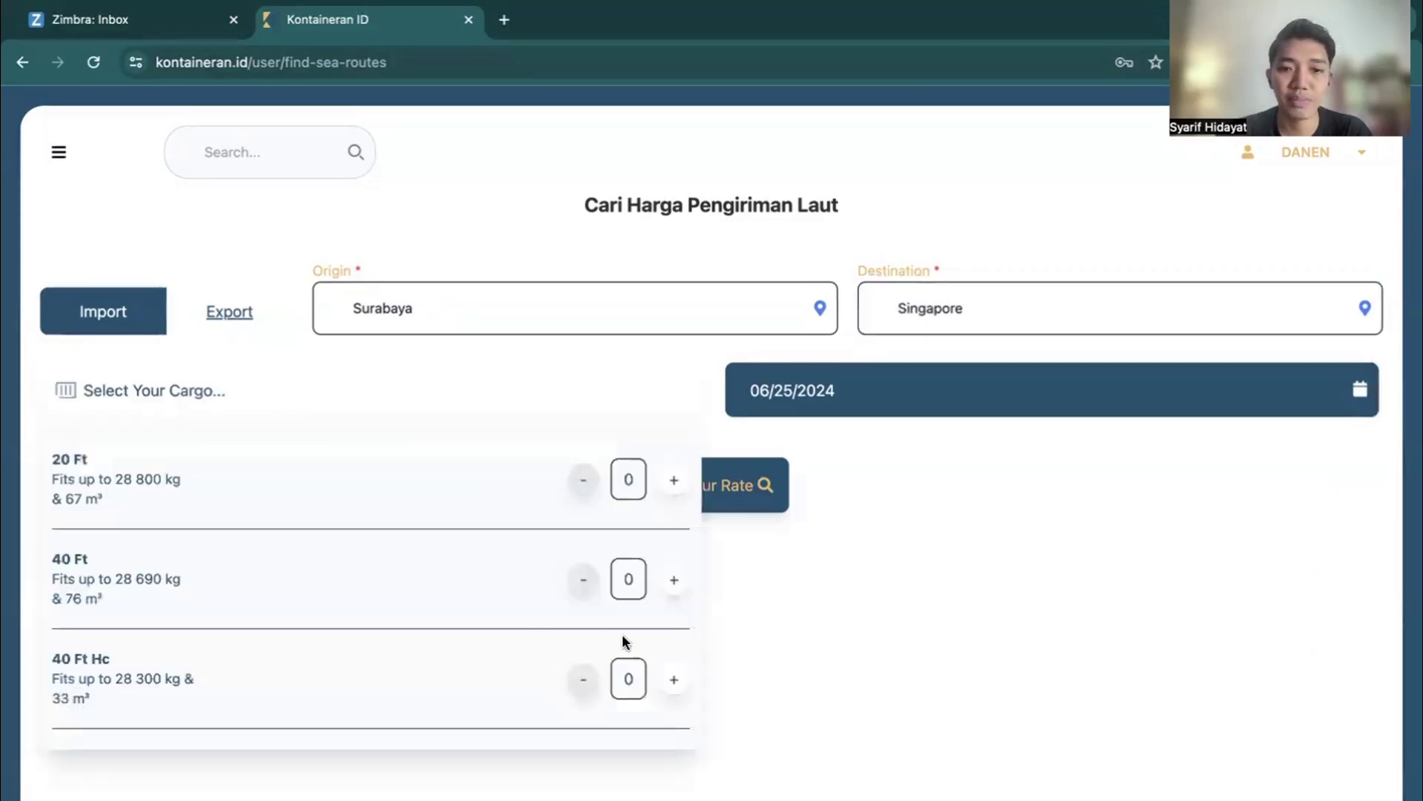
{"action": "left_click", "coordinate": [674, 679]}
{"action": "left_click", "coordinate": [901, 604]}
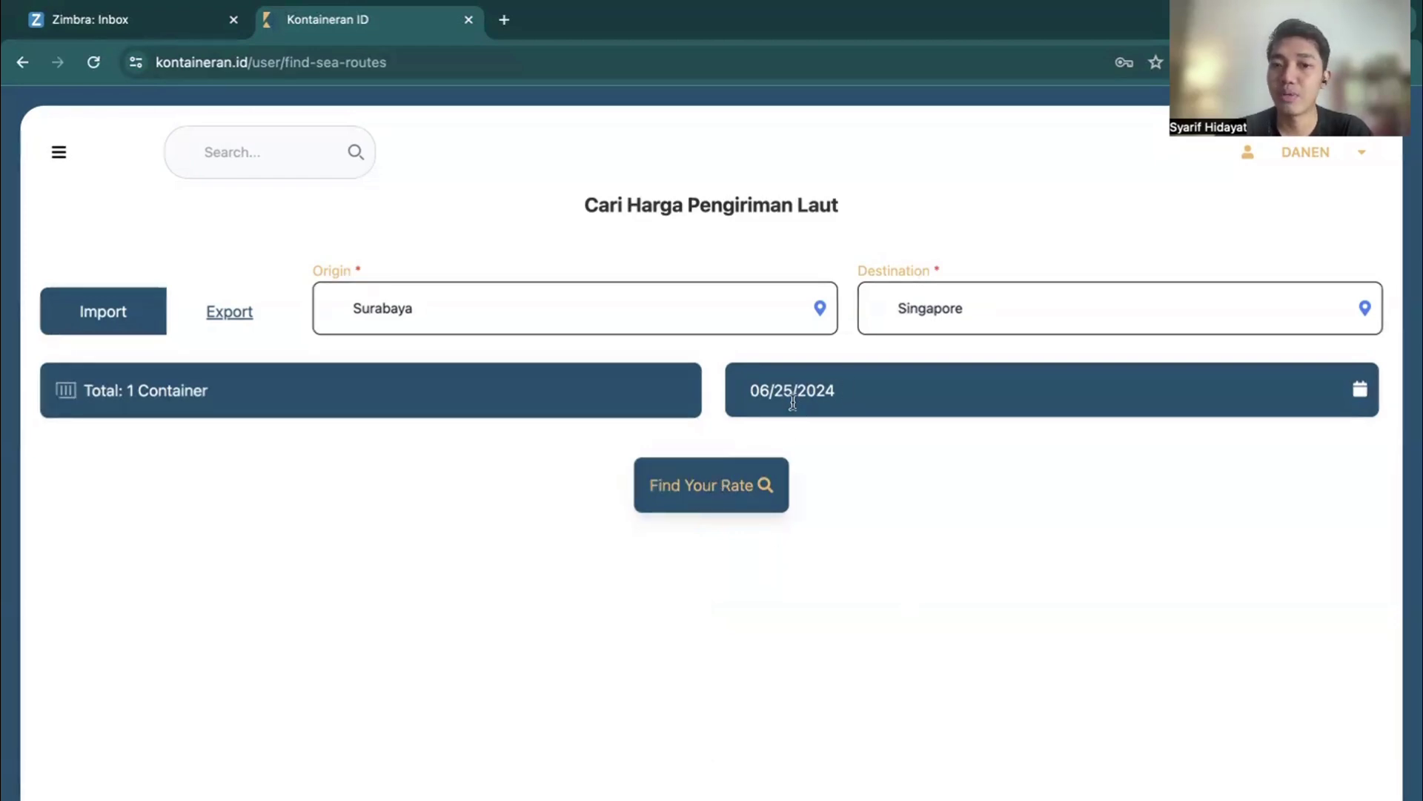
{"action": "left_click", "coordinate": [702, 495]}
{"action": "left_click", "coordinate": [798, 590]}
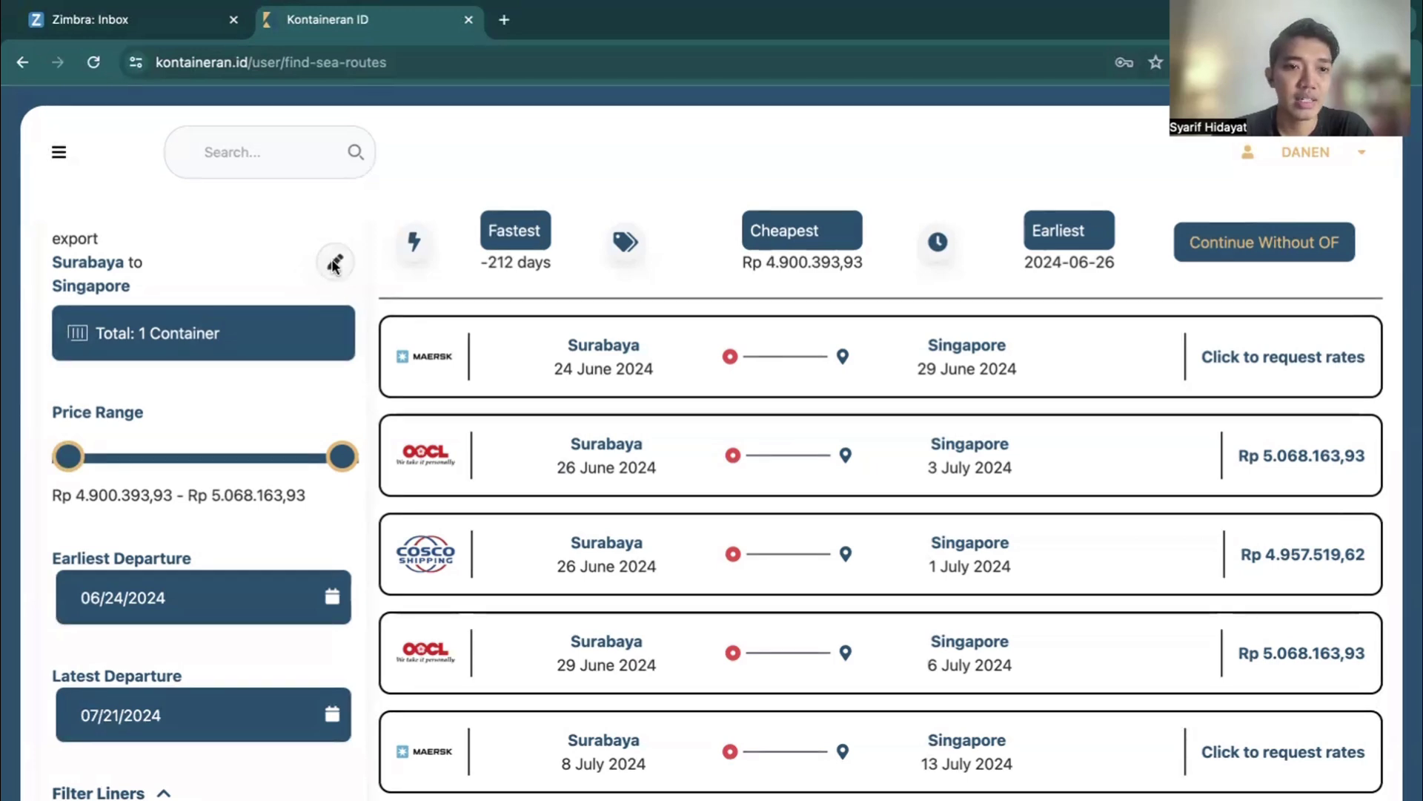
- Change the search destination to Port Klang (Pelabuhan Klang) and find the sea rates from Surabaya
{"action": "left_click", "coordinate": [334, 263]}
{"action": "left_click", "coordinate": [996, 318]}
{"action": "key", "text": "BackSpace"}
{"action": "key", "text": "BackSpace"}
{"action": "key", "text": "BackSpace"}
{"action": "key", "text": "BackSpace"}
{"action": "key", "text": "BackSpace"}
{"action": "key", "text": "BackSpace"}
{"action": "key", "text": "BackSpace"}
{"action": "key", "text": "BackSpace"}
{"action": "key", "text": "BackSpace"}
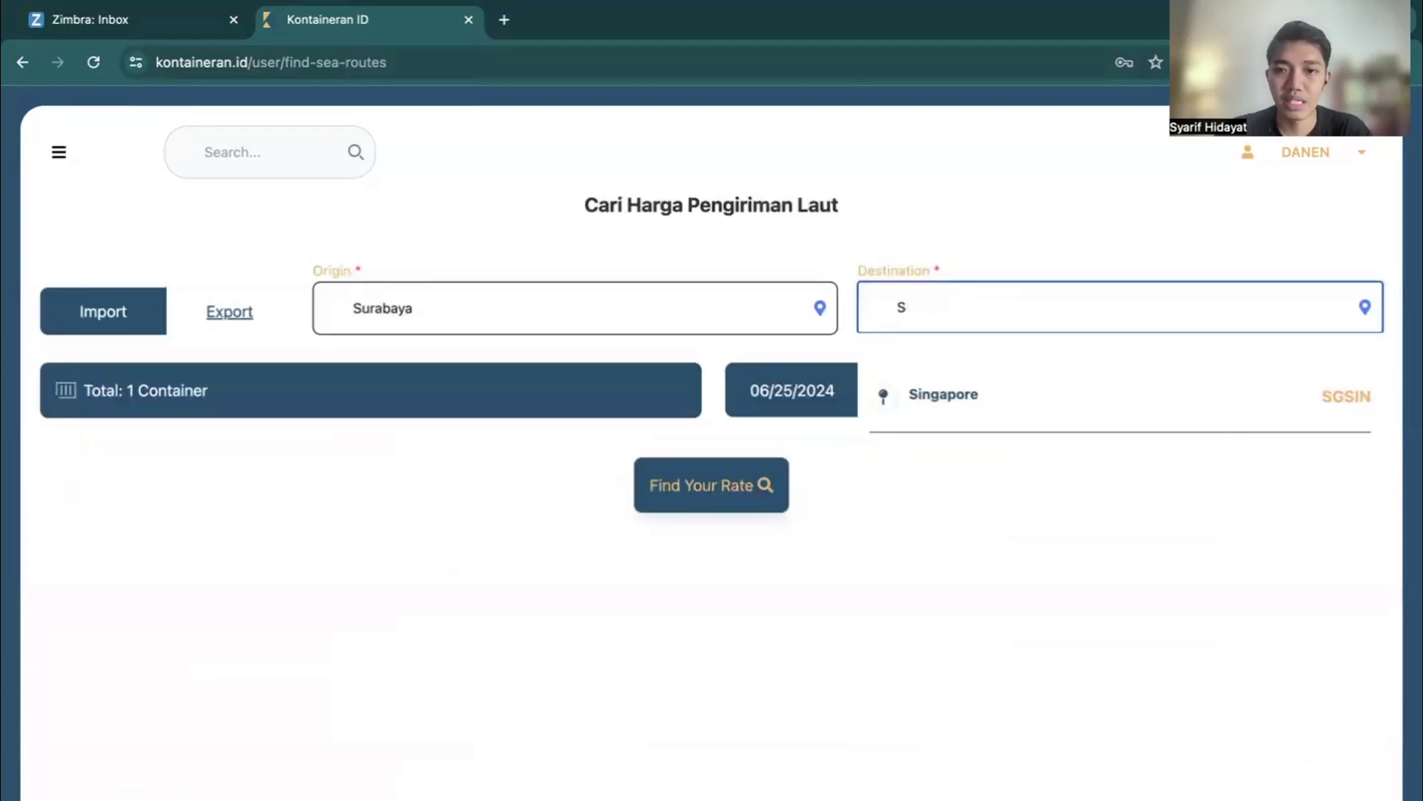
{"action": "type", "text": "port k"}
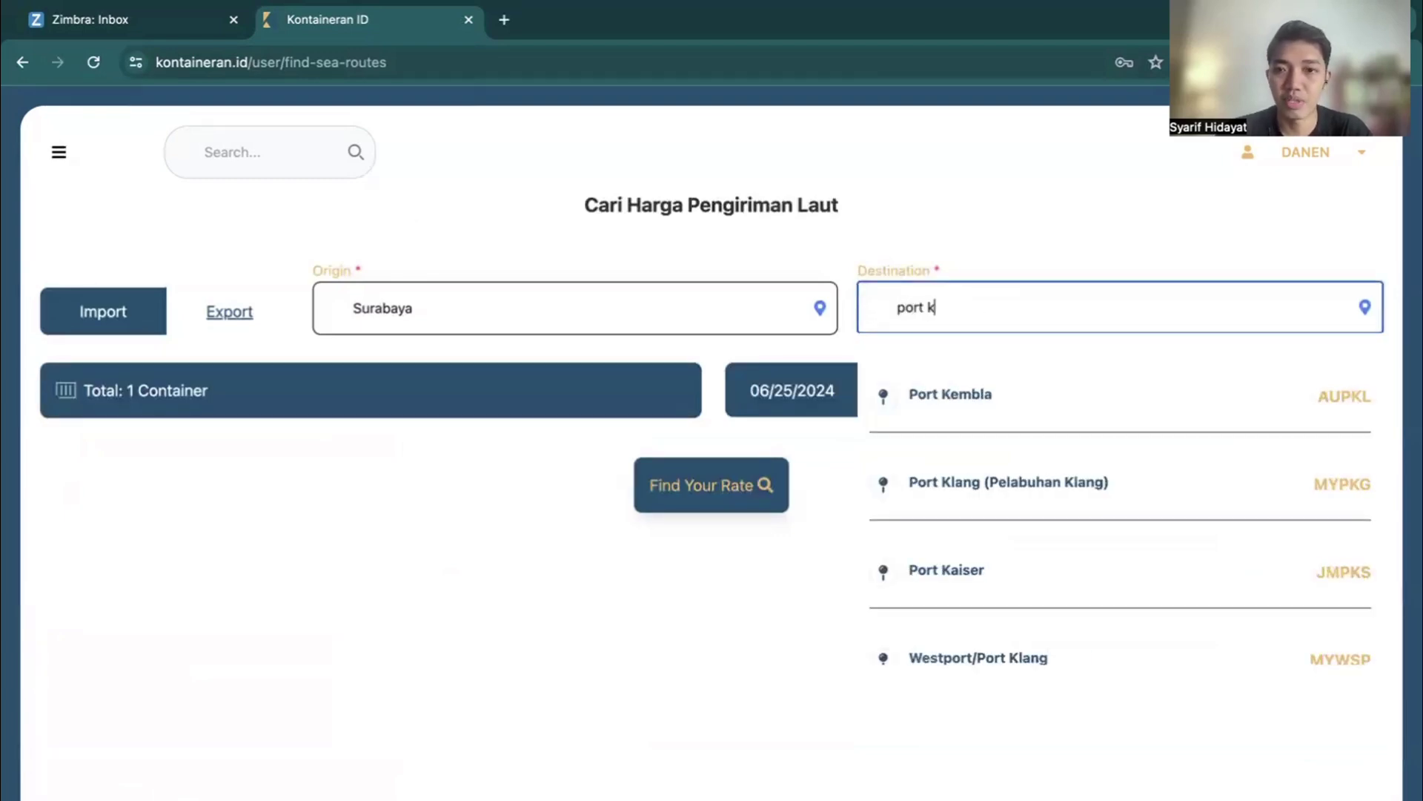
{"action": "type", "text": "lang"}
{"action": "left_click", "coordinate": [1020, 397]}
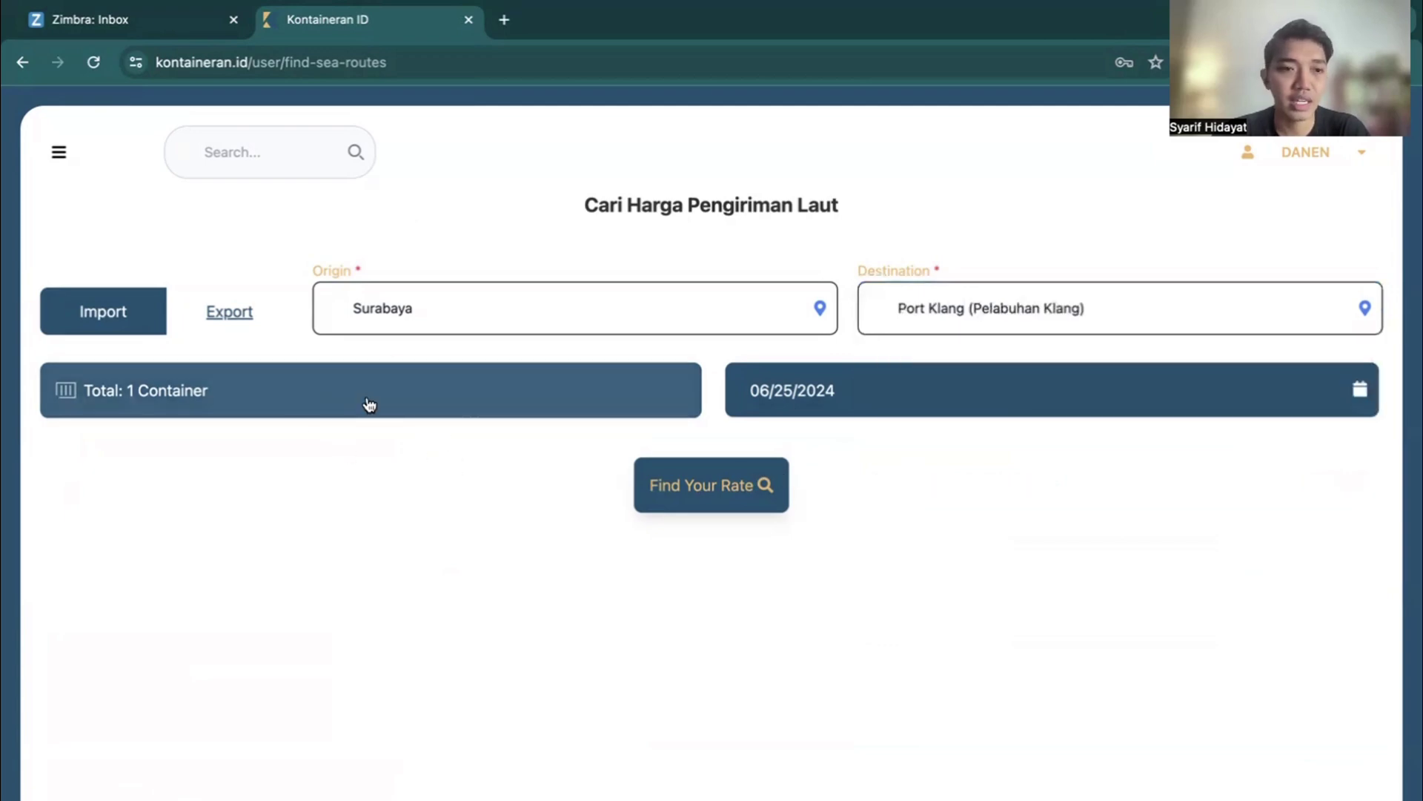
{"action": "left_click", "coordinate": [697, 504]}
{"action": "left_click", "coordinate": [800, 620]}
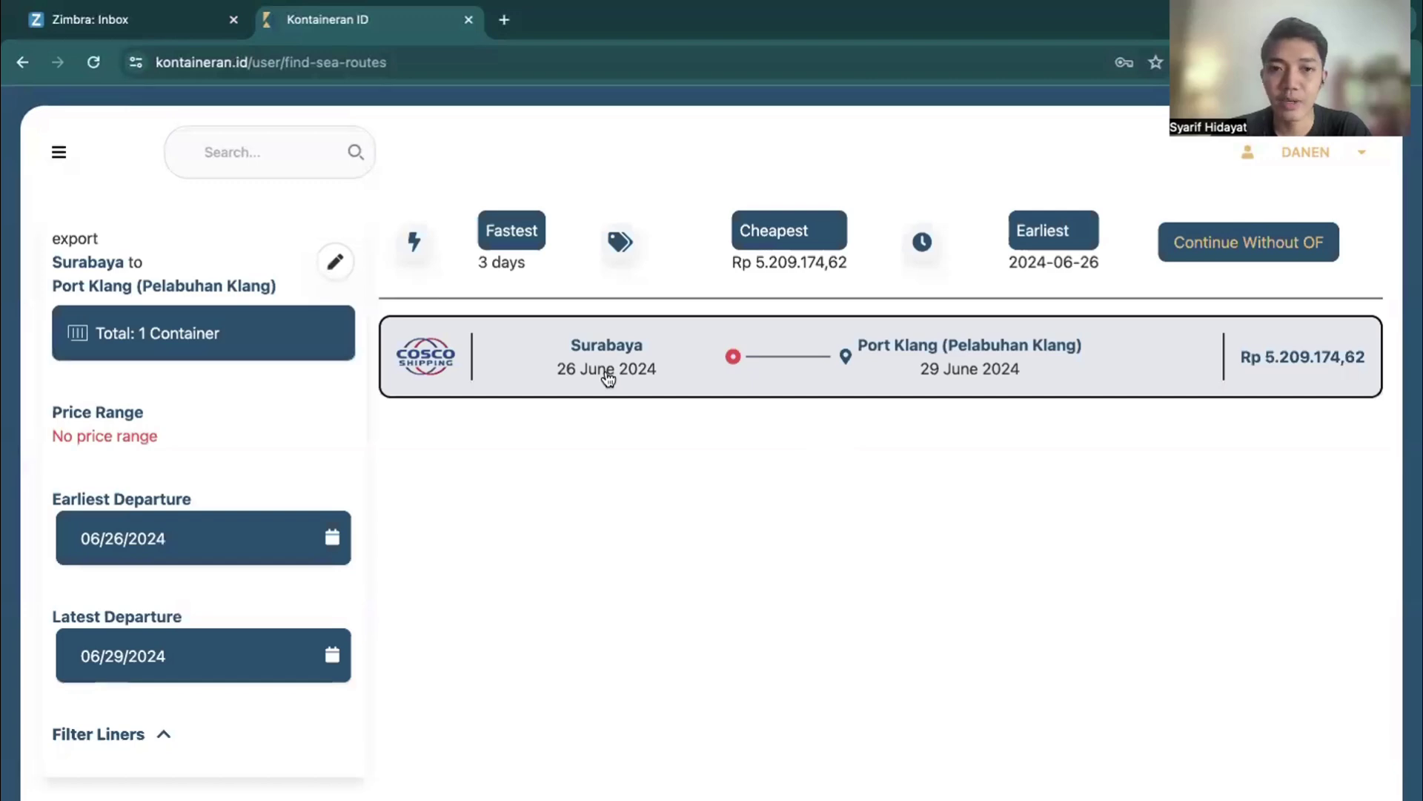
- Review the shipping and origin rates of the Cosco shipment from Surabaya to Port Klang, and close the details
{"action": "mouse_move", "coordinate": [859, 10]}
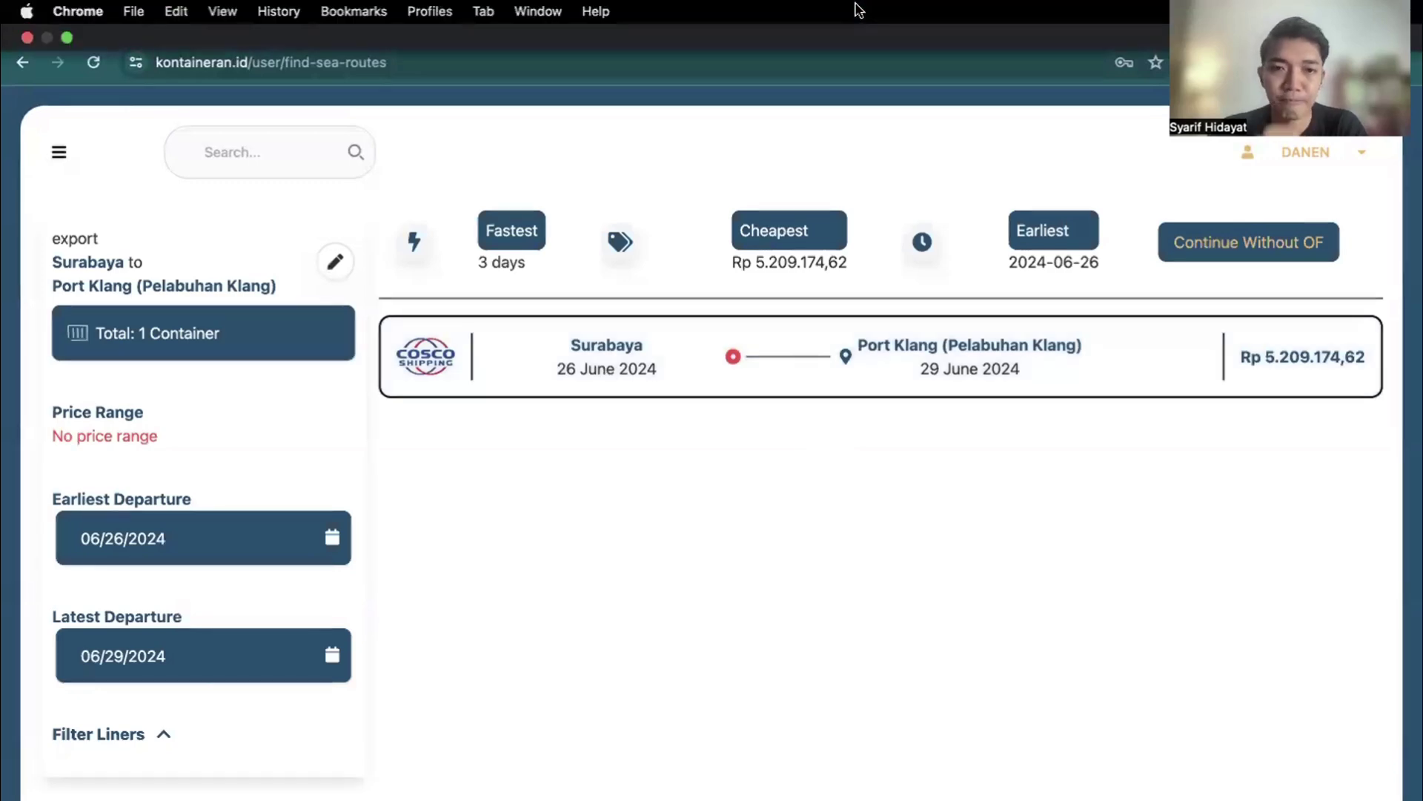
{"action": "left_click", "coordinate": [639, 354]}
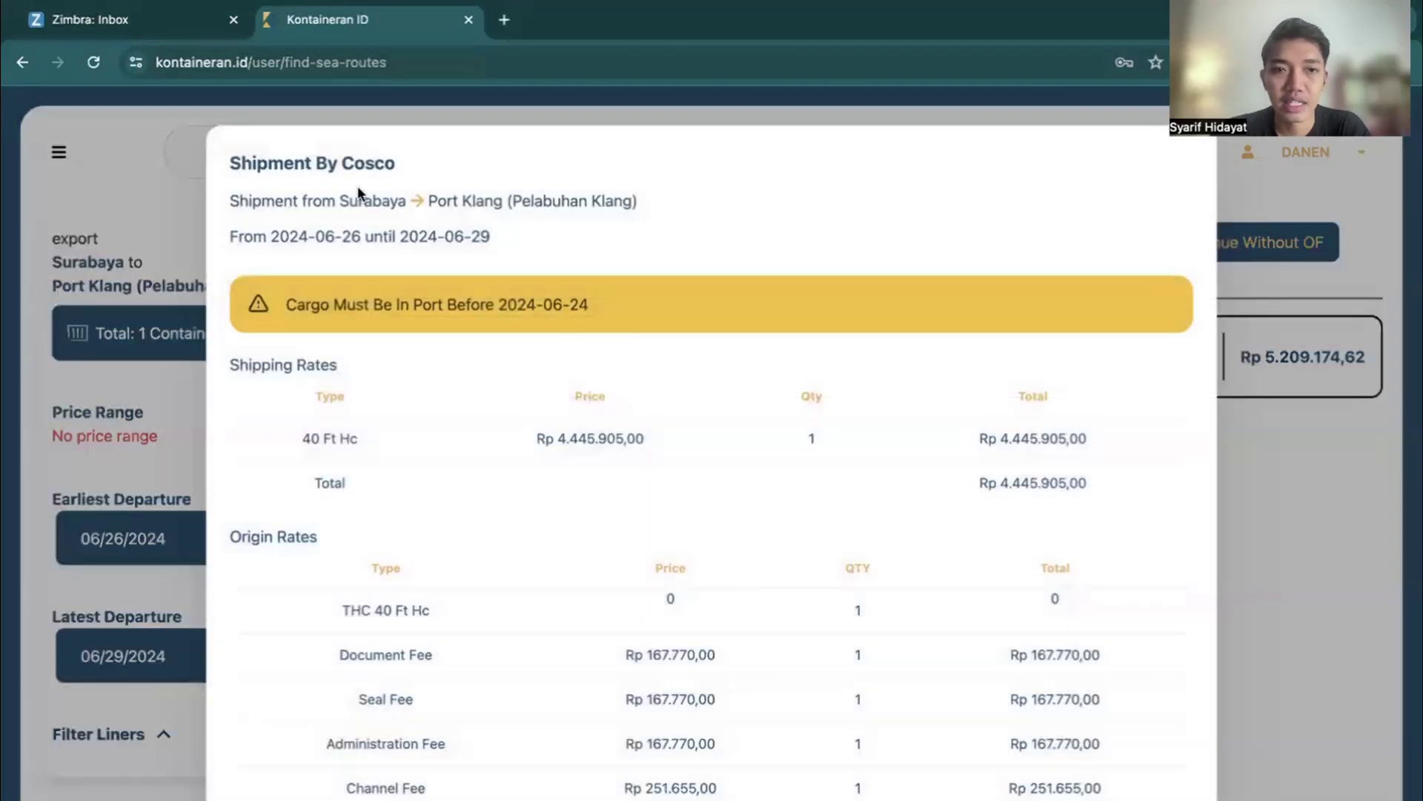
{"action": "scroll", "coordinate": [1203, 616], "scroll_direction": "down", "scroll_amount": 3}
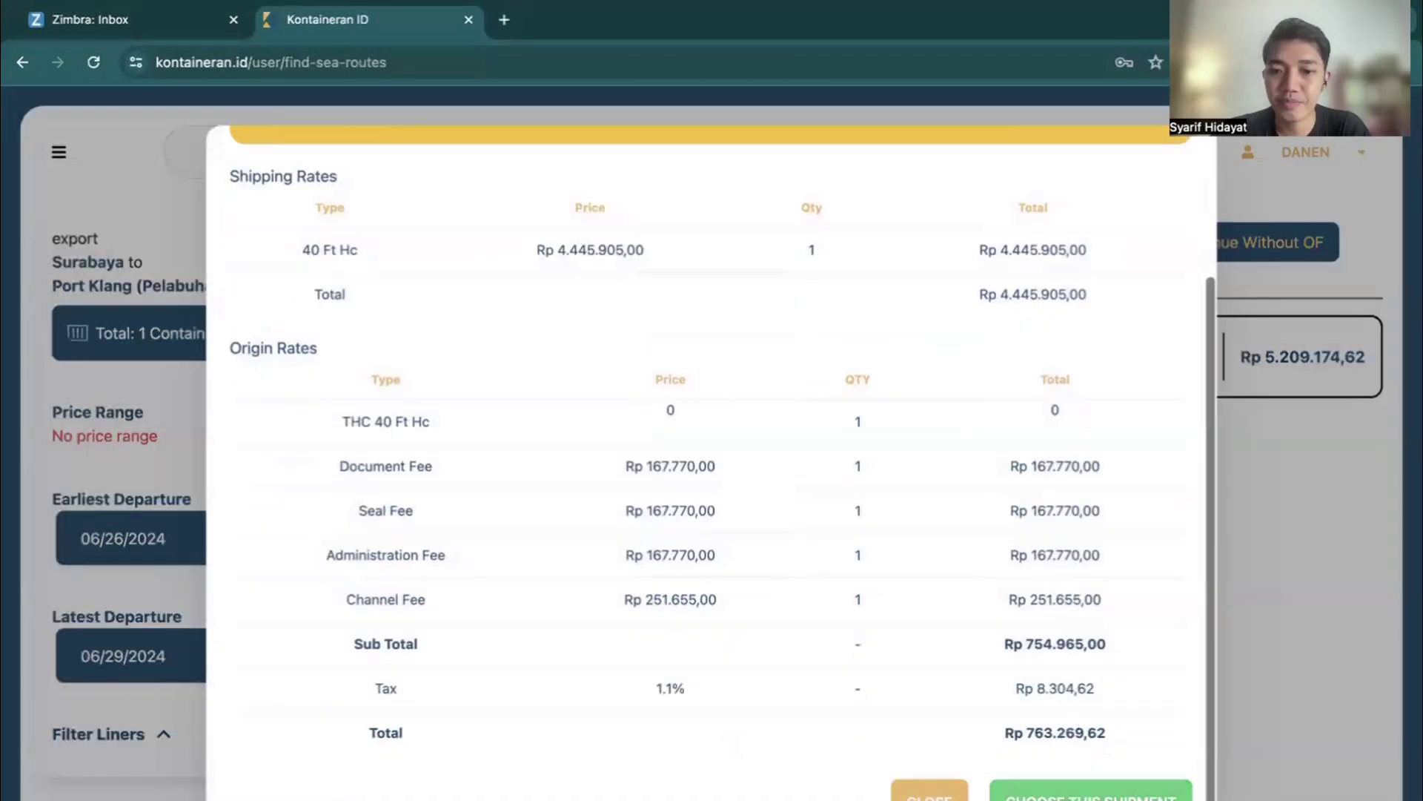
{"action": "left_click", "coordinate": [930, 790]}
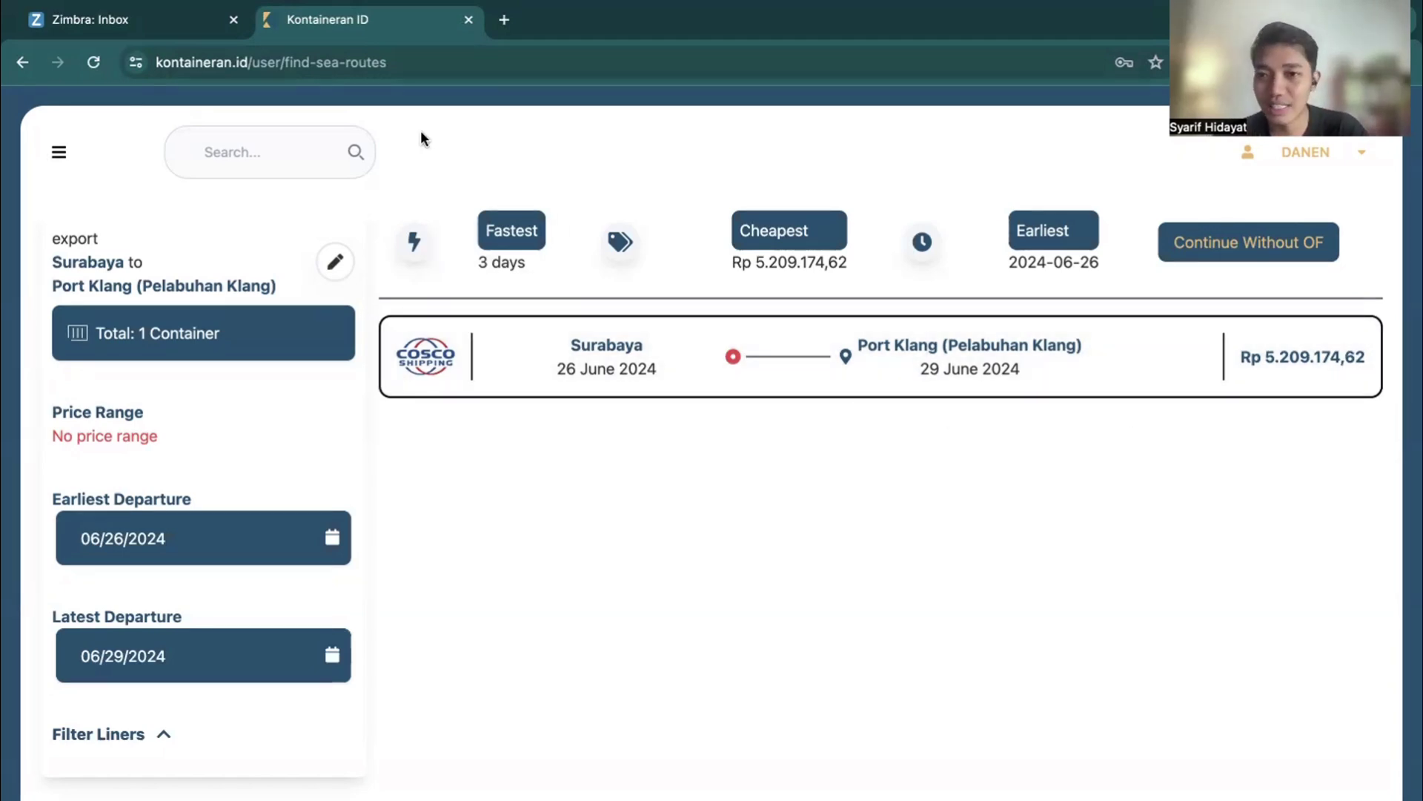
- Change the search destination to Busan and find the sea rates from Surabaya
{"action": "left_click", "coordinate": [335, 262]}
{"action": "left_click", "coordinate": [1049, 307]}
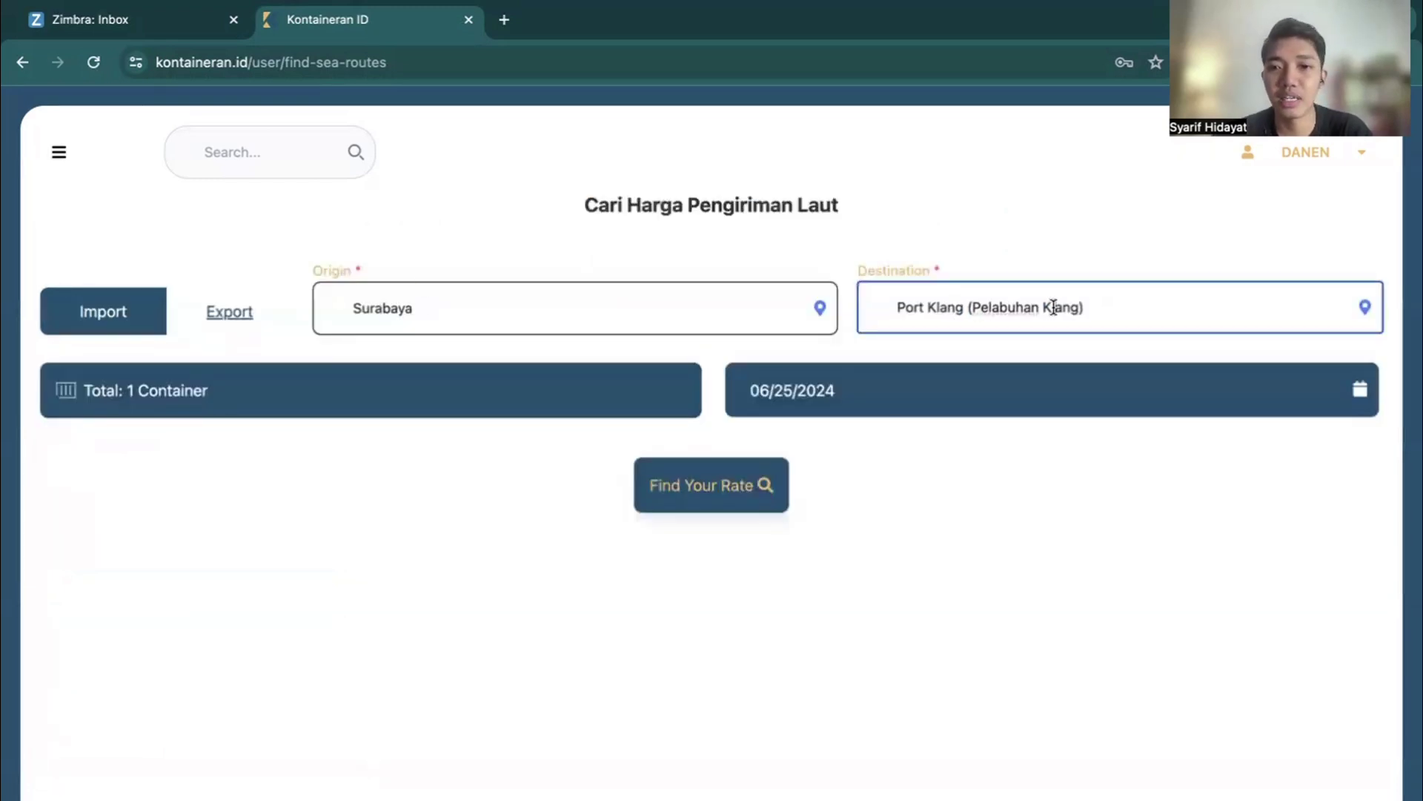
{"action": "triple_click", "coordinate": [1144, 290]}
{"action": "type", "text": "busan"}
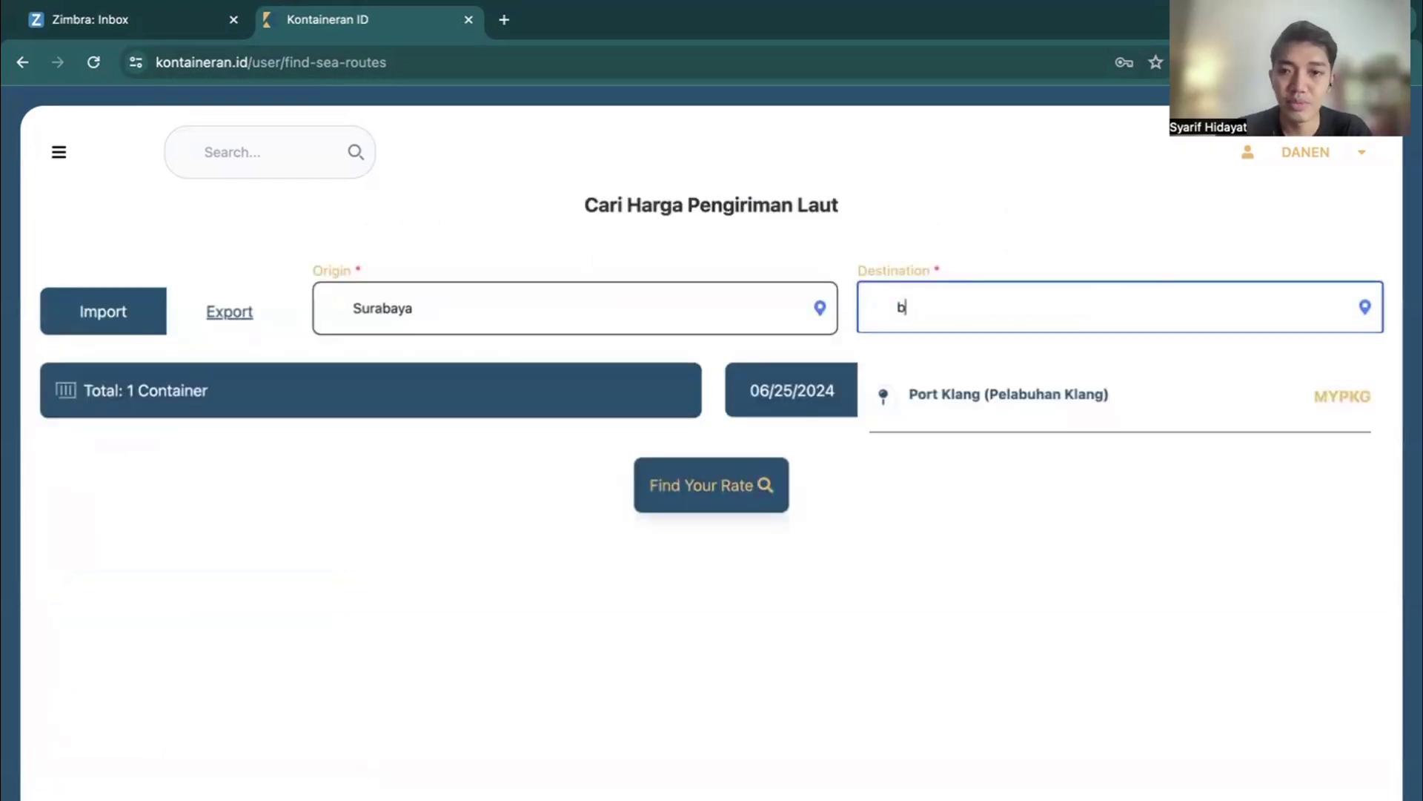
{"action": "left_click", "coordinate": [1085, 396]}
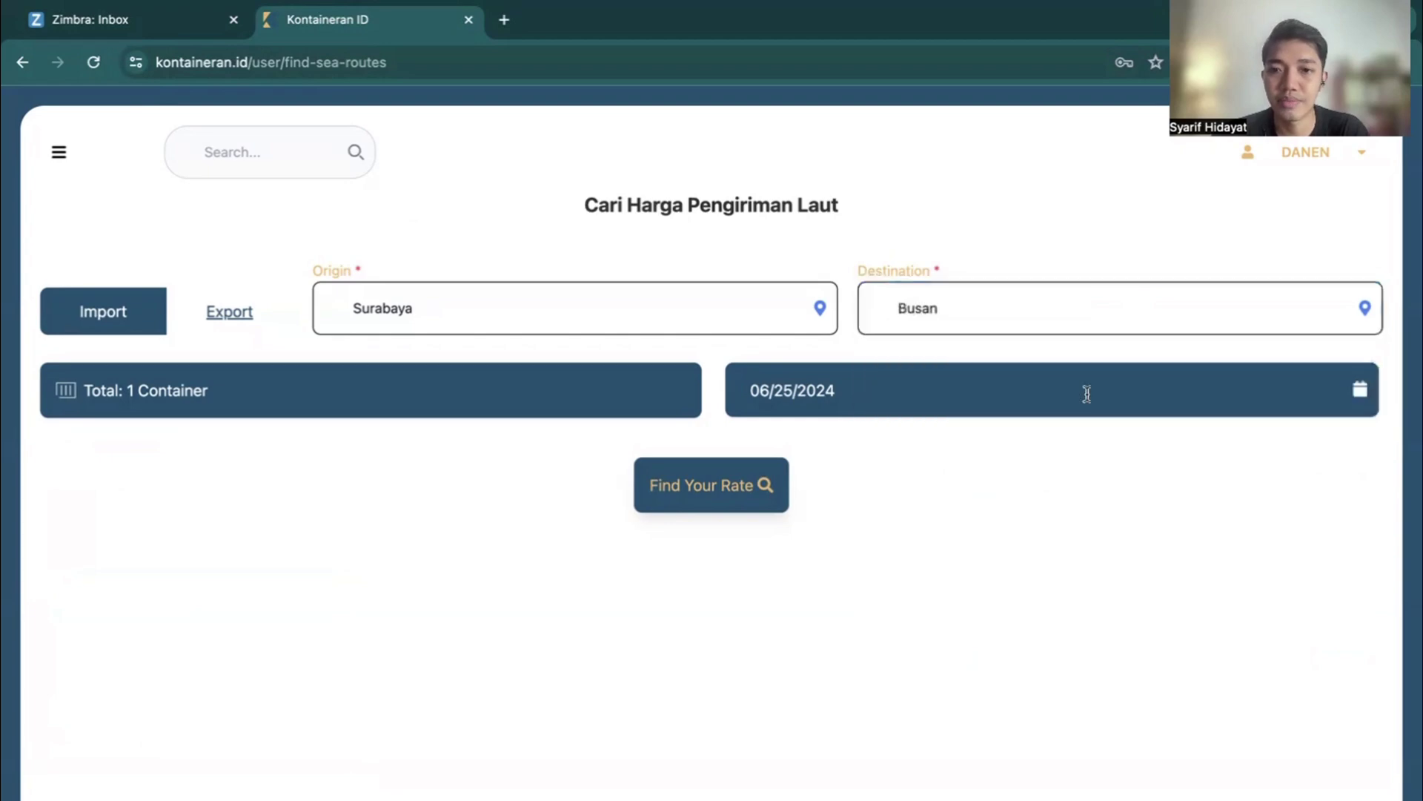
{"action": "left_click", "coordinate": [724, 488]}
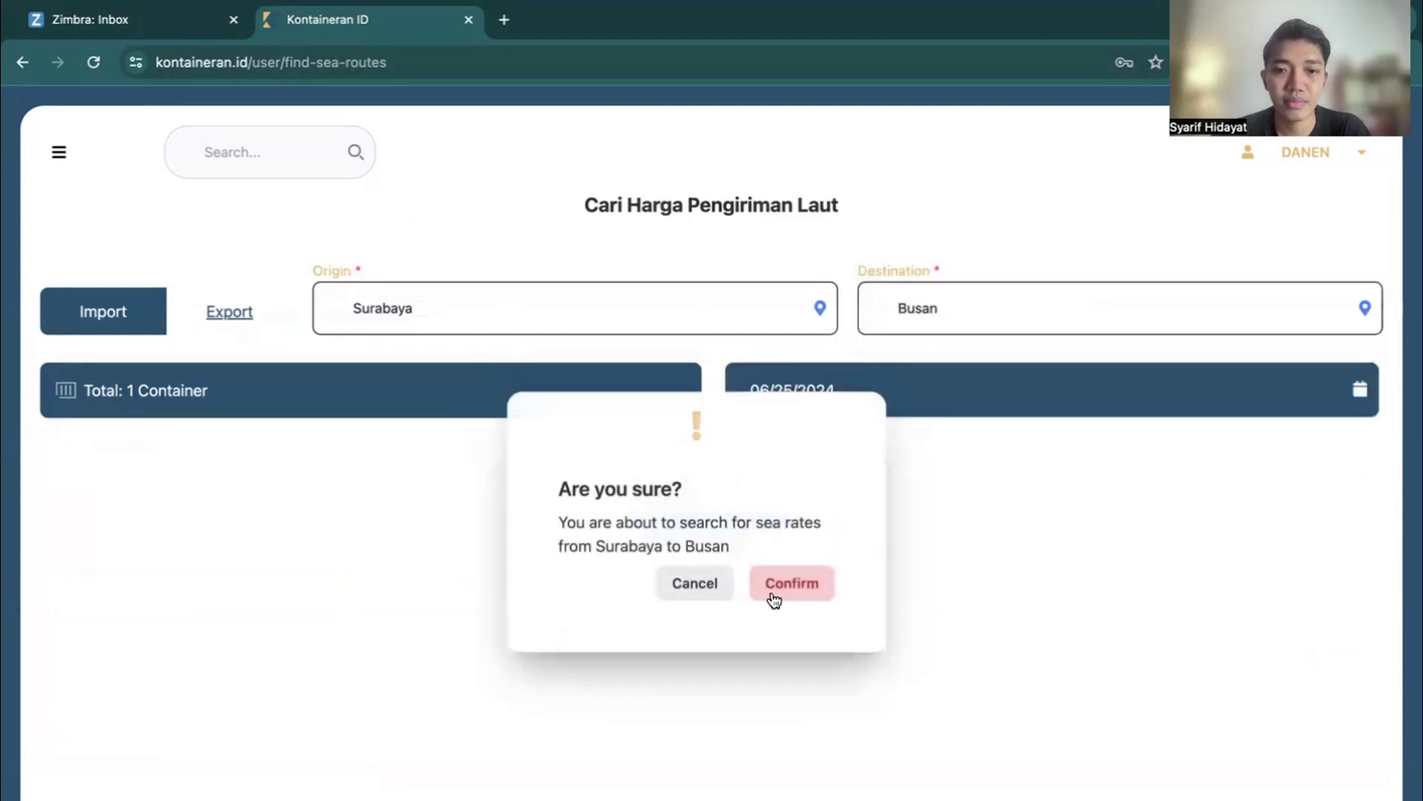
{"action": "left_click", "coordinate": [772, 590]}
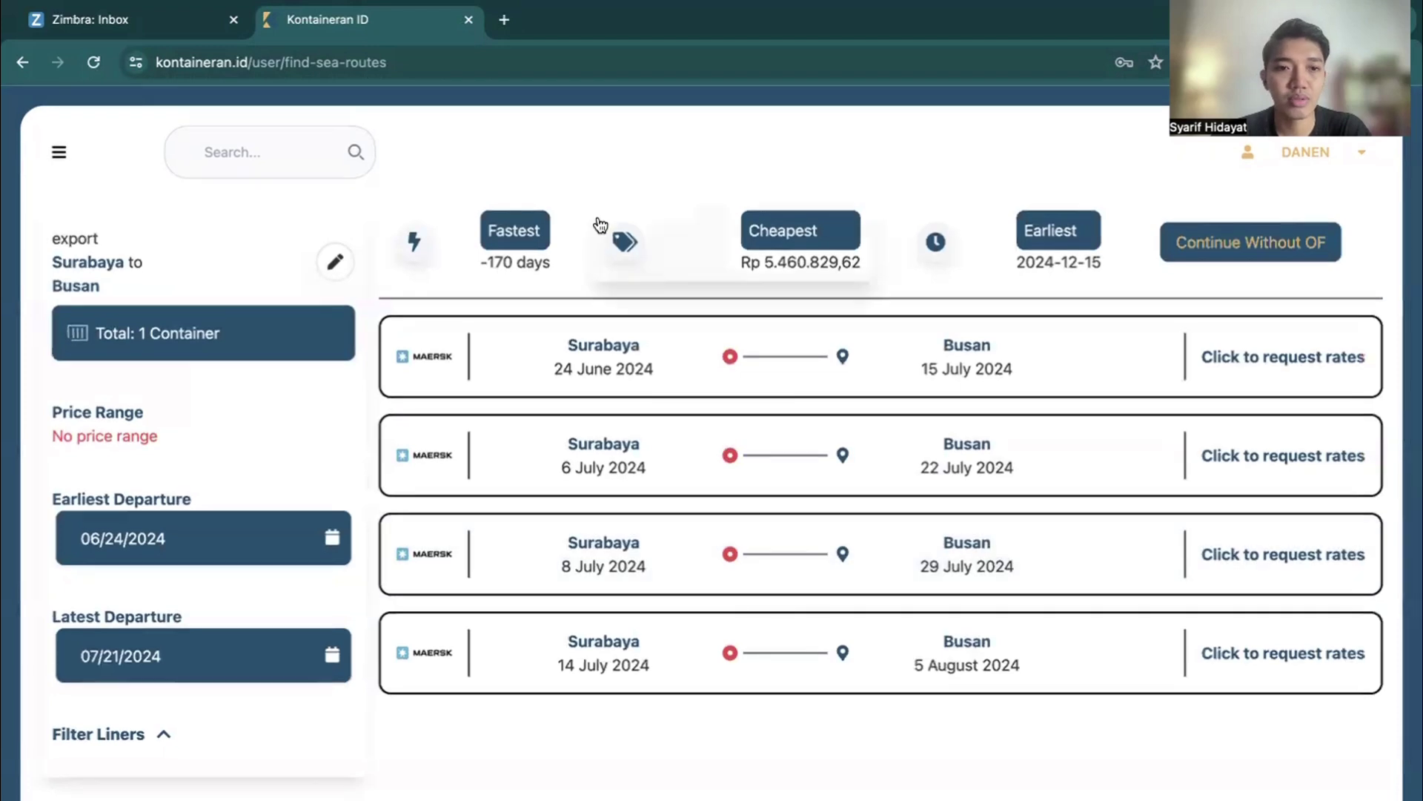
- Change the search origin to Jakarta and find the sea rates to Busan
{"action": "left_click", "coordinate": [336, 264]}
{"action": "left_click", "coordinate": [464, 315]}
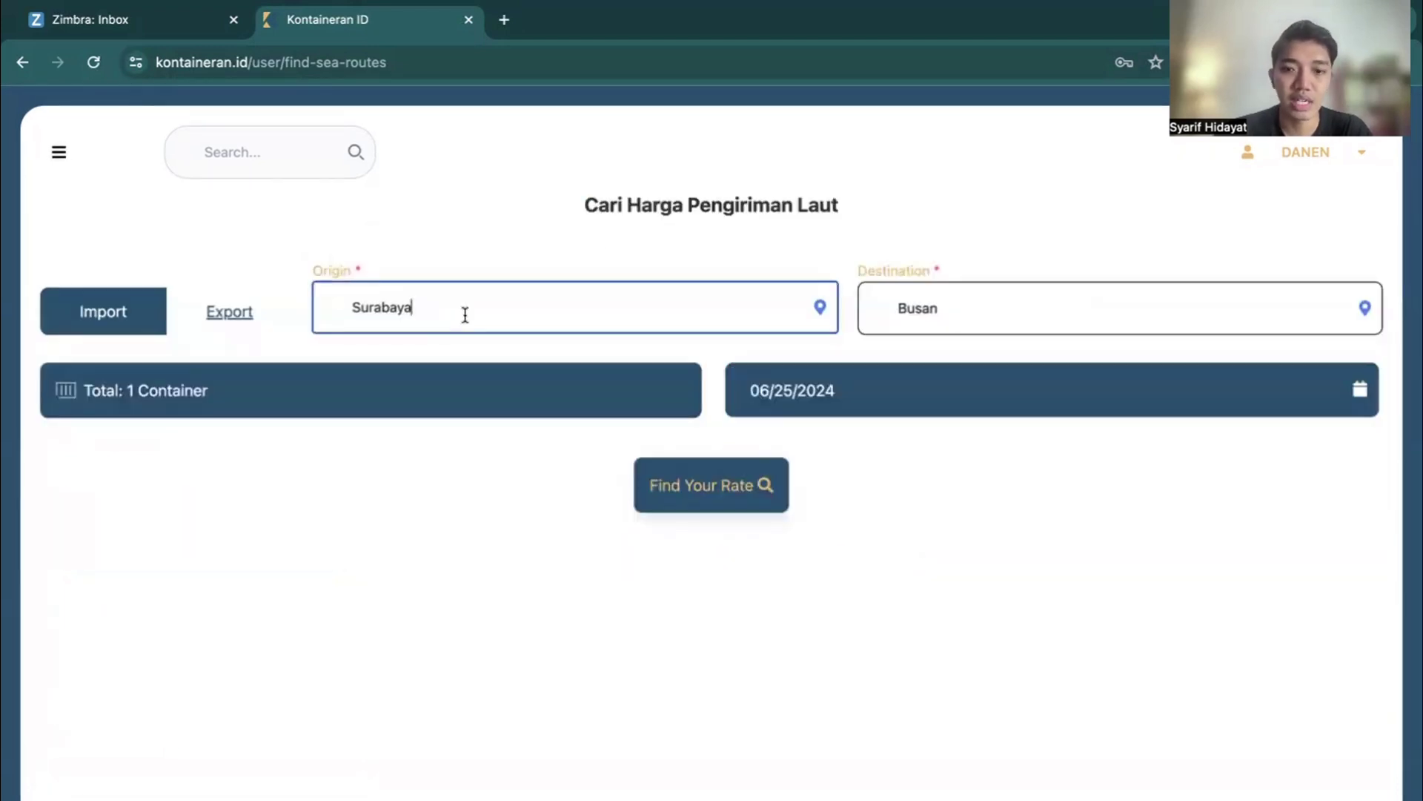
{"action": "key", "text": "BackSpace"}
{"action": "key", "text": "BackSpace"}
{"action": "key", "text": "BackSpace"}
{"action": "key", "text": "BackSpace"}
{"action": "key", "text": "BackSpace"}
{"action": "key", "text": "BackSpace"}
{"action": "key", "text": "BackSpace"}
{"action": "key", "text": "BackSpace"}
{"action": "type", "text": "Jakar"}
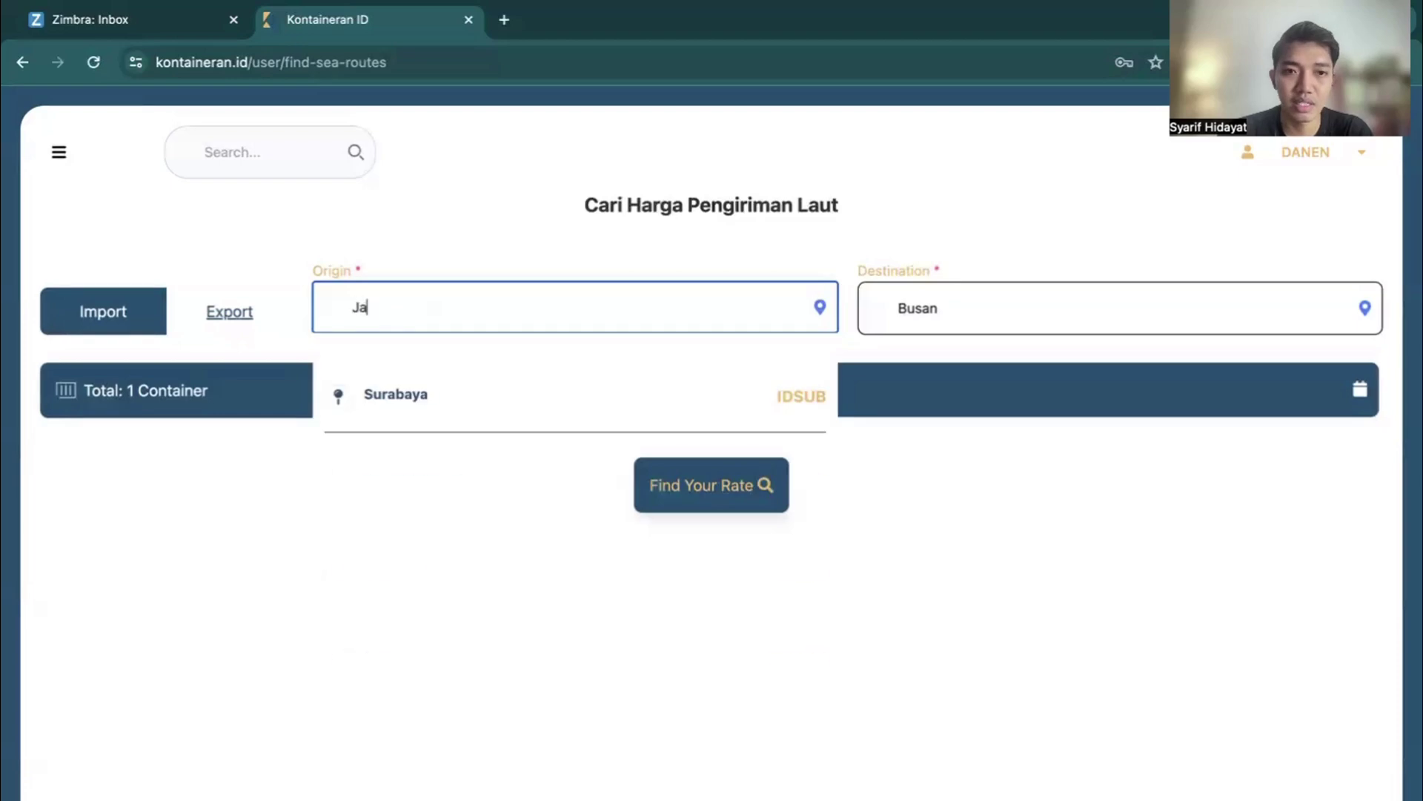
{"action": "left_click", "coordinate": [461, 390]}
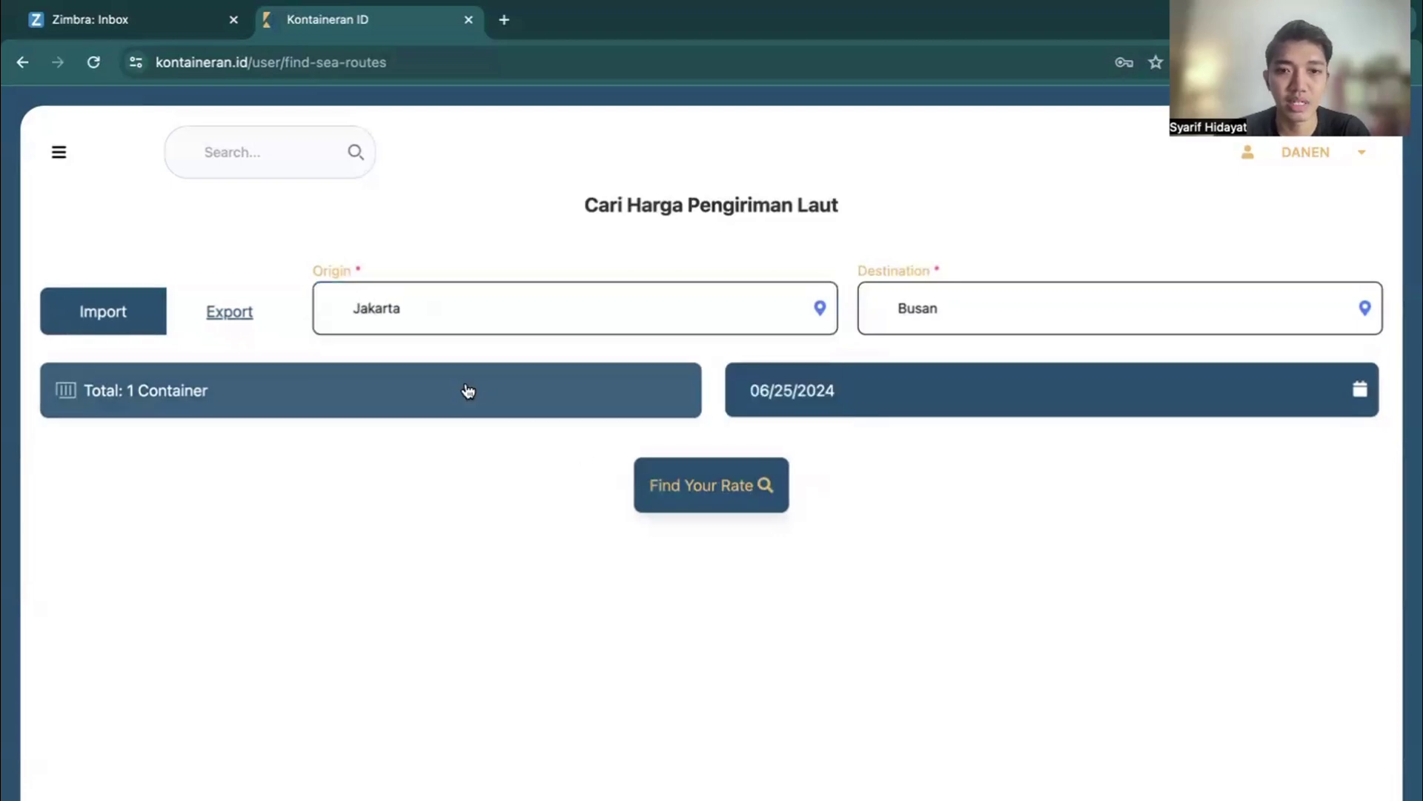
{"action": "left_click", "coordinate": [731, 491]}
{"action": "left_click", "coordinate": [769, 591]}
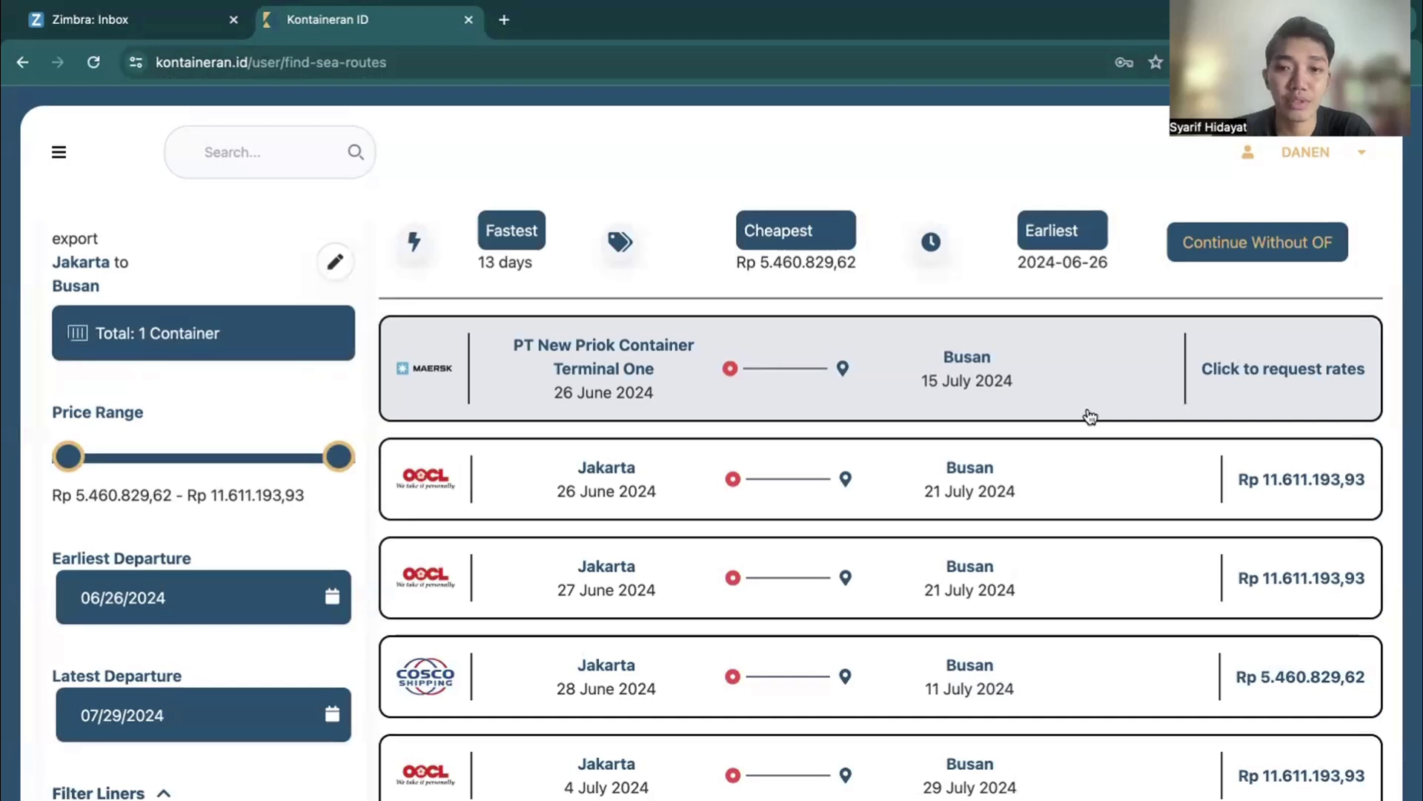
- Browse the Jakarta to Busan sailings and review the rate breakdown of the OOCL shipment departing 26 June 2024
{"action": "scroll", "coordinate": [1089, 417], "scroll_direction": "down", "scroll_amount": 1}
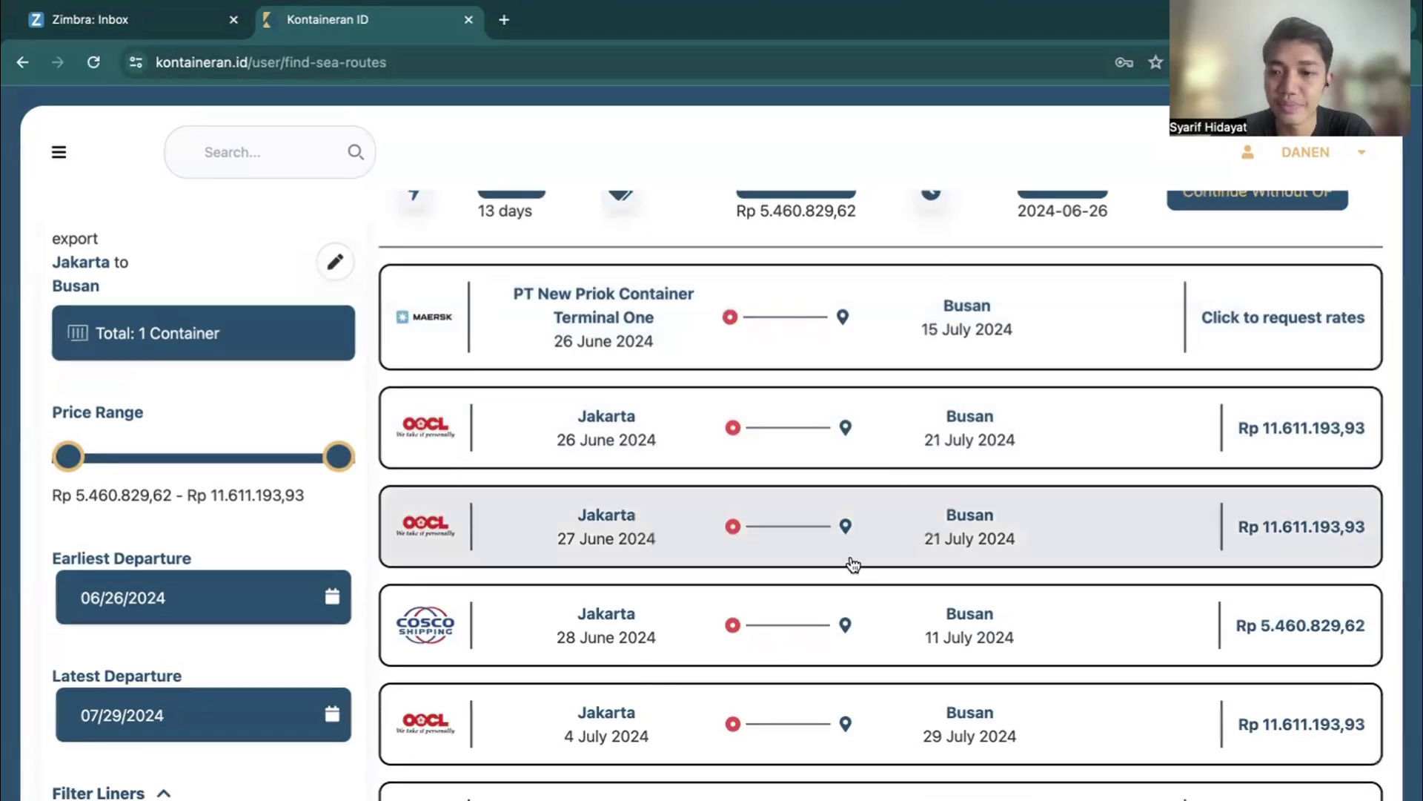
{"action": "scroll", "coordinate": [852, 566], "scroll_direction": "down", "scroll_amount": 1}
{"action": "scroll", "coordinate": [849, 556], "scroll_direction": "up", "scroll_amount": 1}
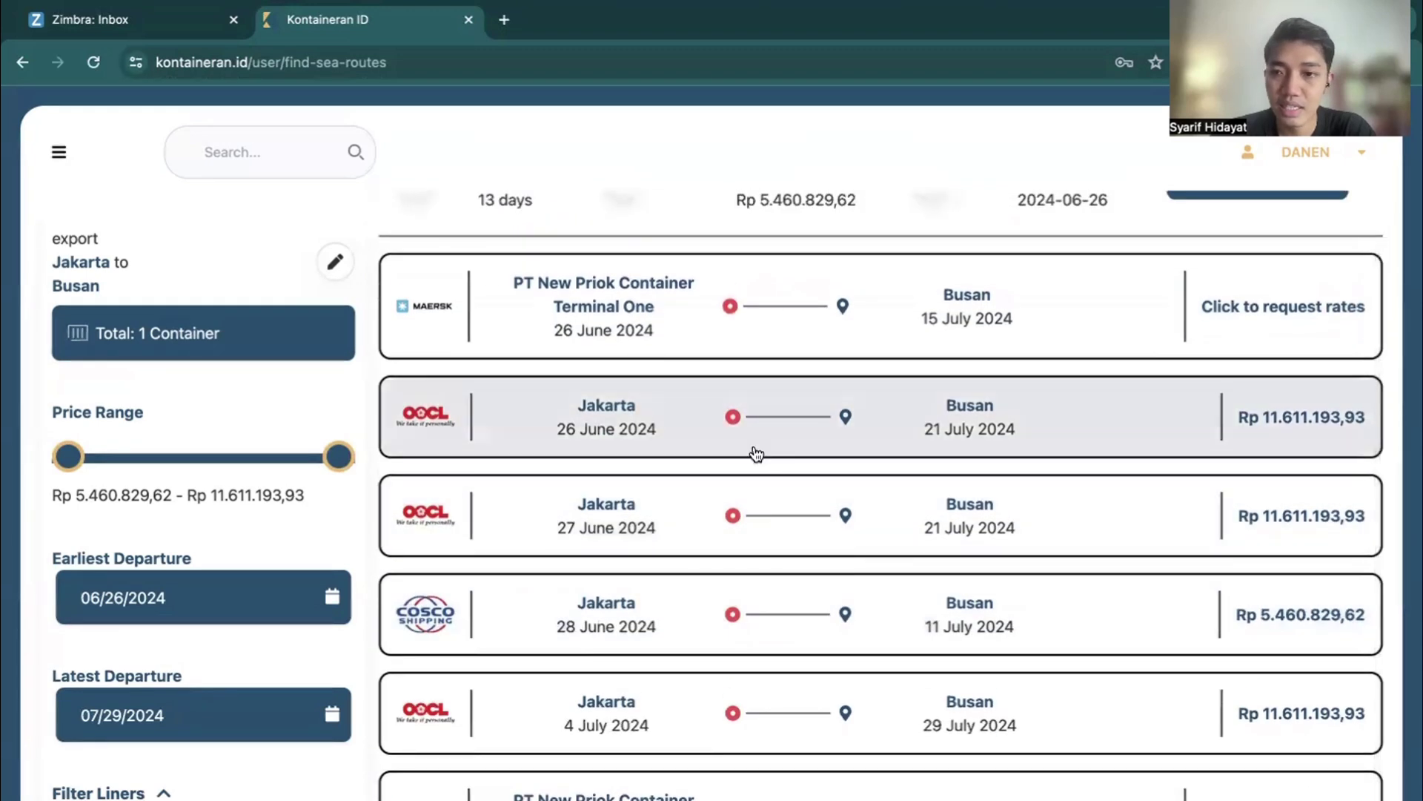
{"action": "left_click", "coordinate": [754, 445]}
{"action": "scroll", "coordinate": [621, 531], "scroll_direction": "down", "scroll_amount": 3}
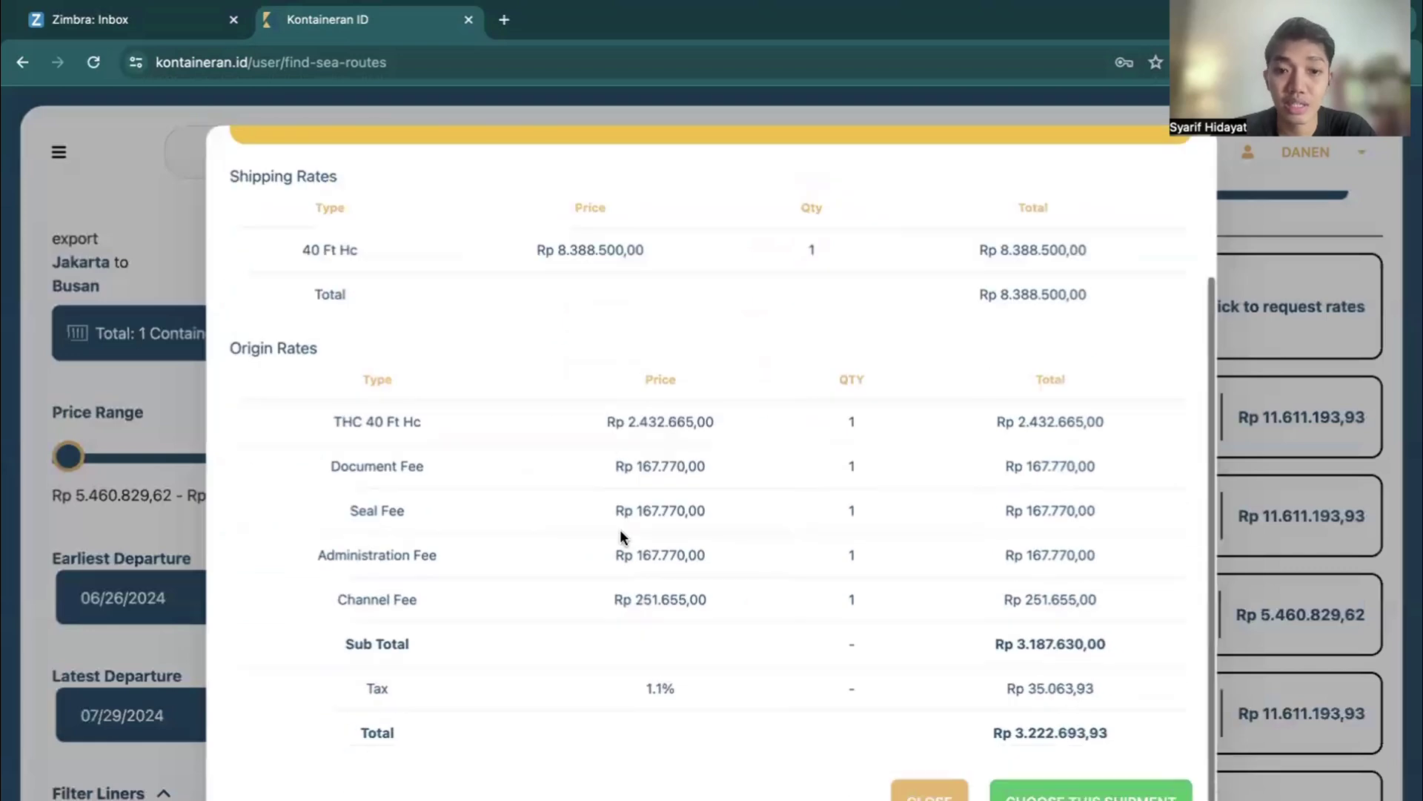
{"action": "left_click", "coordinate": [931, 792]}
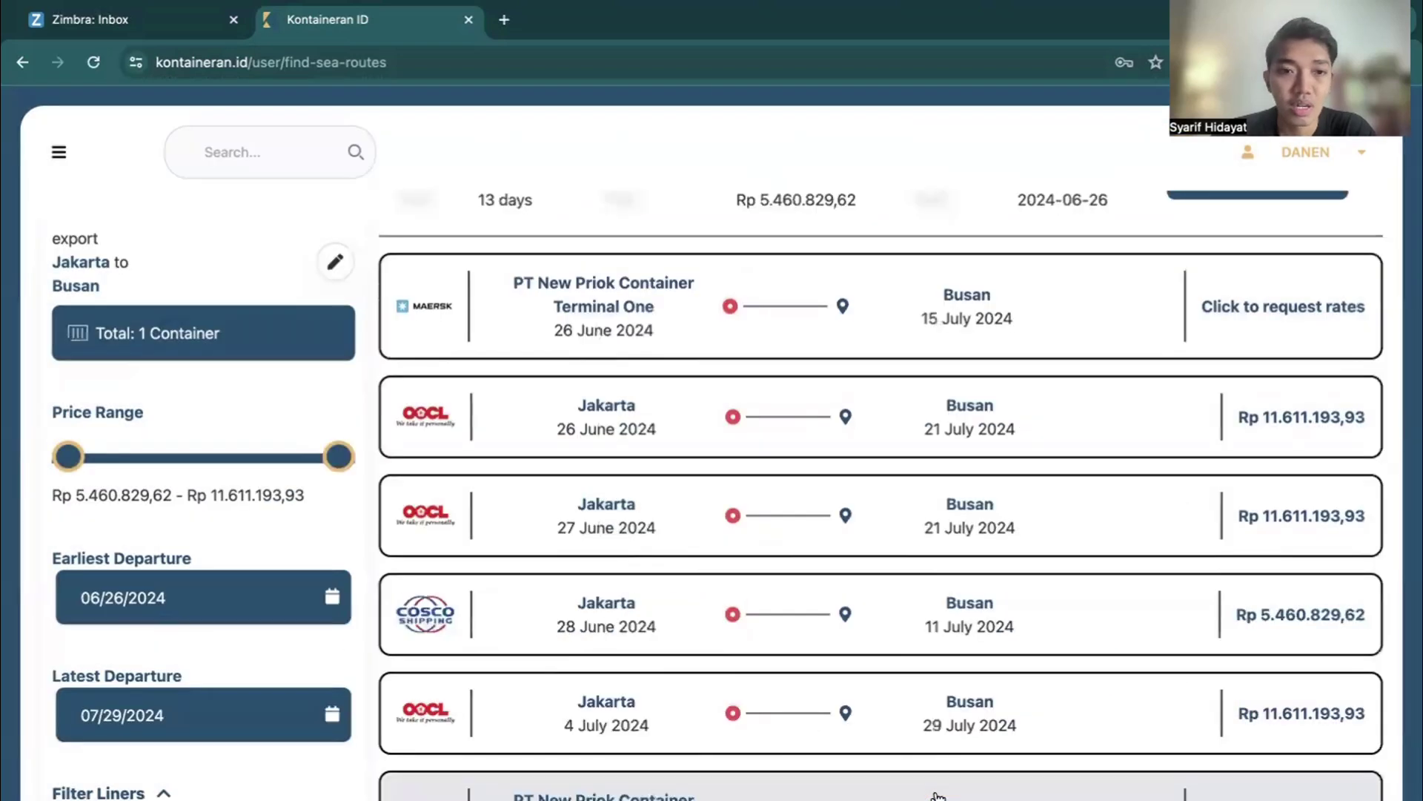
{"action": "scroll", "coordinate": [716, 606], "scroll_direction": "down", "scroll_amount": 2}
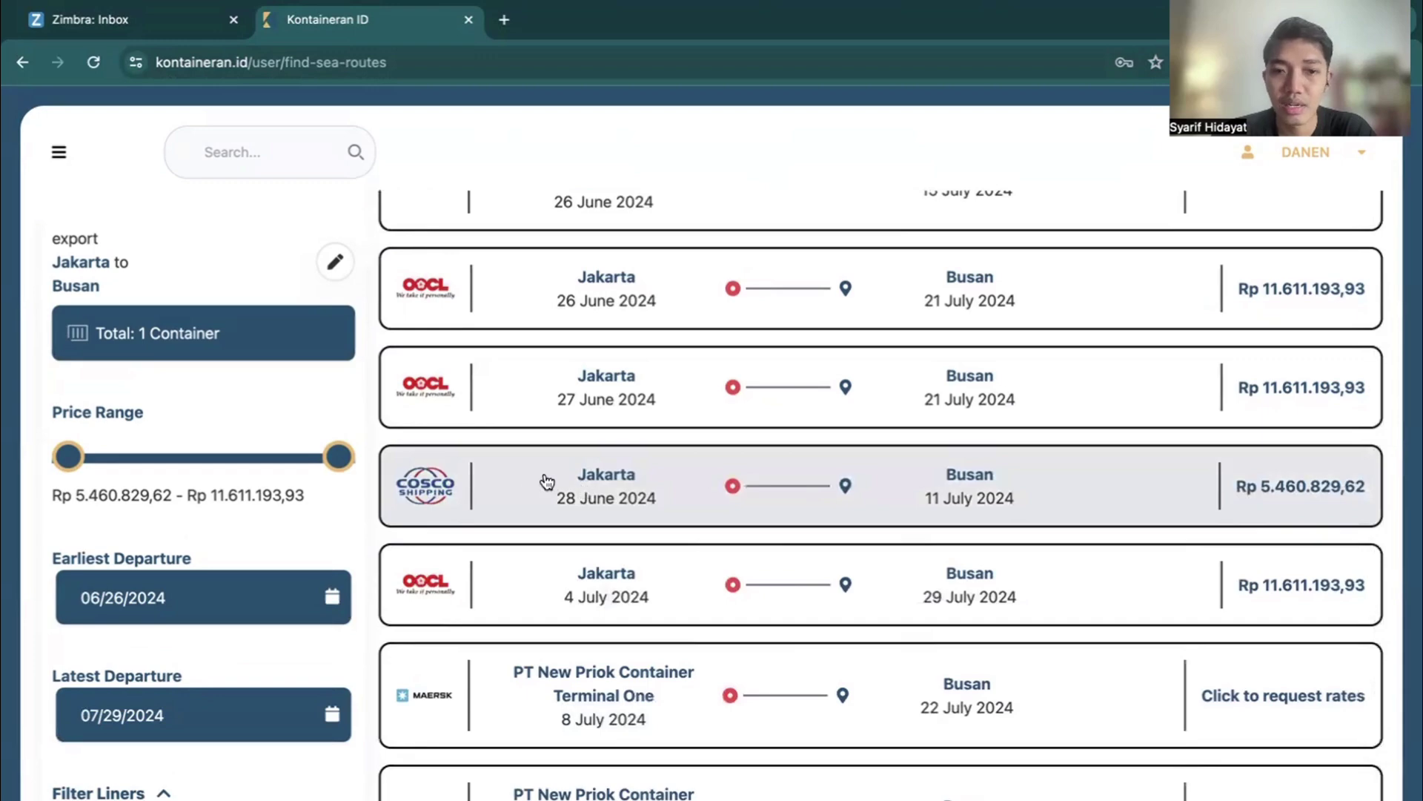
- Review the shipping and origin rates of the Cosco shipment departing 28 June 2024, and compare it with the other Jakarta to Busan sailings
{"action": "scroll", "coordinate": [573, 502], "scroll_direction": "down", "scroll_amount": 1}
{"action": "scroll", "coordinate": [573, 501], "scroll_direction": "down", "scroll_amount": 1}
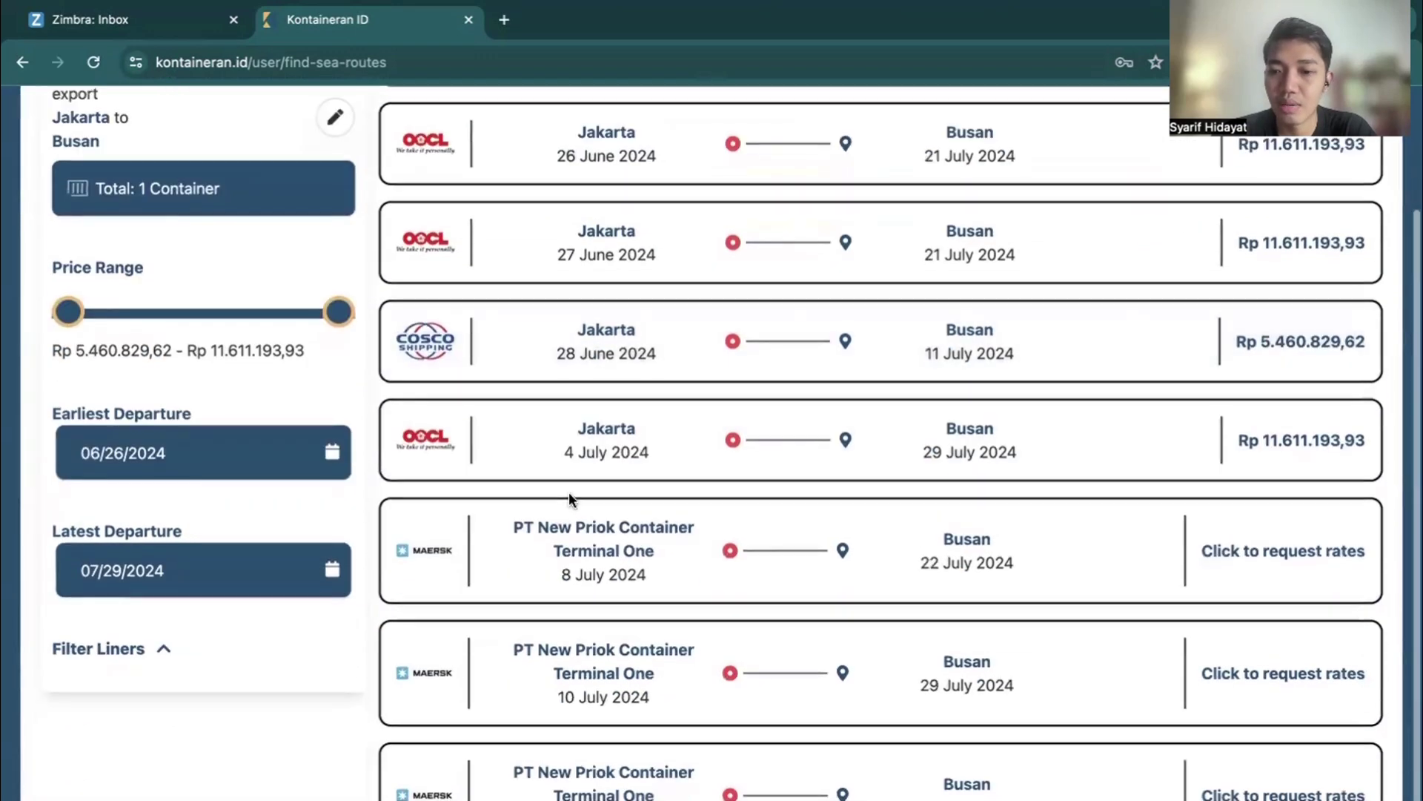
{"action": "scroll", "coordinate": [571, 497], "scroll_direction": "up", "scroll_amount": 3}
{"action": "left_click", "coordinate": [541, 568]}
{"action": "scroll", "coordinate": [923, 622], "scroll_direction": "down", "scroll_amount": 3}
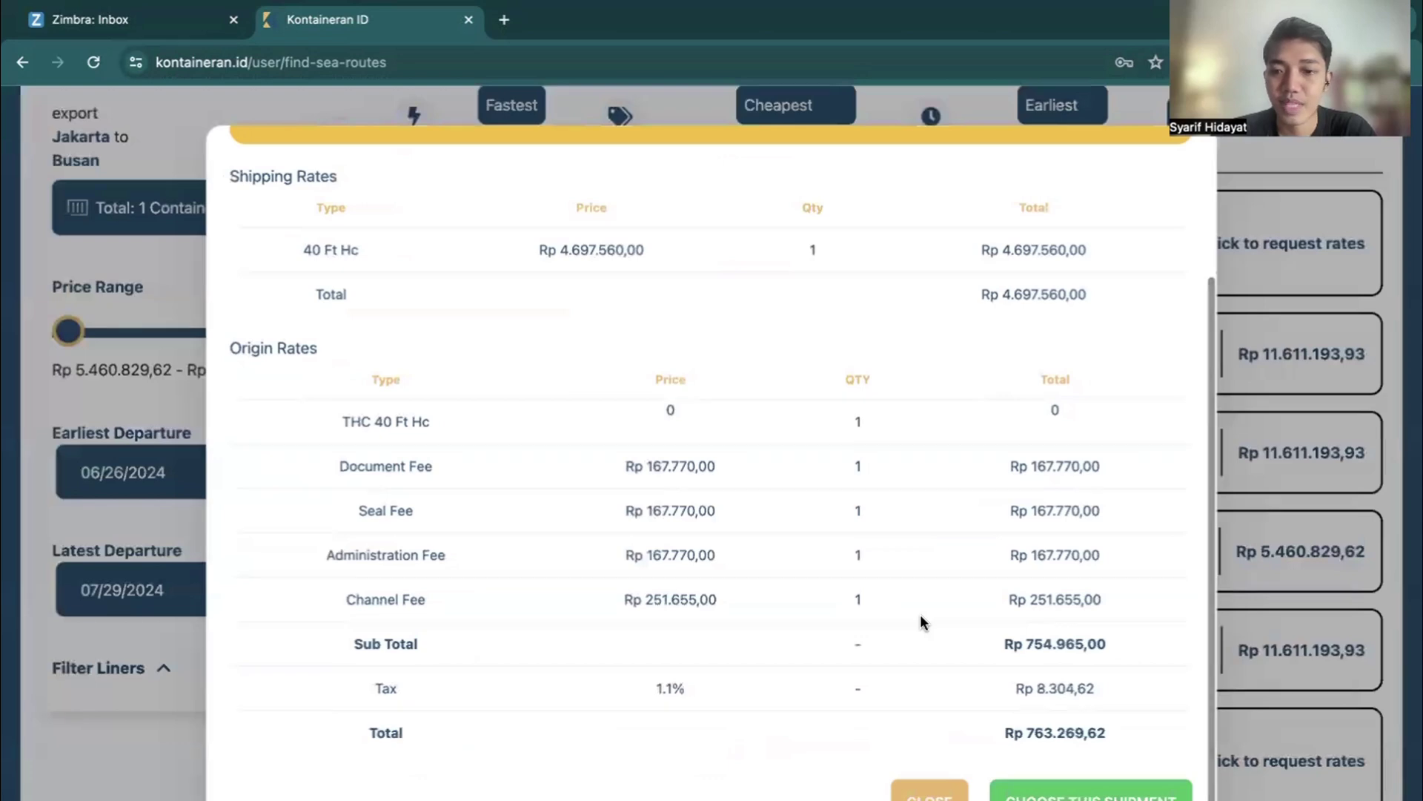
{"action": "left_click", "coordinate": [927, 792]}
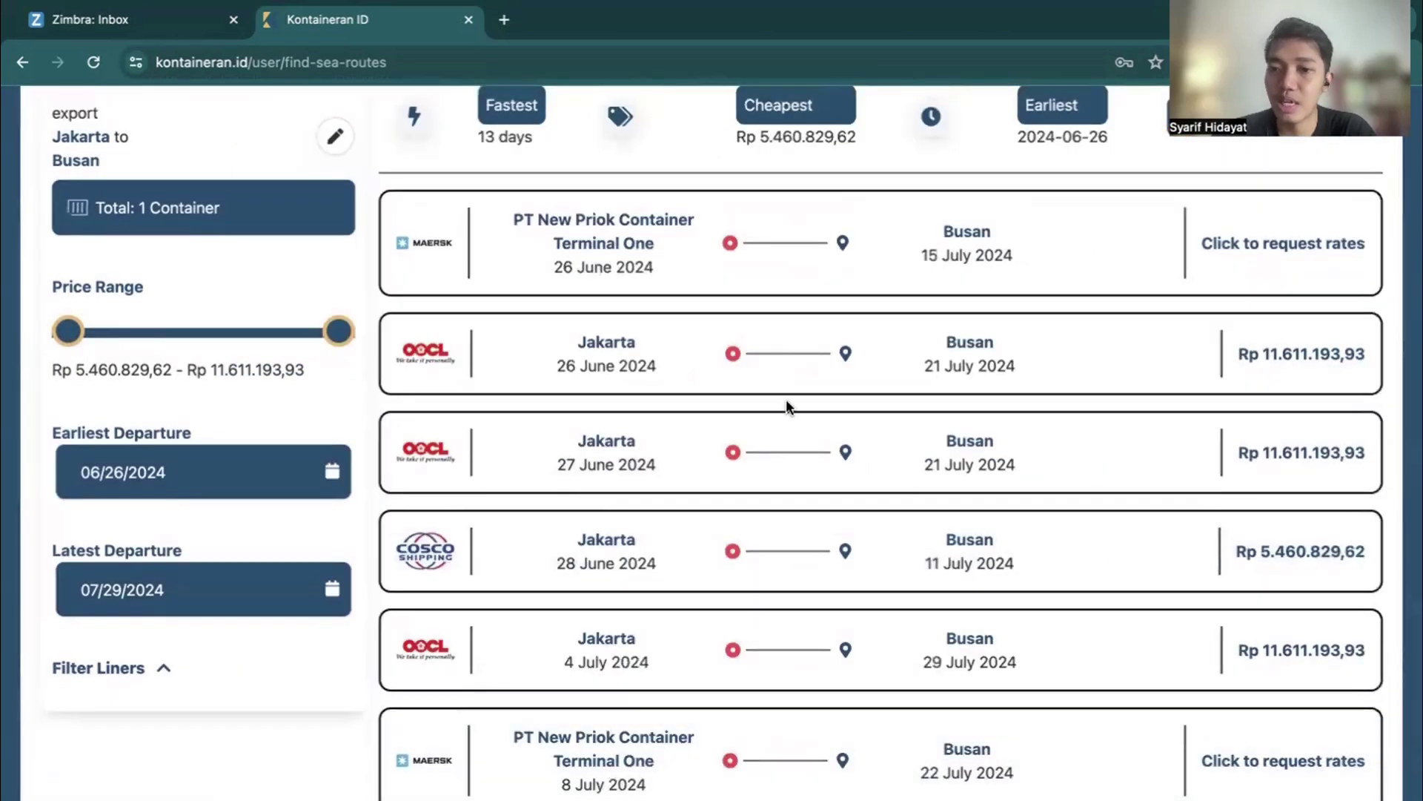
{"action": "scroll", "coordinate": [757, 586], "scroll_direction": "down", "scroll_amount": 1}
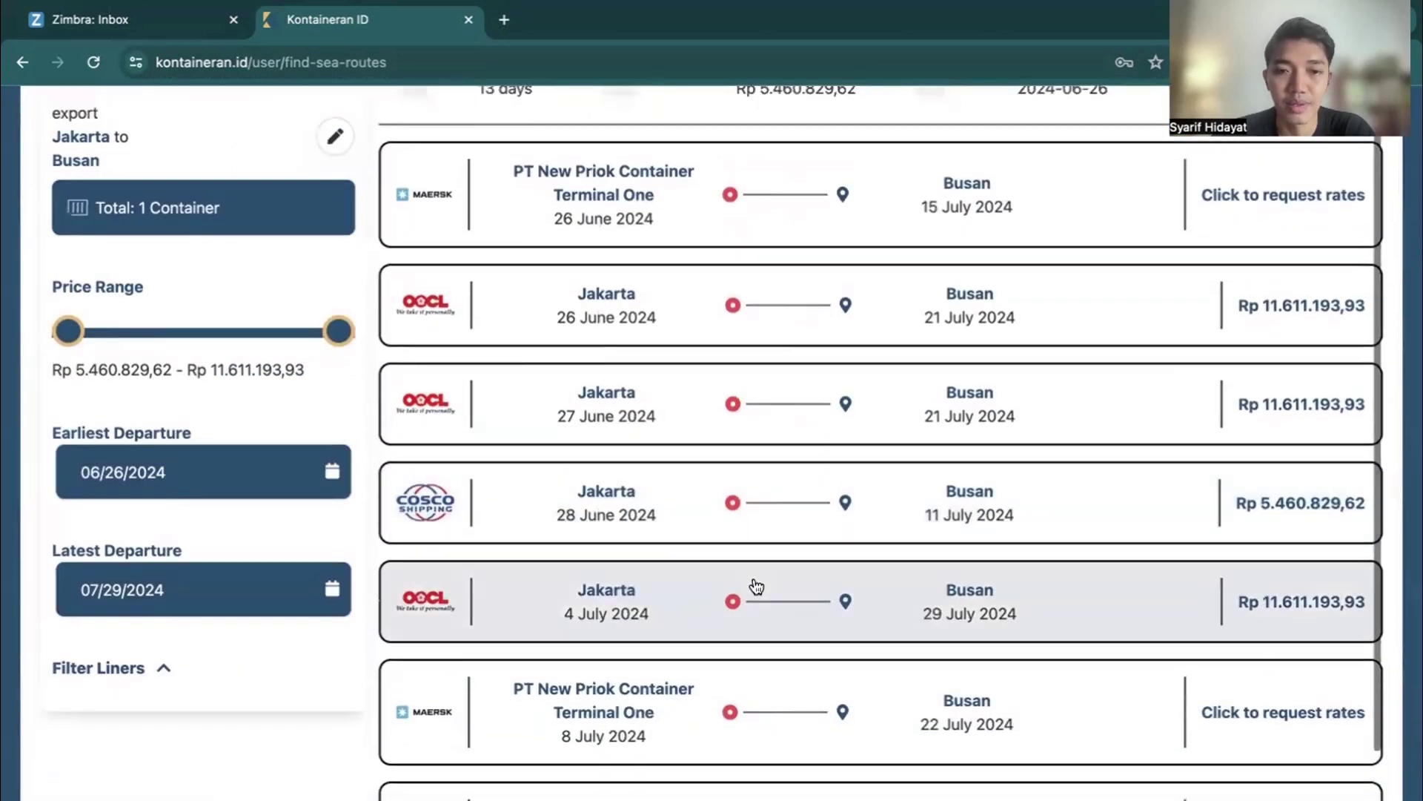
{"action": "scroll", "coordinate": [757, 586], "scroll_direction": "up", "scroll_amount": 1}
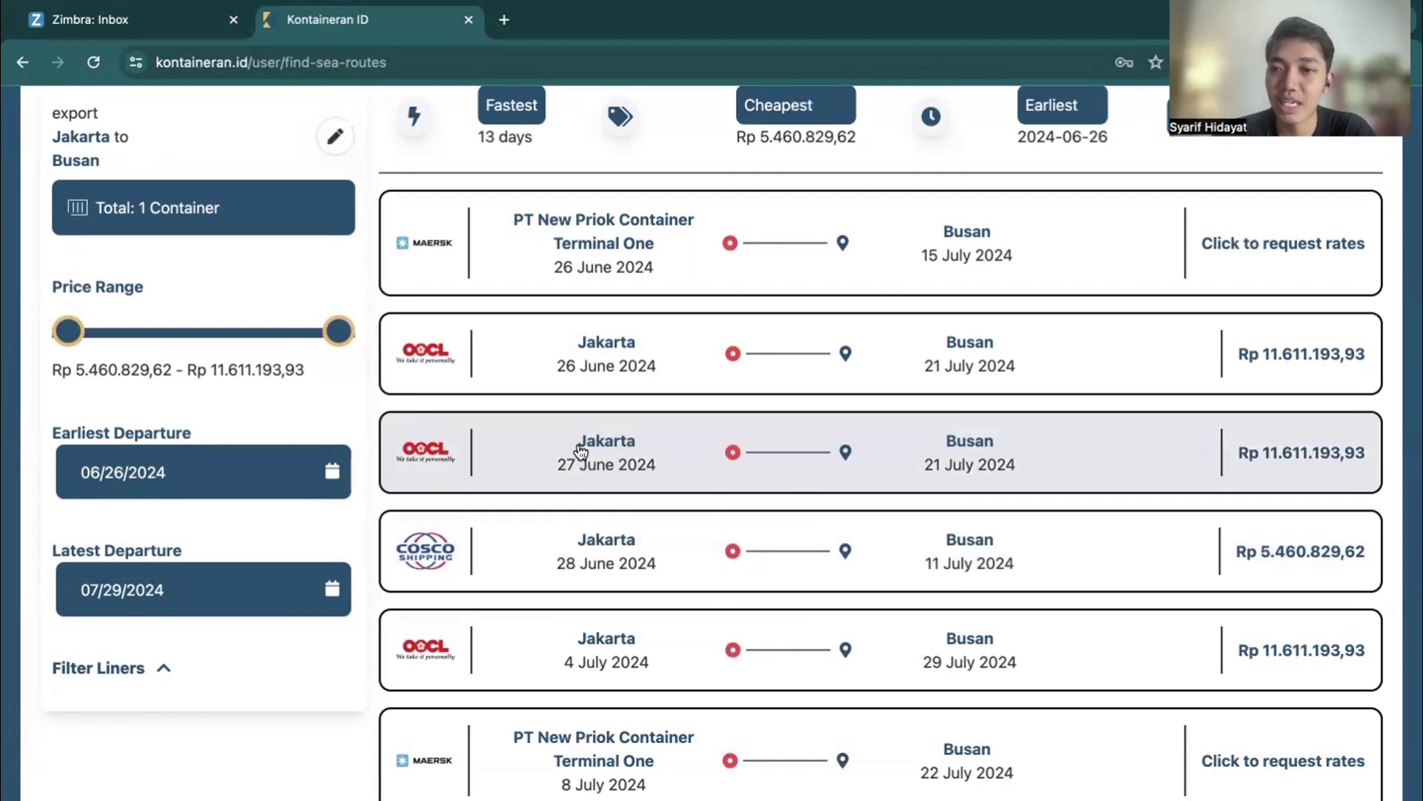
{"action": "scroll", "coordinate": [580, 452], "scroll_direction": "up", "scroll_amount": 2}
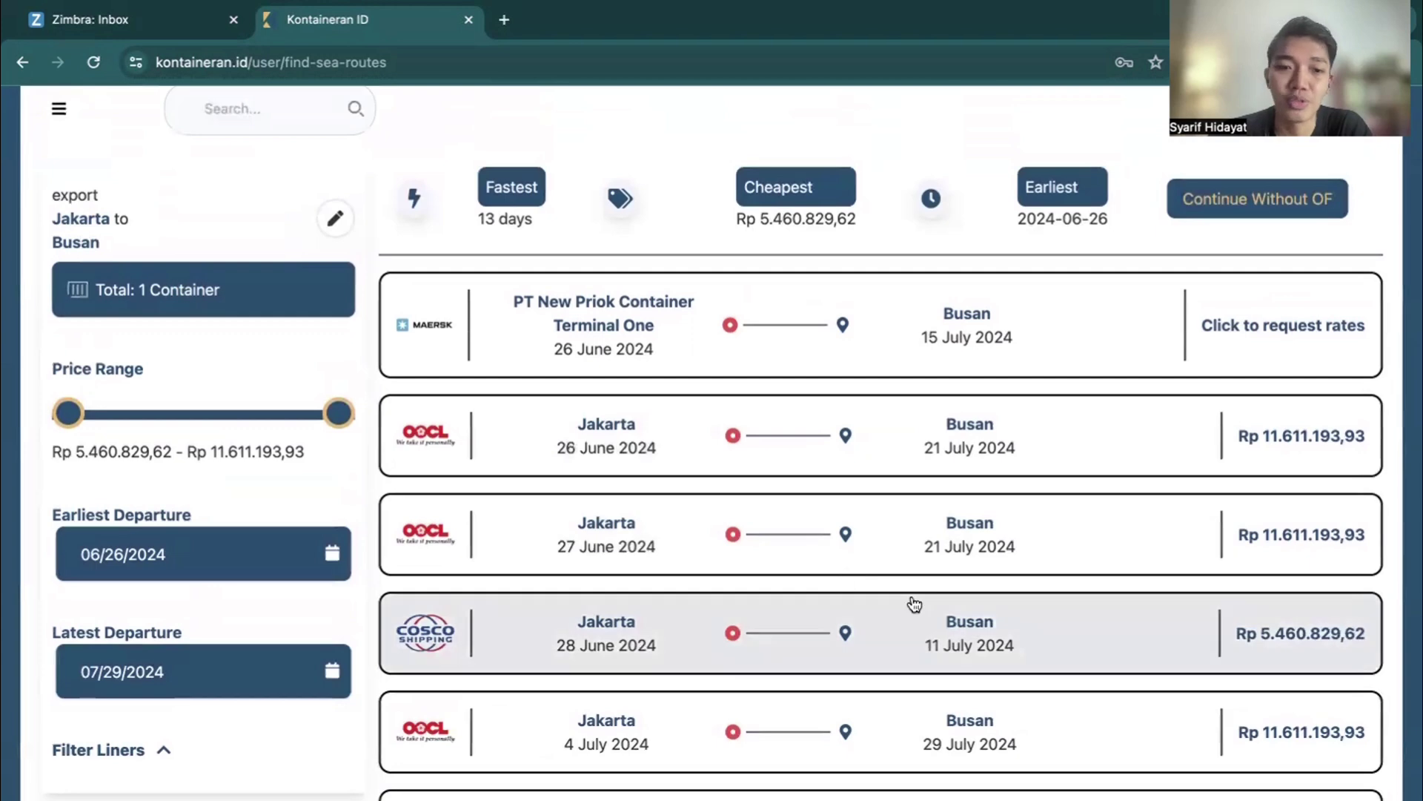
{"action": "scroll", "coordinate": [913, 603], "scroll_direction": "down", "scroll_amount": 1}
{"action": "scroll", "coordinate": [914, 604], "scroll_direction": "up", "scroll_amount": 2}
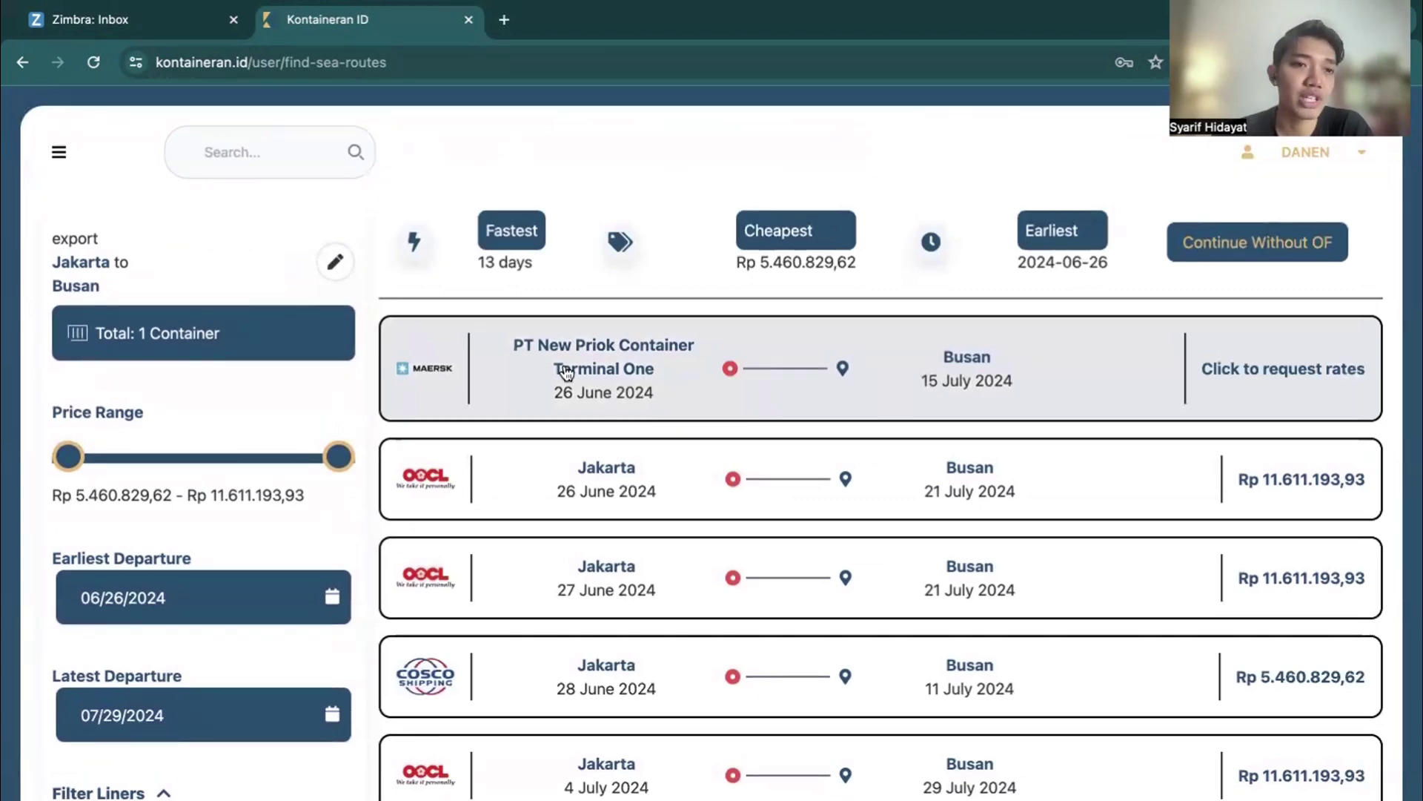
- Change the search destination to Tokyo and find the sea rates from Jakarta
{"action": "left_click", "coordinate": [337, 264]}
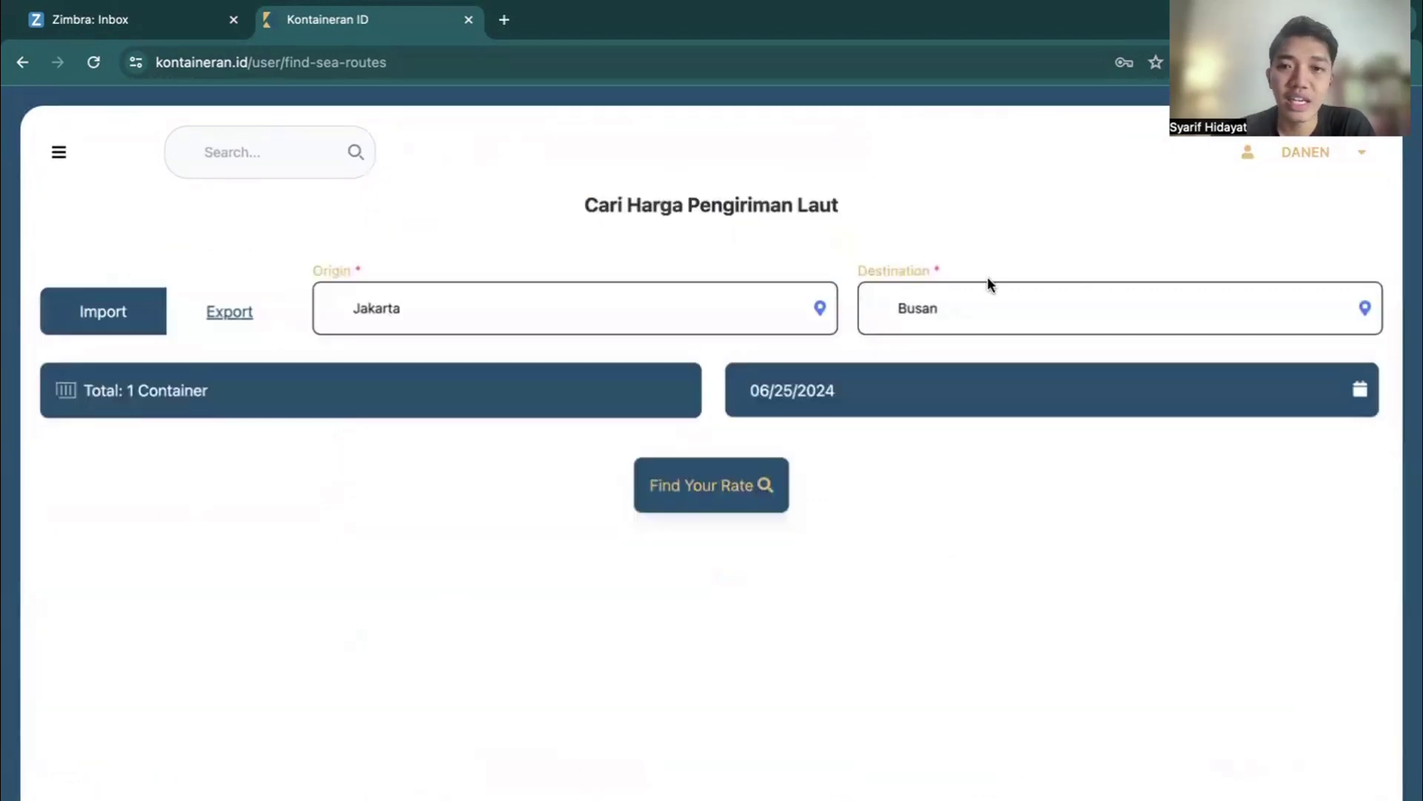
{"action": "left_click", "coordinate": [1000, 313]}
{"action": "double_click", "coordinate": [1000, 313]}
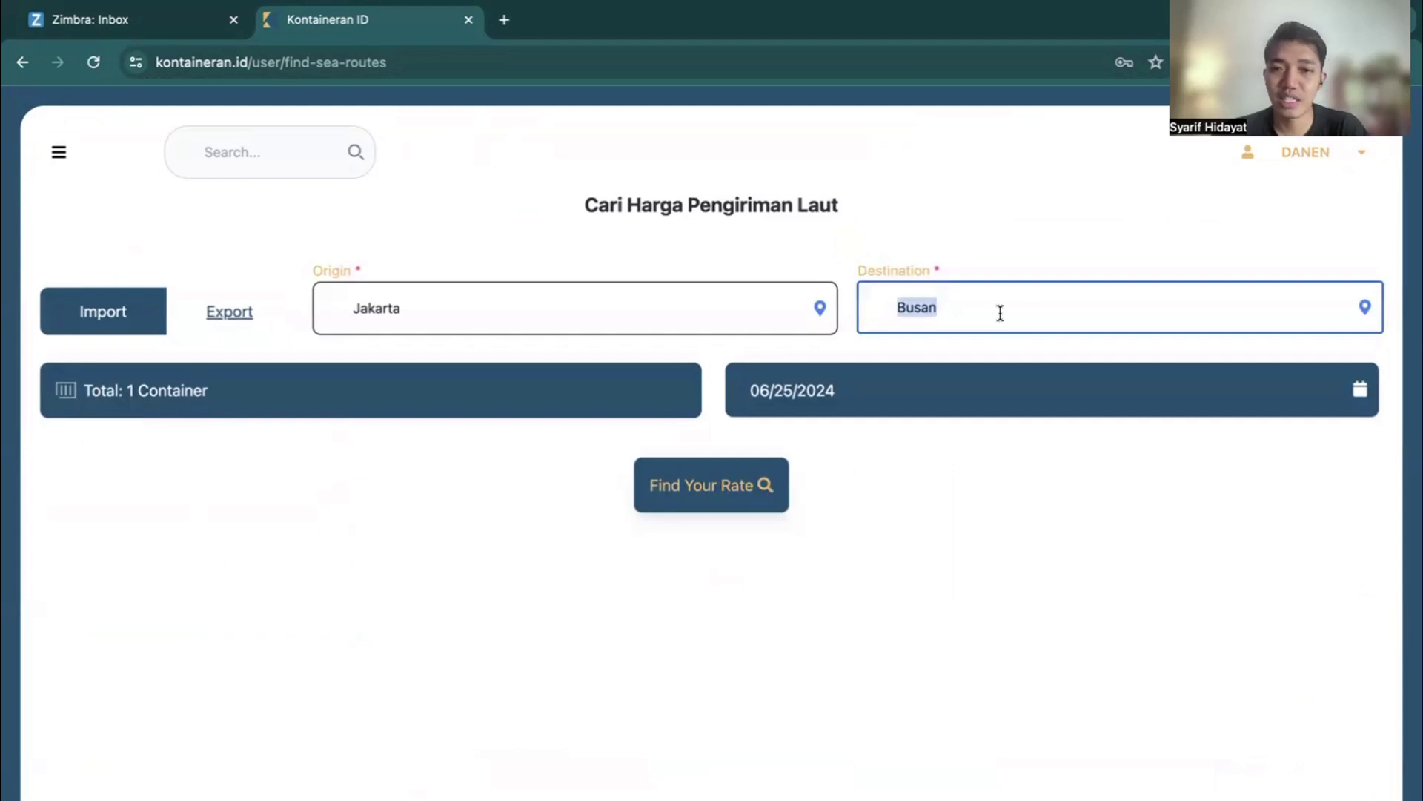
{"action": "type", "text": "tokyo"}
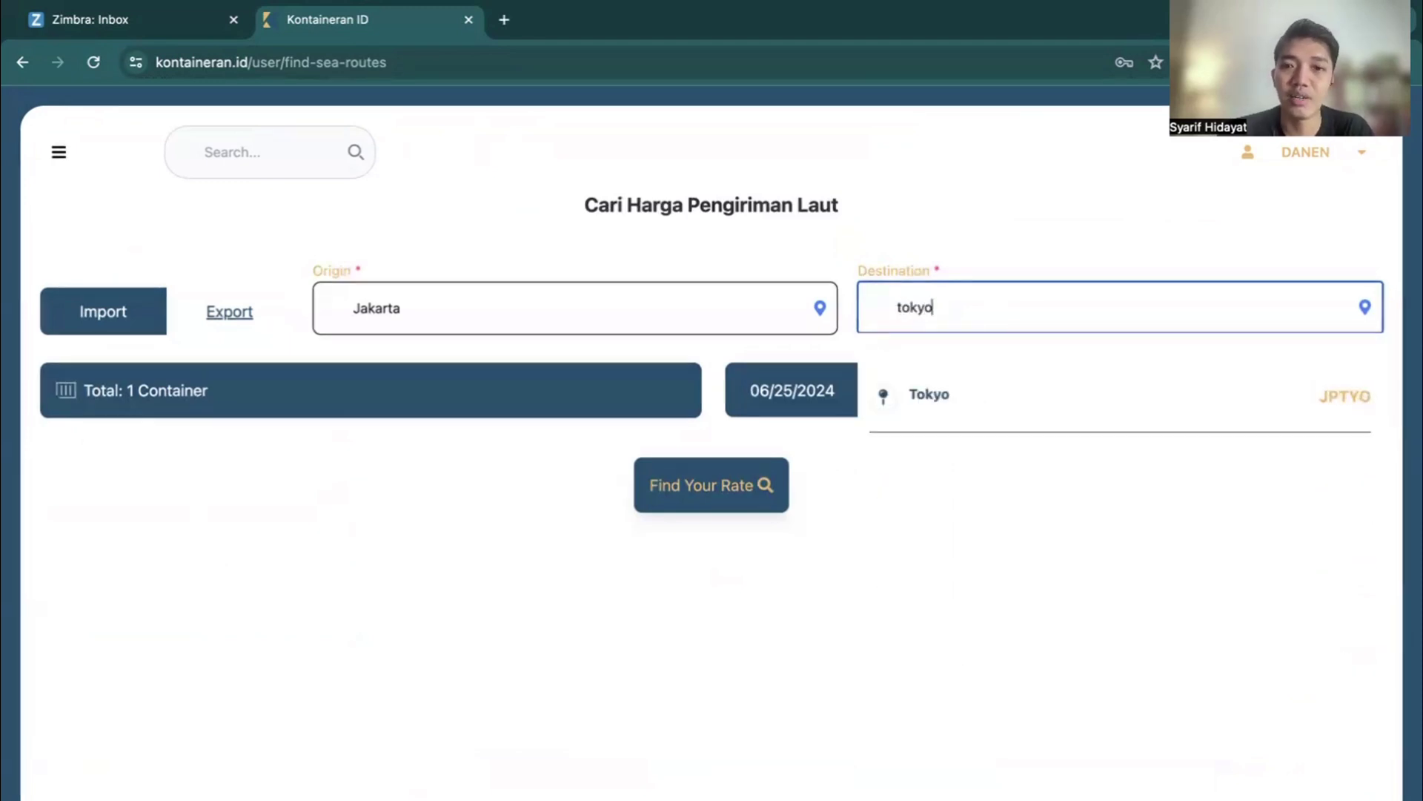
{"action": "left_click", "coordinate": [931, 397]}
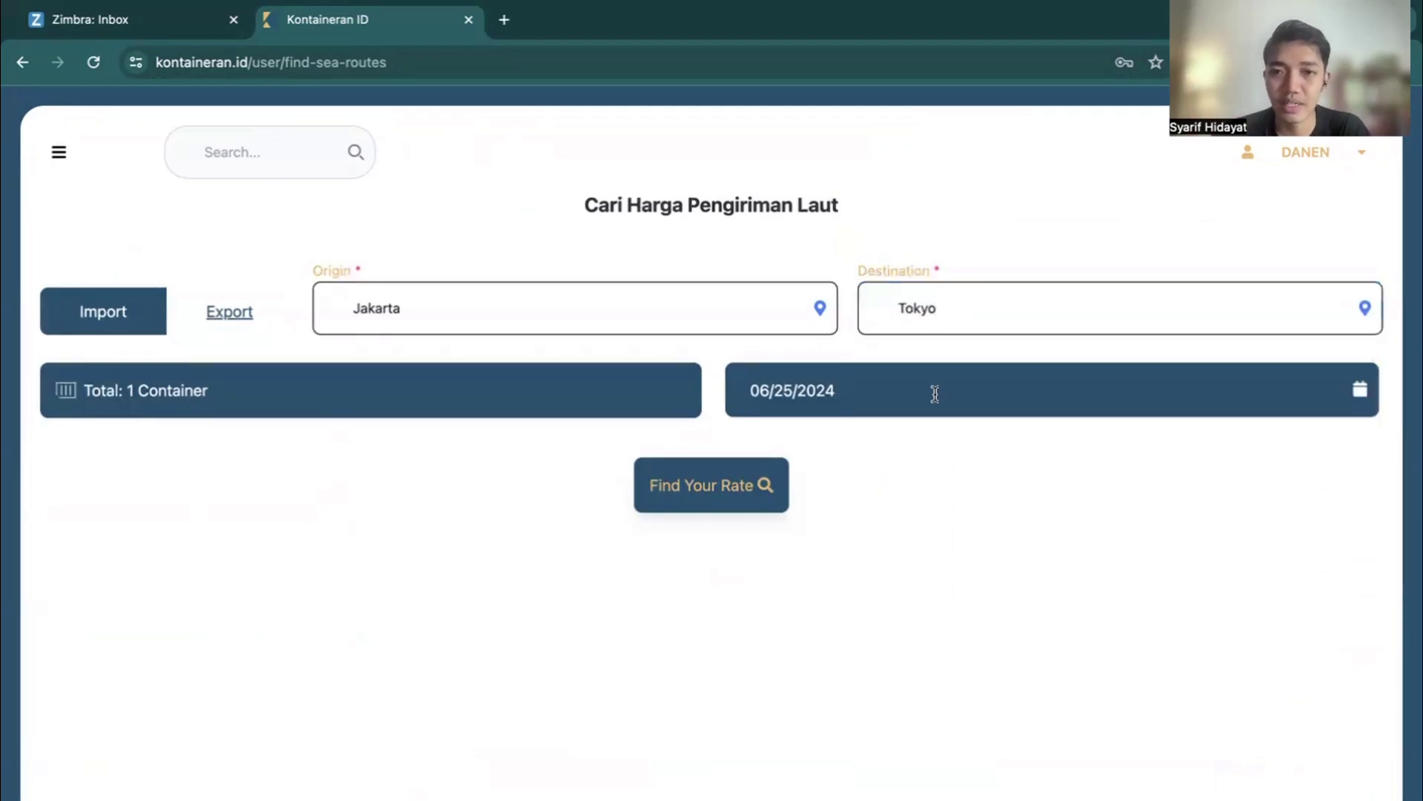
{"action": "left_click", "coordinate": [710, 495]}
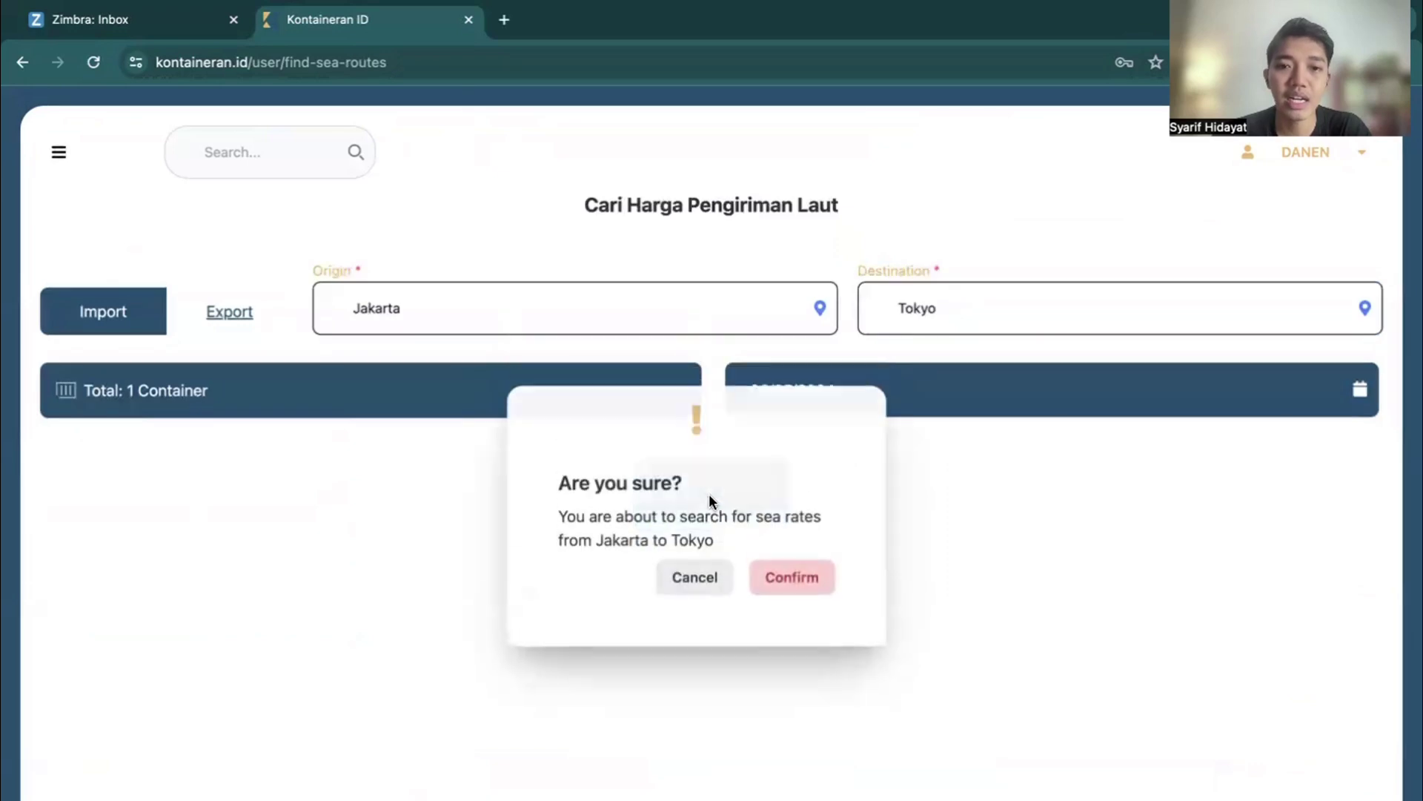
{"action": "left_click", "coordinate": [792, 586]}
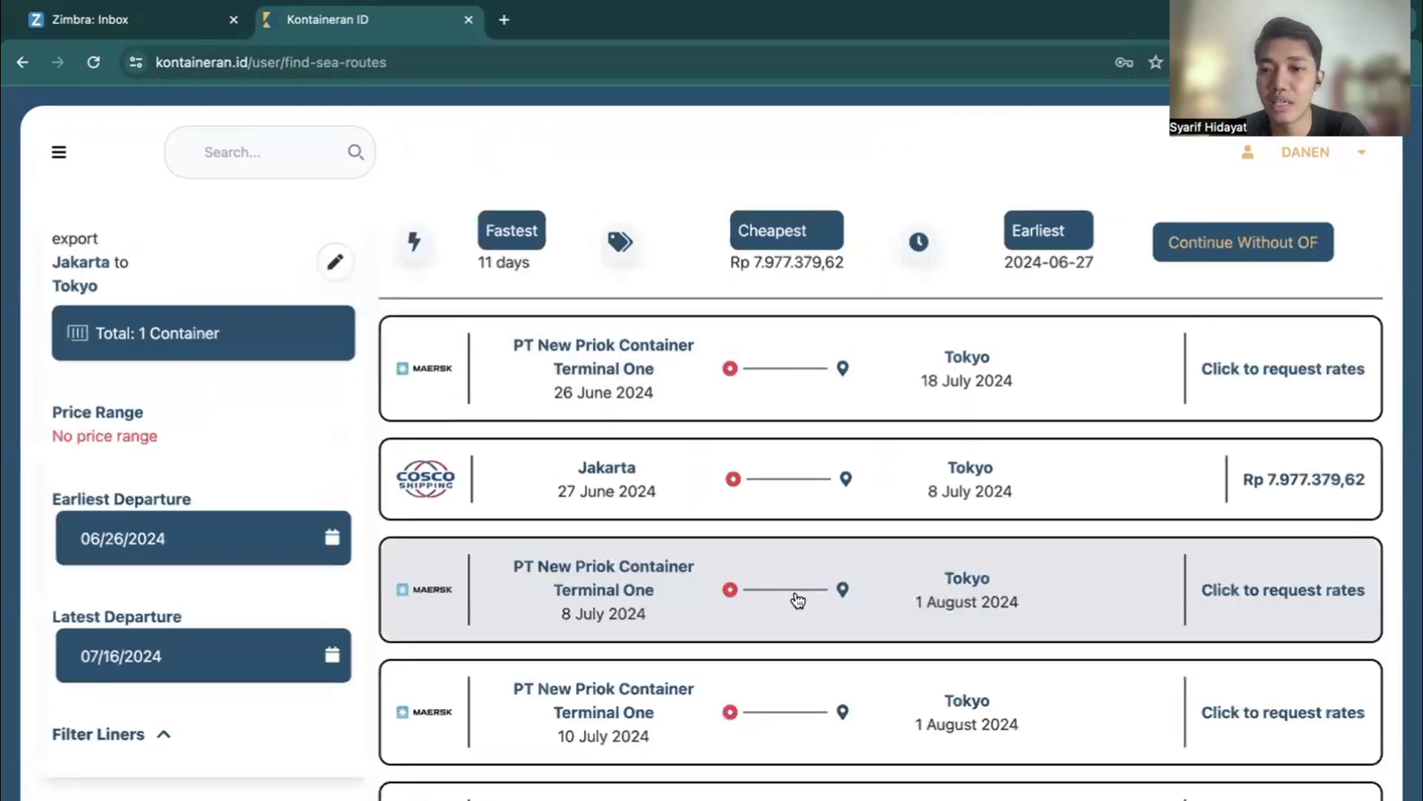
- Change the search origin to Surabaya and find the sea rates to Tokyo
{"action": "scroll", "coordinate": [887, 525], "scroll_direction": "down", "scroll_amount": 2}
{"action": "scroll", "coordinate": [889, 530], "scroll_direction": "up", "scroll_amount": 3}
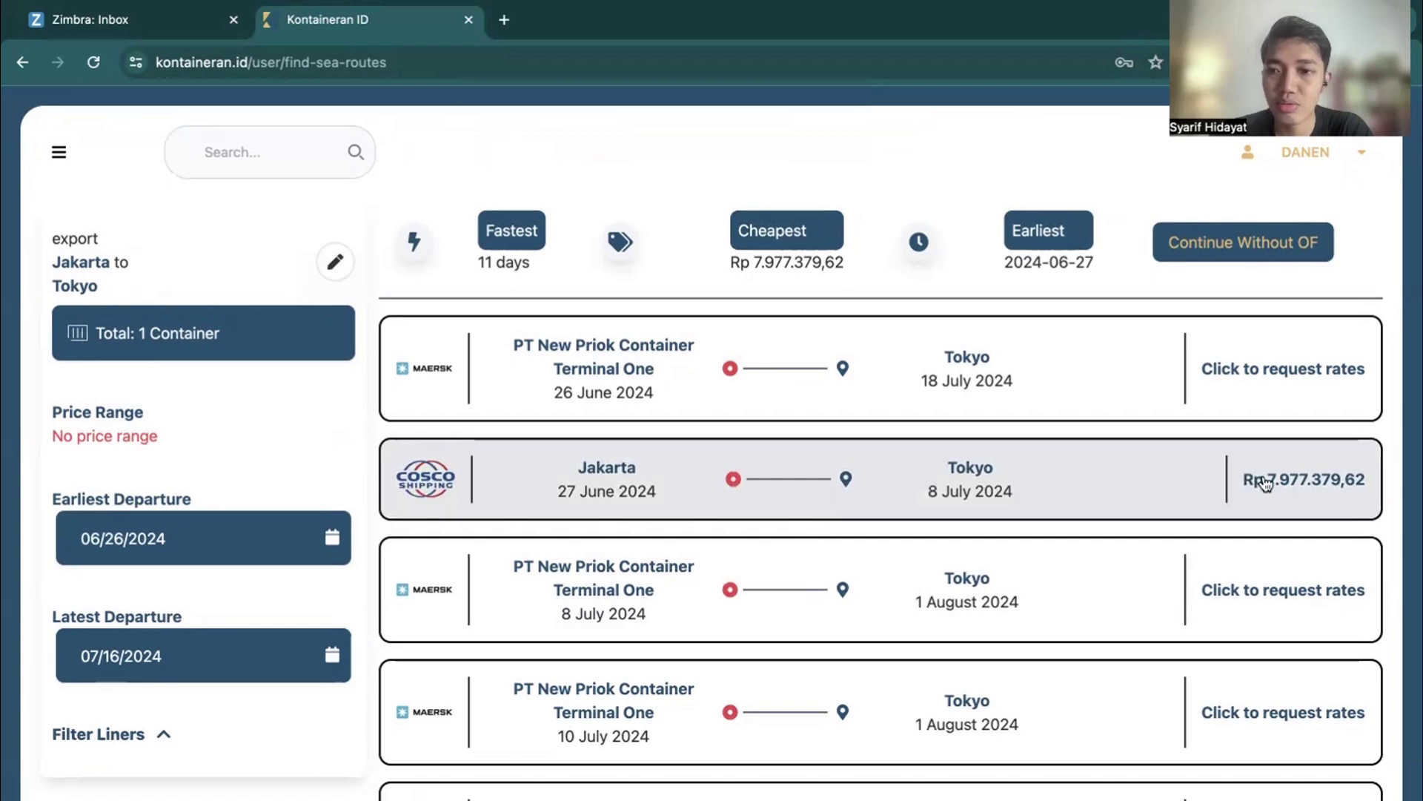
{"action": "left_click", "coordinate": [342, 274]}
{"action": "left_click", "coordinate": [455, 315]}
{"action": "double_click", "coordinate": [456, 315]}
{"action": "type", "text": "surabaya"}
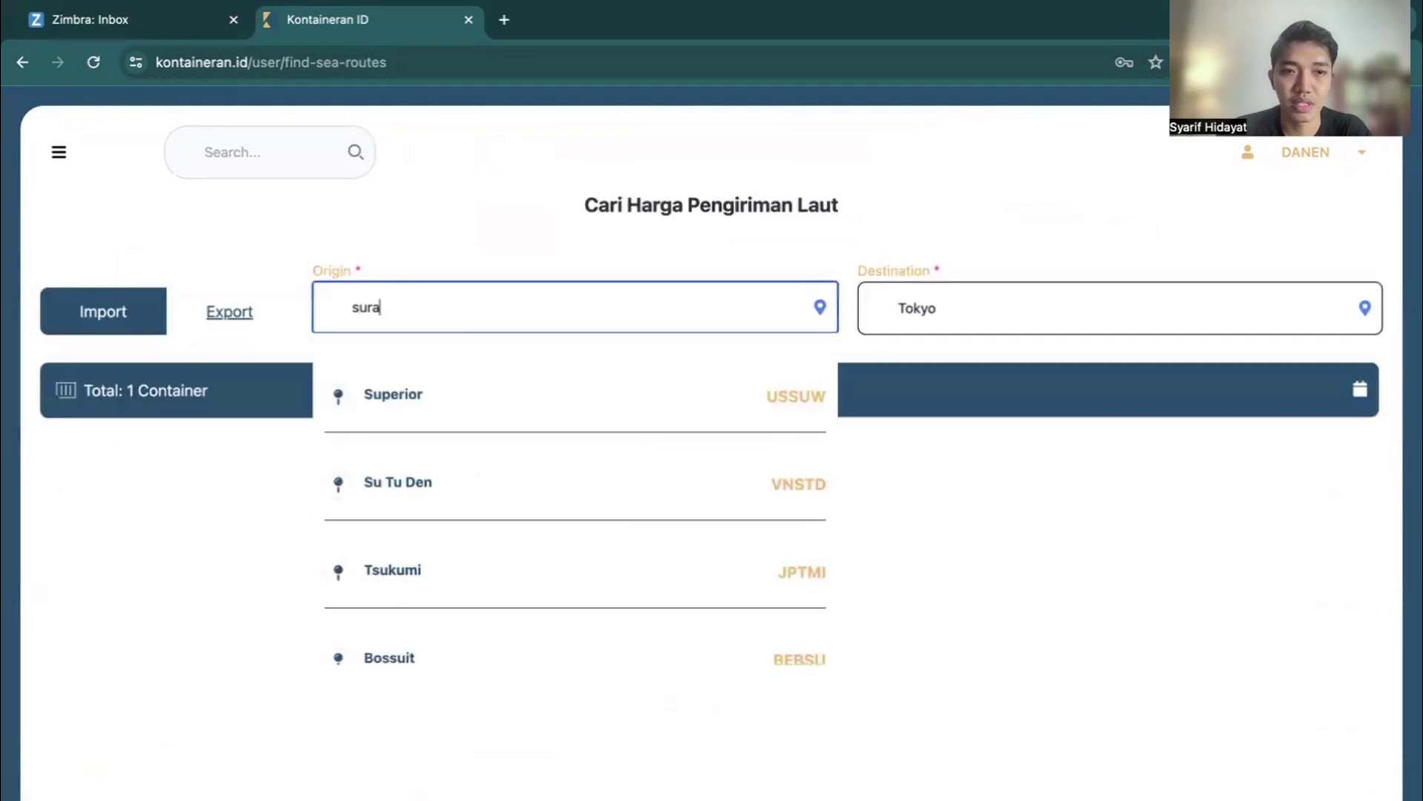
{"action": "left_click", "coordinate": [472, 402]}
{"action": "left_click", "coordinate": [688, 487]}
{"action": "left_click", "coordinate": [815, 583]}
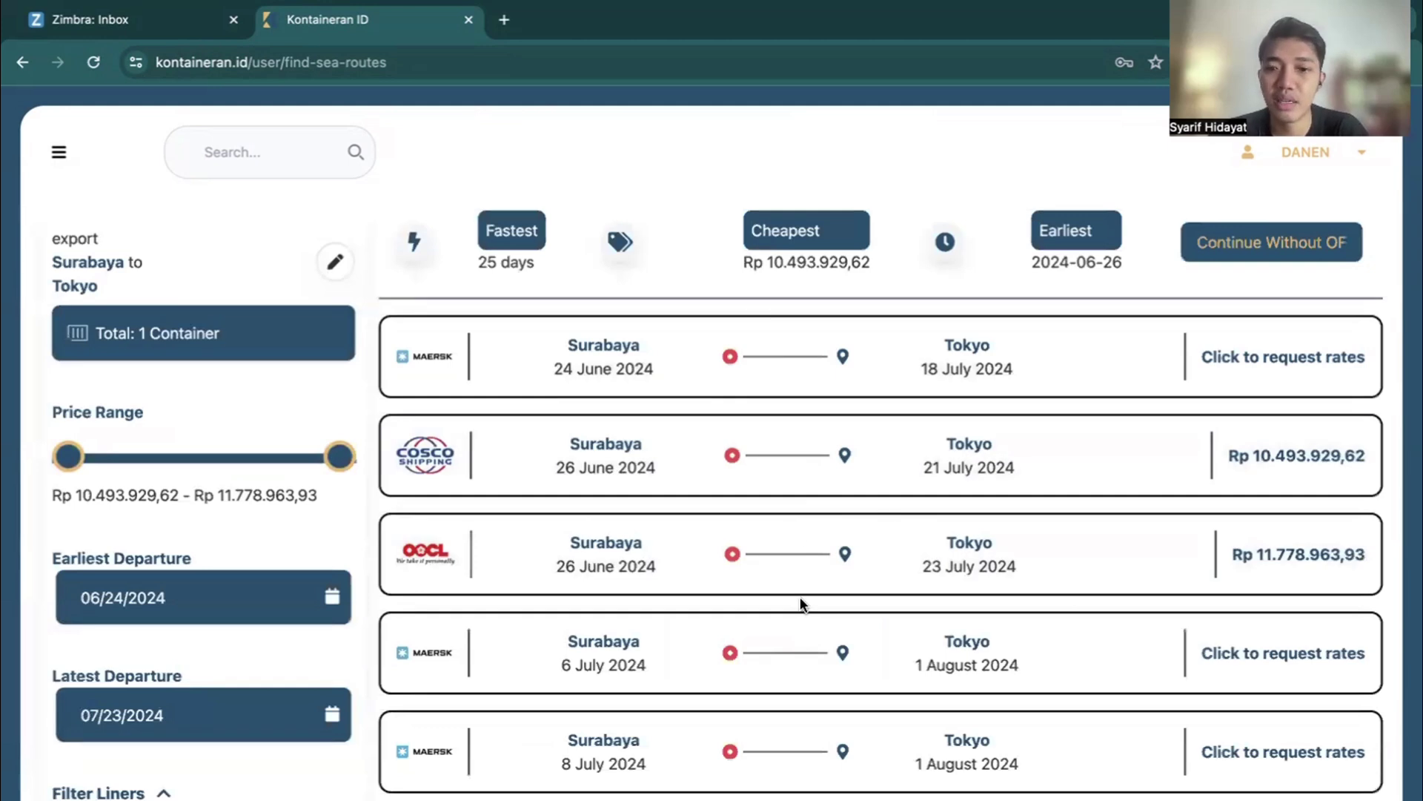
- Change the search destination to Ningbo and find the sea rates from Surabaya
{"action": "scroll", "coordinate": [803, 603], "scroll_direction": "down", "scroll_amount": 2}
{"action": "scroll", "coordinate": [804, 603], "scroll_direction": "up", "scroll_amount": 2}
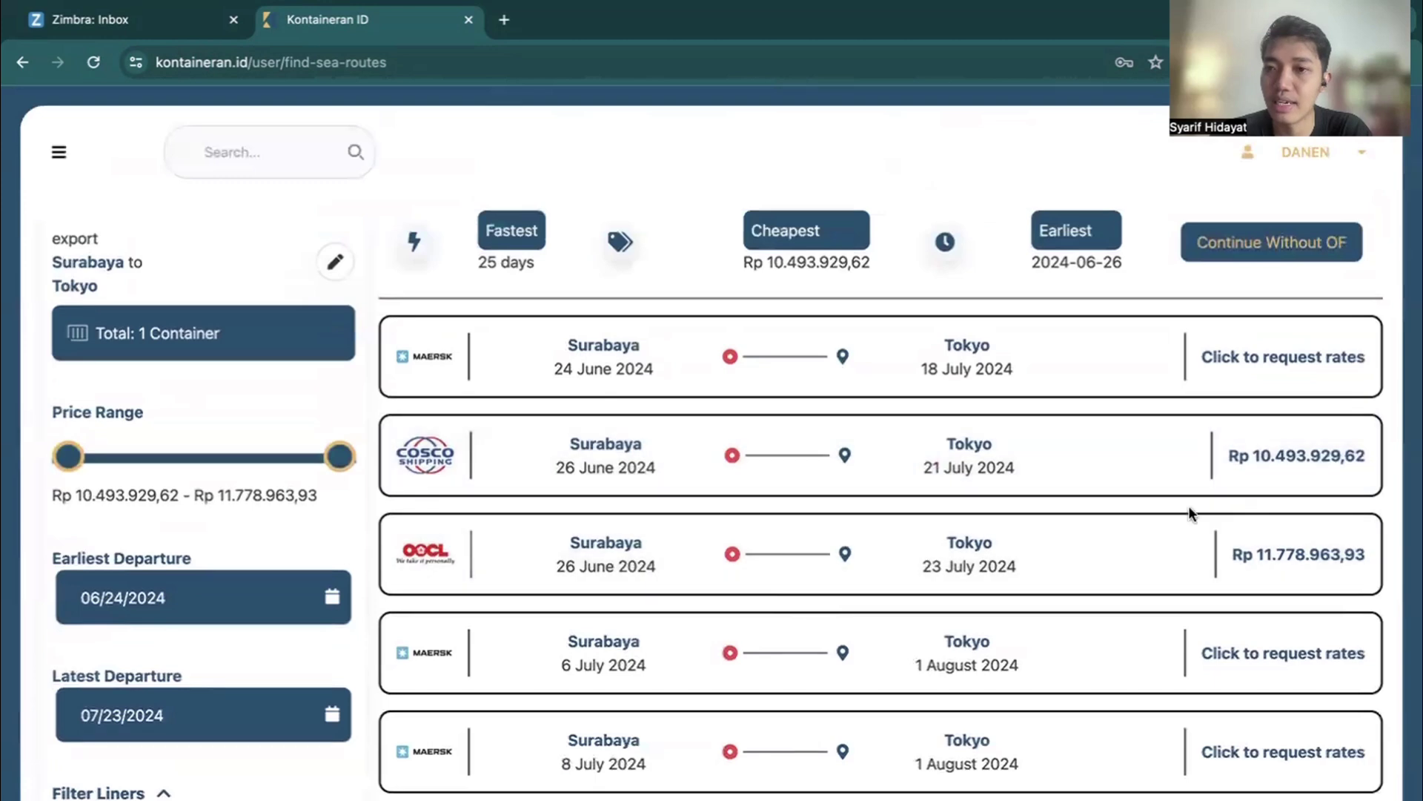
{"action": "scroll", "coordinate": [1167, 452], "scroll_direction": "down", "scroll_amount": 2}
{"action": "scroll", "coordinate": [1167, 452], "scroll_direction": "up", "scroll_amount": 2}
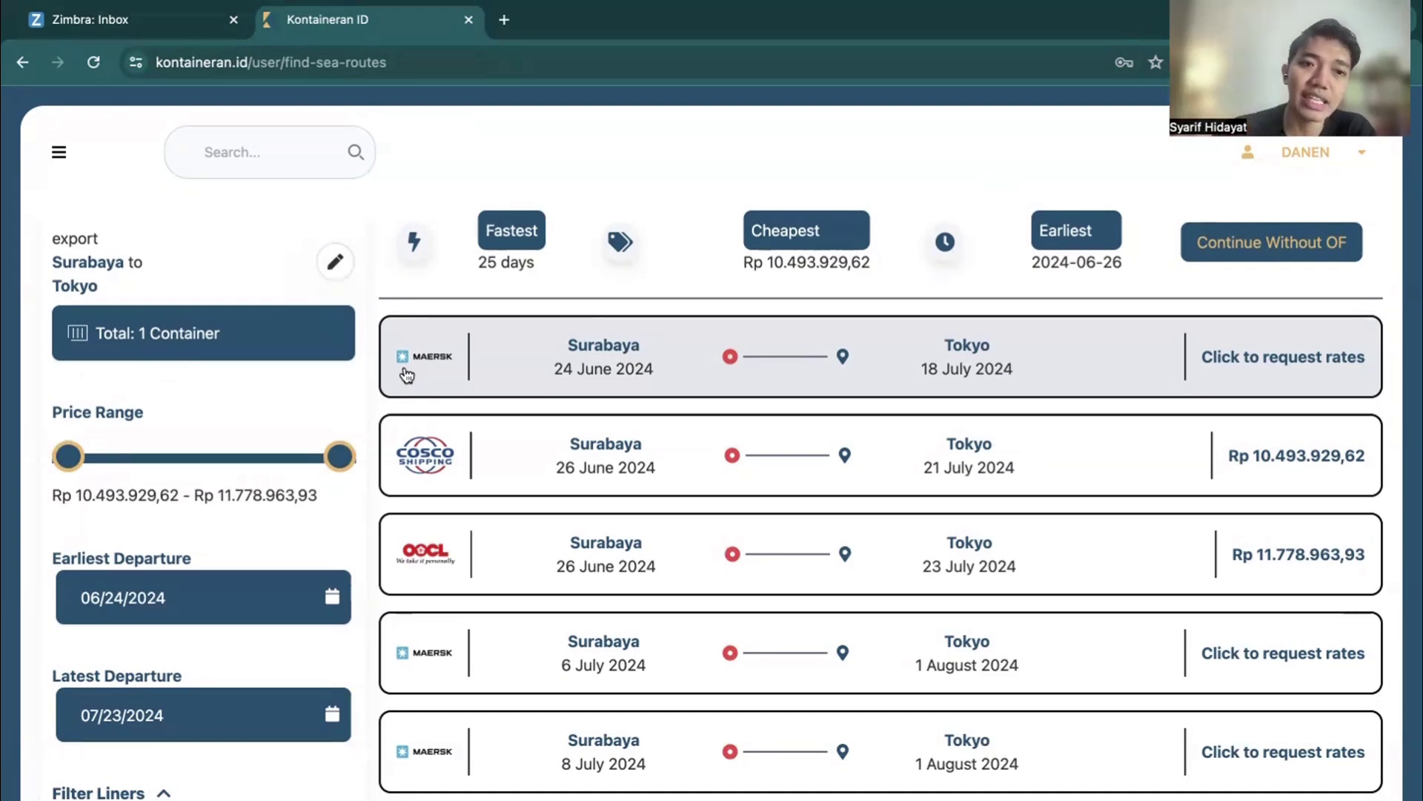
{"action": "left_click", "coordinate": [330, 257]}
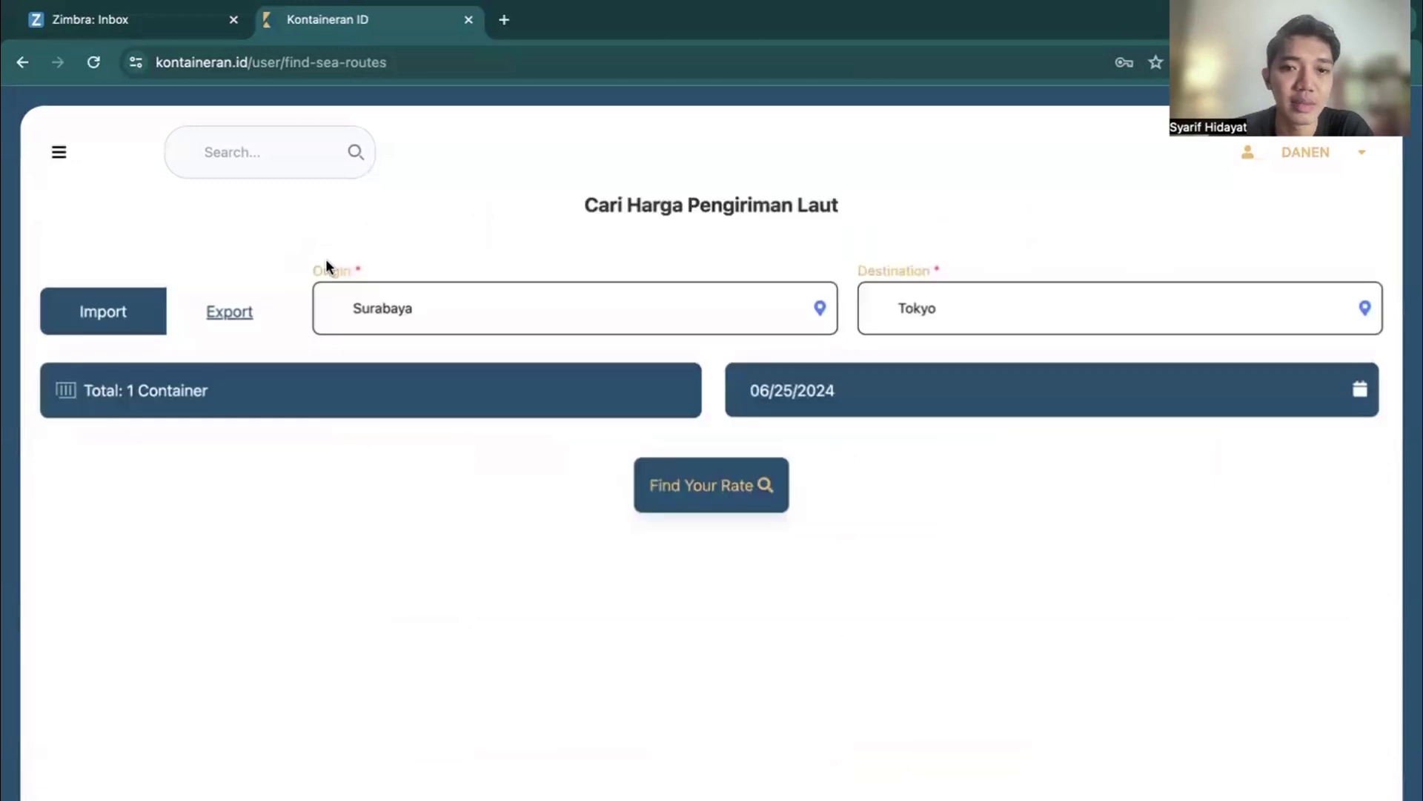
{"action": "left_click", "coordinate": [1014, 308]}
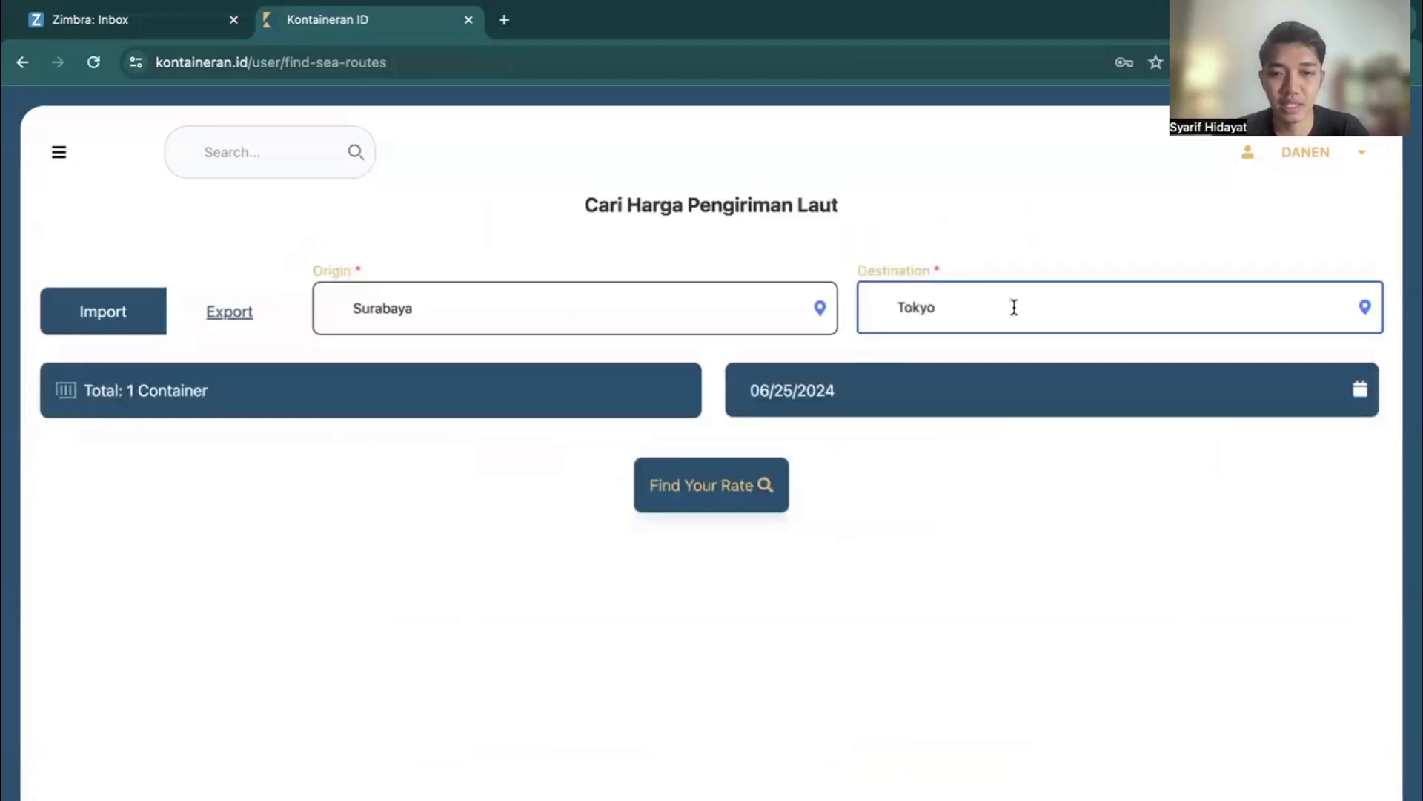
{"action": "double_click", "coordinate": [1015, 307]}
{"action": "type", "text": "ningbo"}
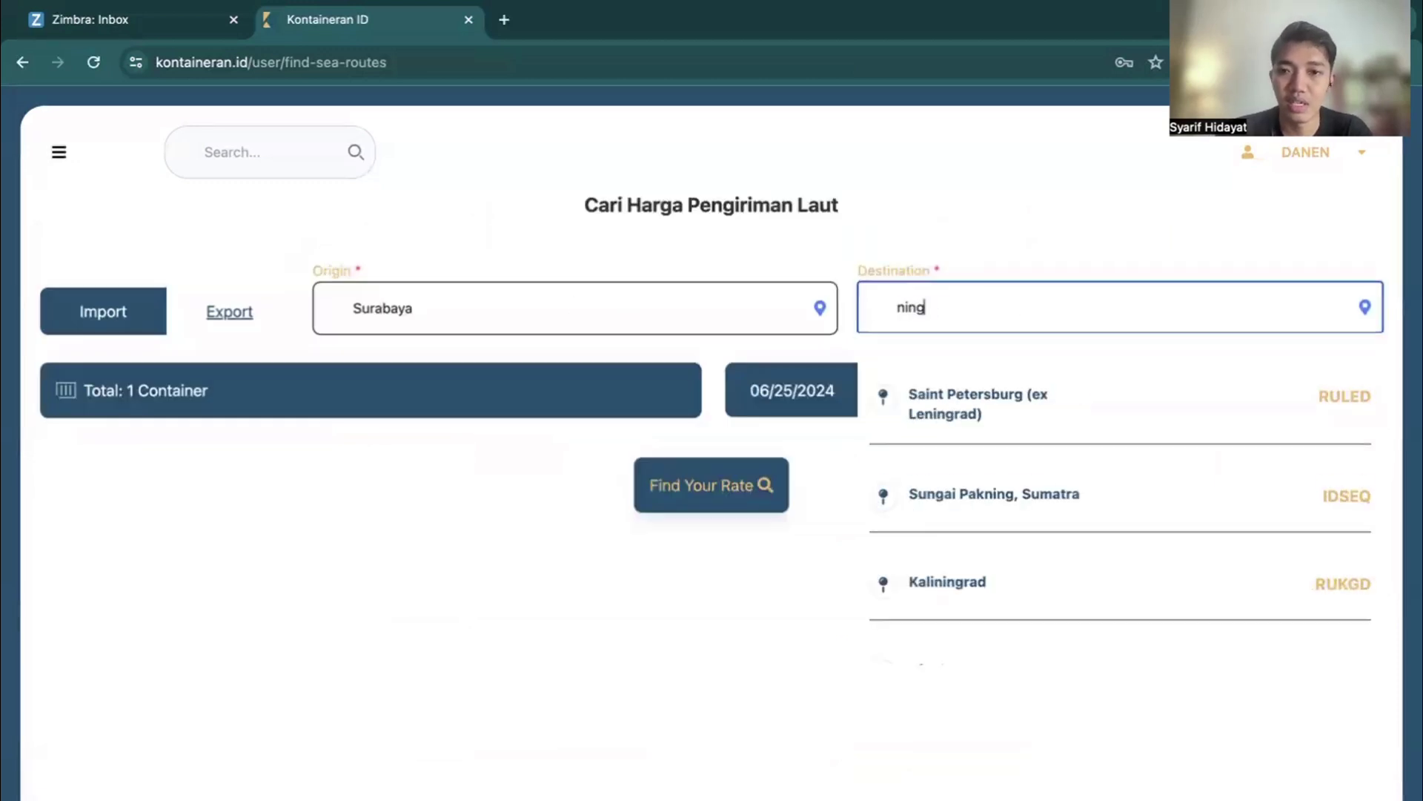
{"action": "left_click", "coordinate": [1020, 388]}
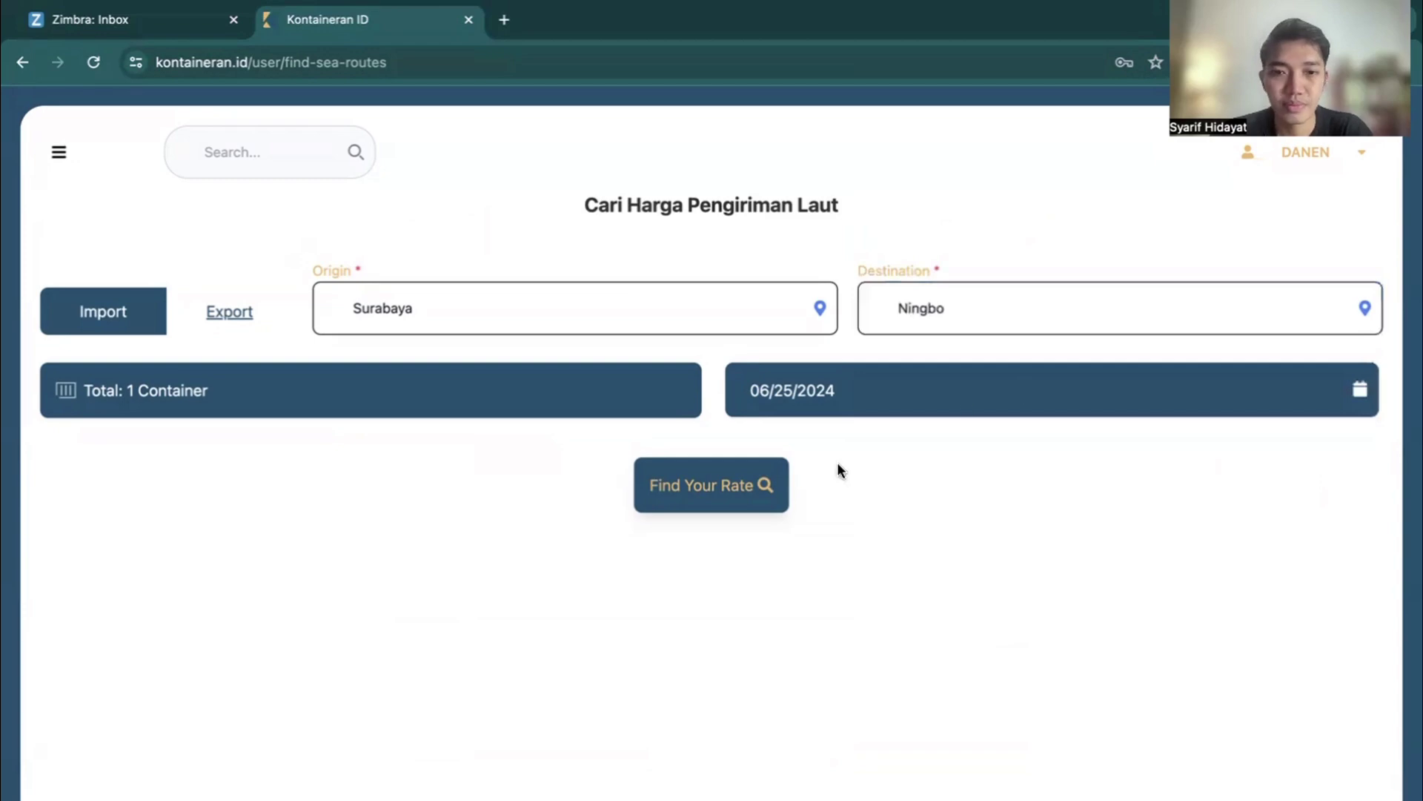
{"action": "left_click", "coordinate": [749, 487]}
{"action": "left_click", "coordinate": [778, 582]}
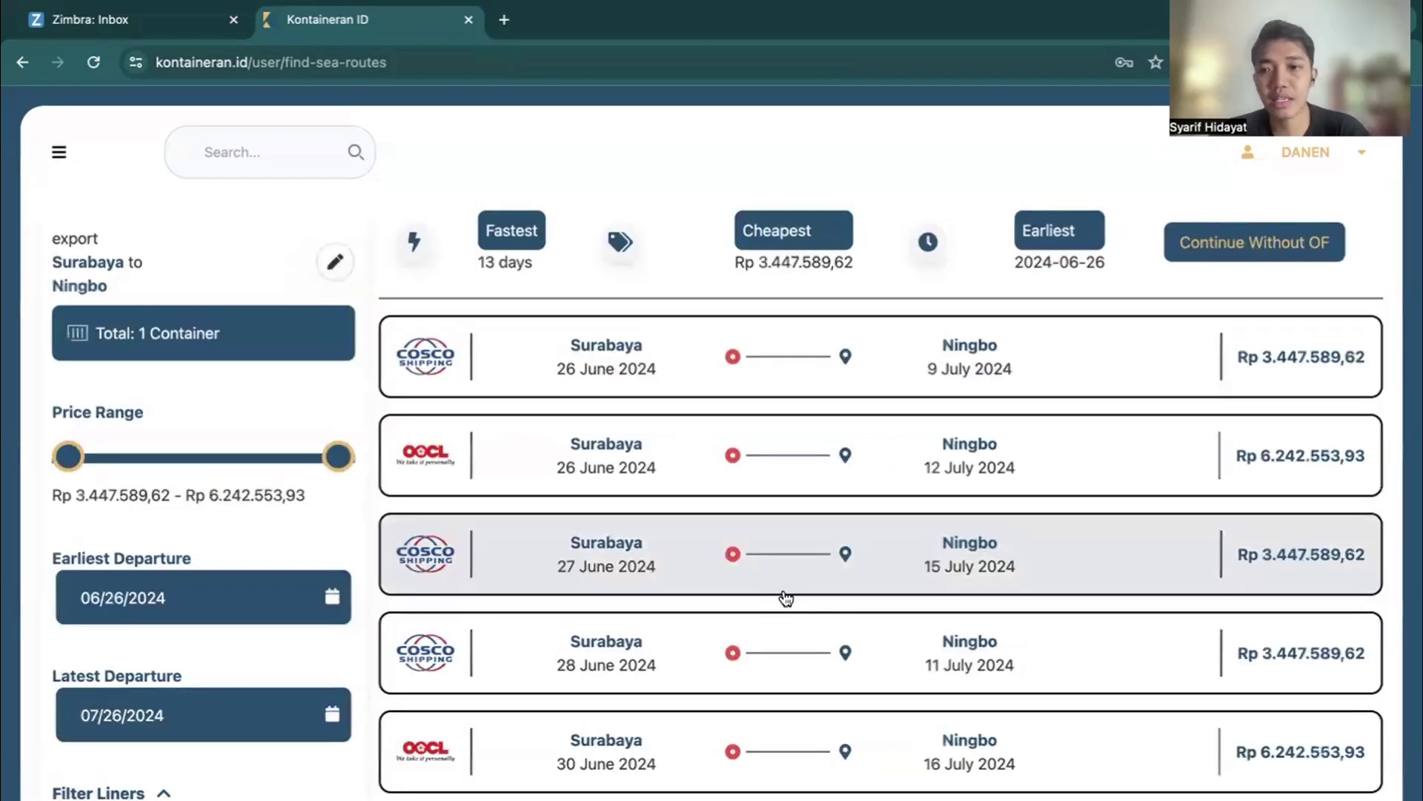
- Browse the Surabaya to Ningbo sailings and compare the liners, departure dates and prices
{"action": "scroll", "coordinate": [786, 598], "scroll_direction": "down", "scroll_amount": 3}
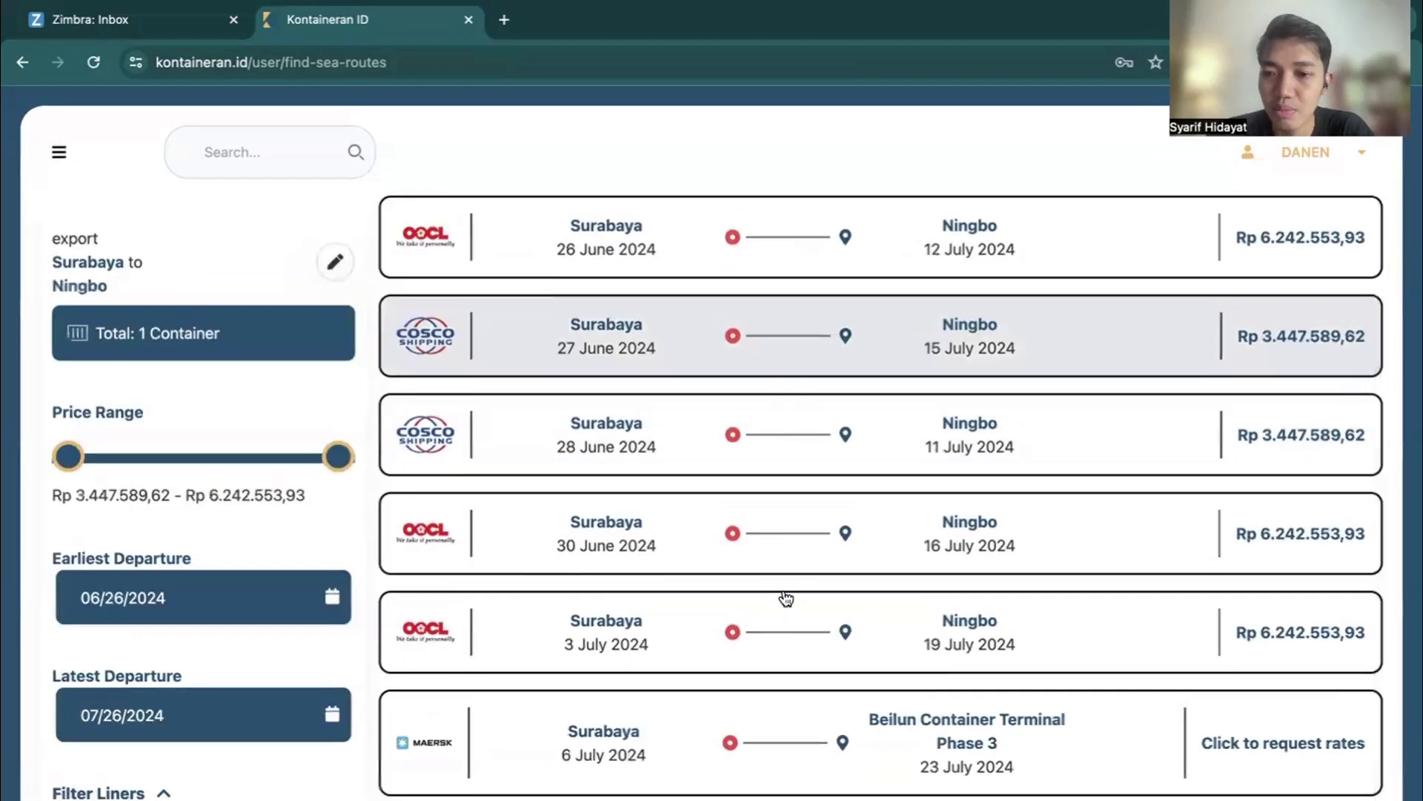
{"action": "scroll", "coordinate": [786, 598], "scroll_direction": "up", "scroll_amount": 3}
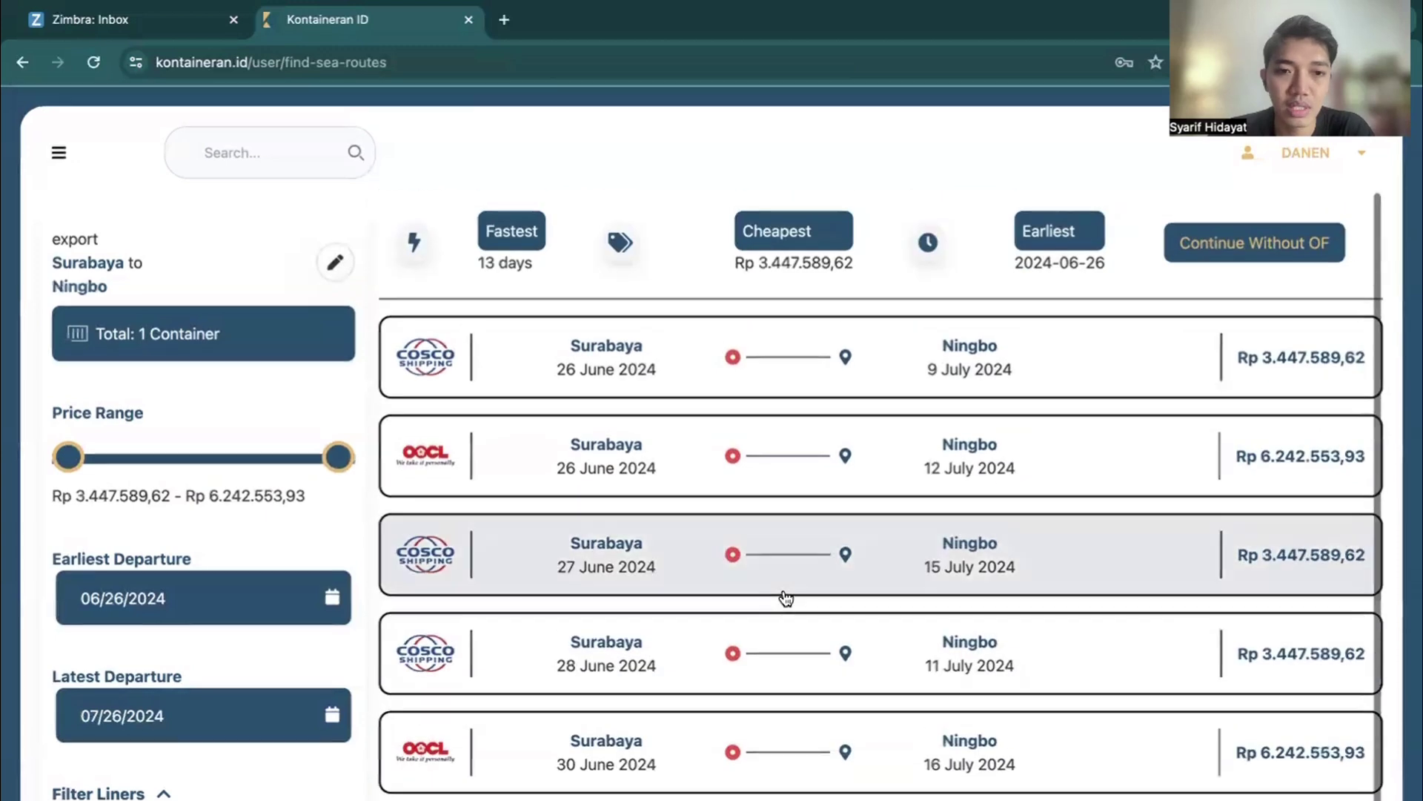
{"action": "scroll", "coordinate": [786, 597], "scroll_direction": "down", "scroll_amount": 3}
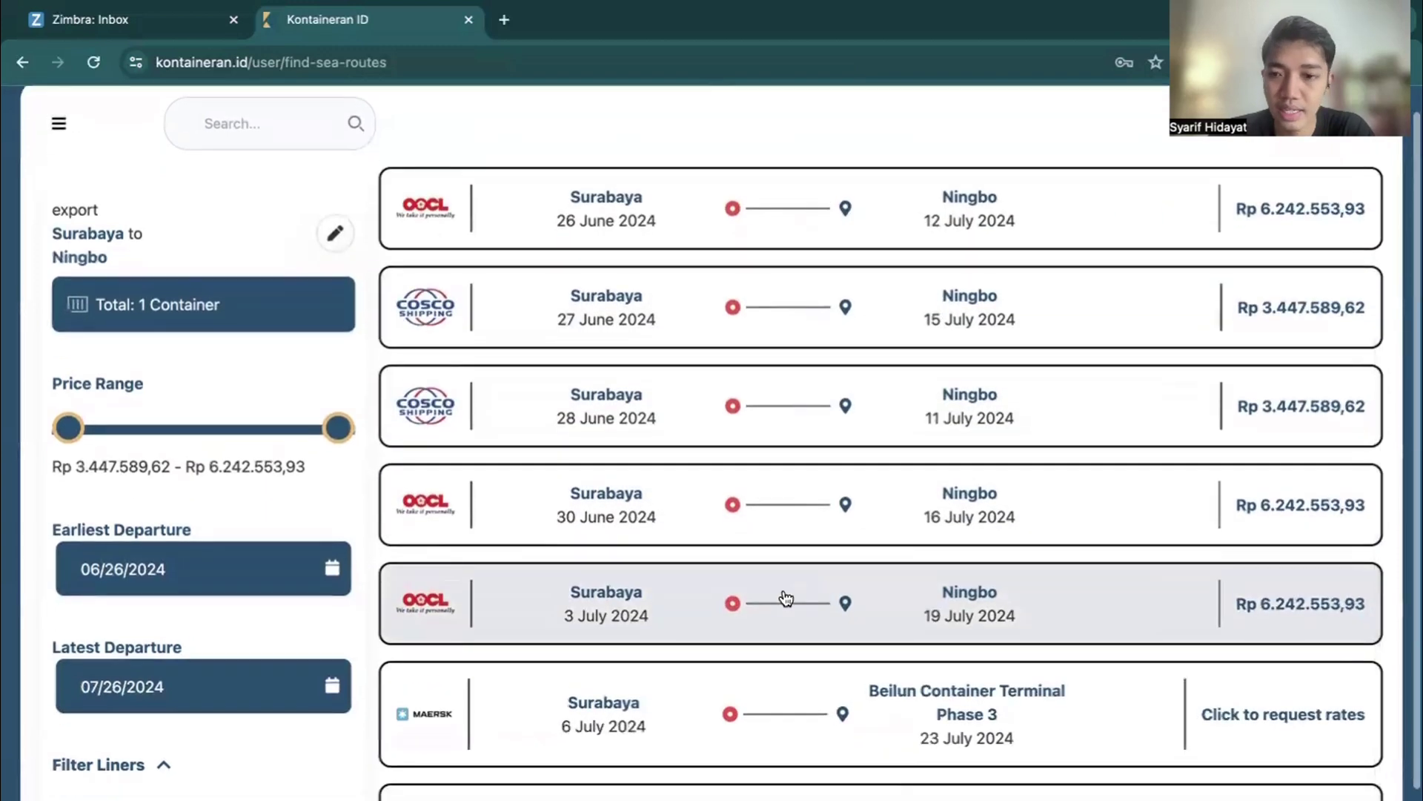
{"action": "scroll", "coordinate": [786, 597], "scroll_direction": "down", "scroll_amount": 2}
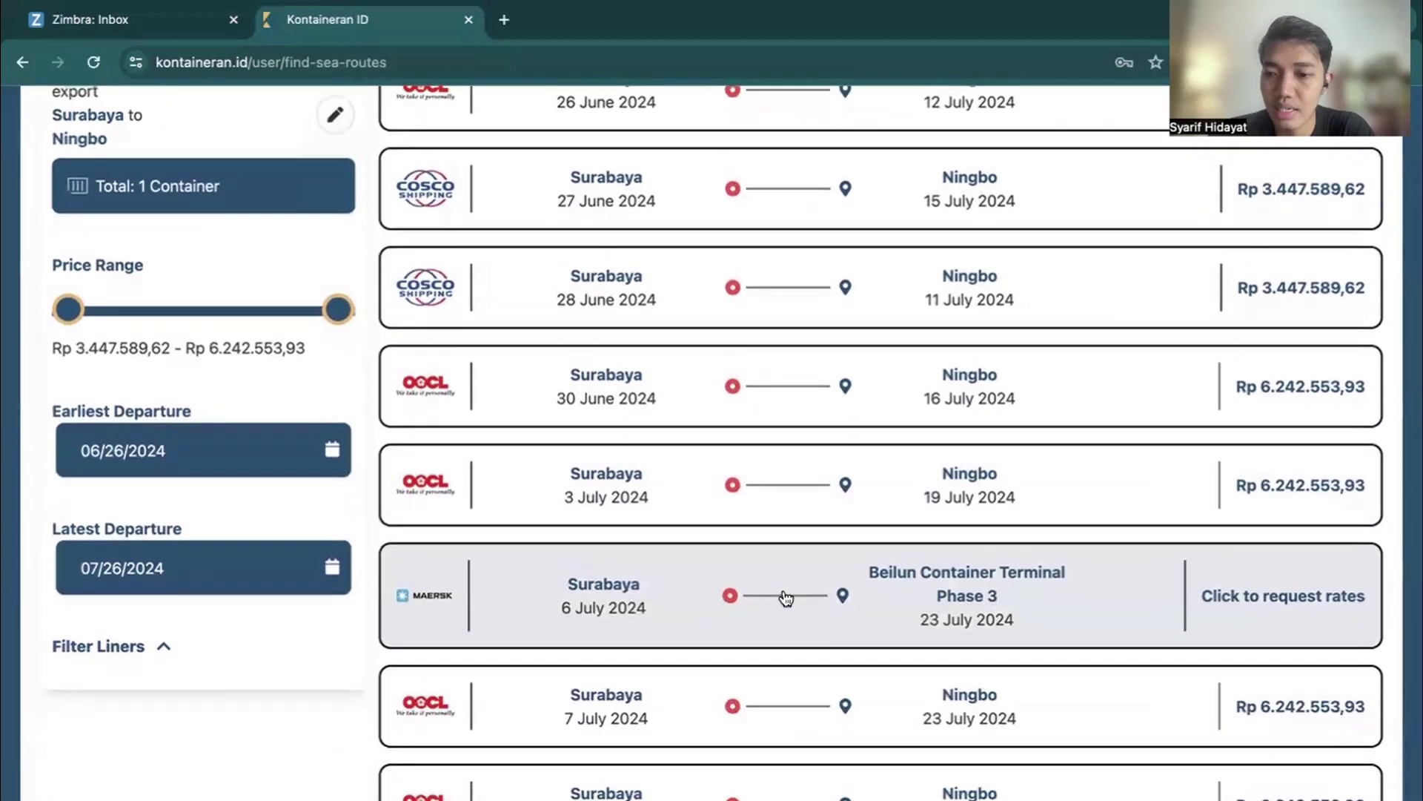
{"action": "scroll", "coordinate": [786, 597], "scroll_direction": "up", "scroll_amount": 5}
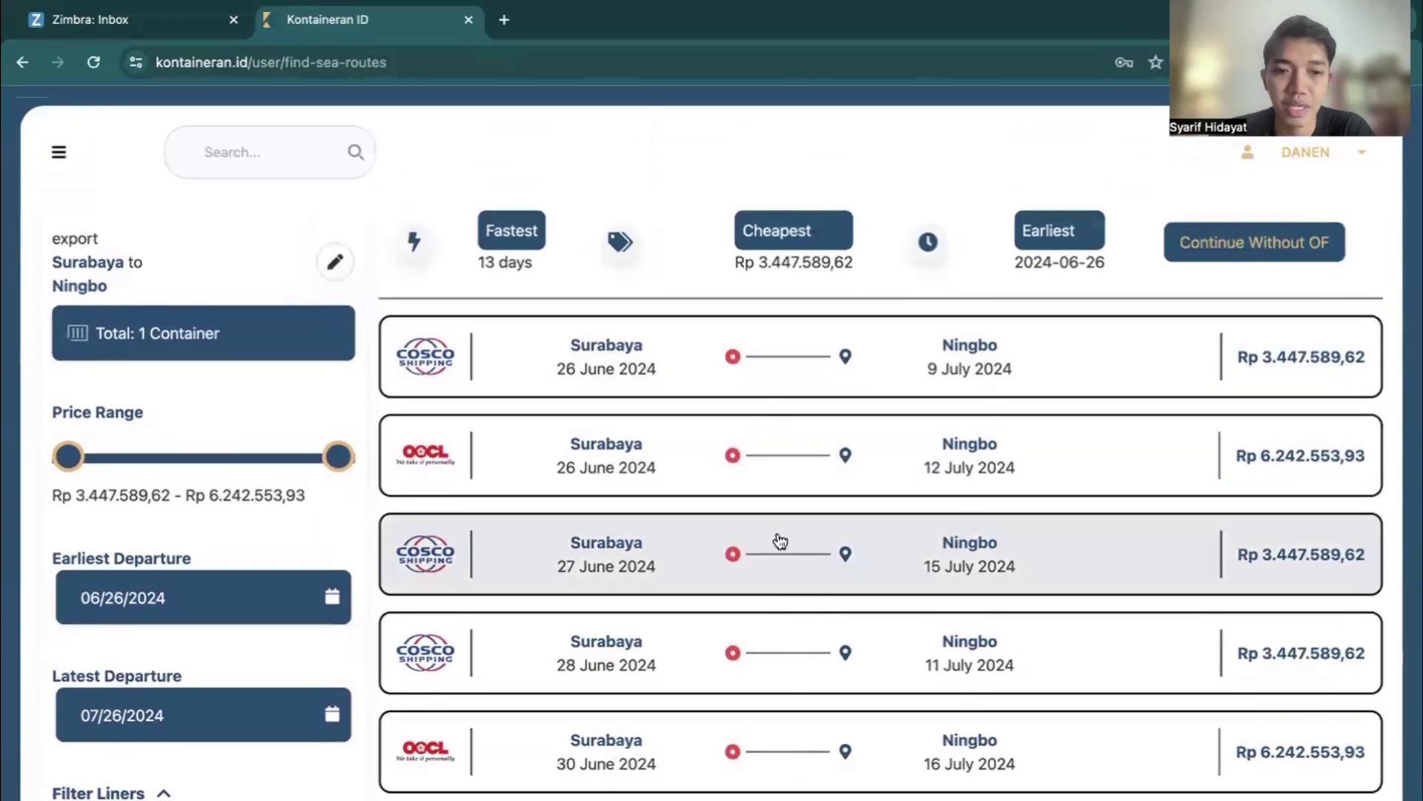
{"action": "scroll", "coordinate": [718, 533], "scroll_direction": "down", "scroll_amount": 3}
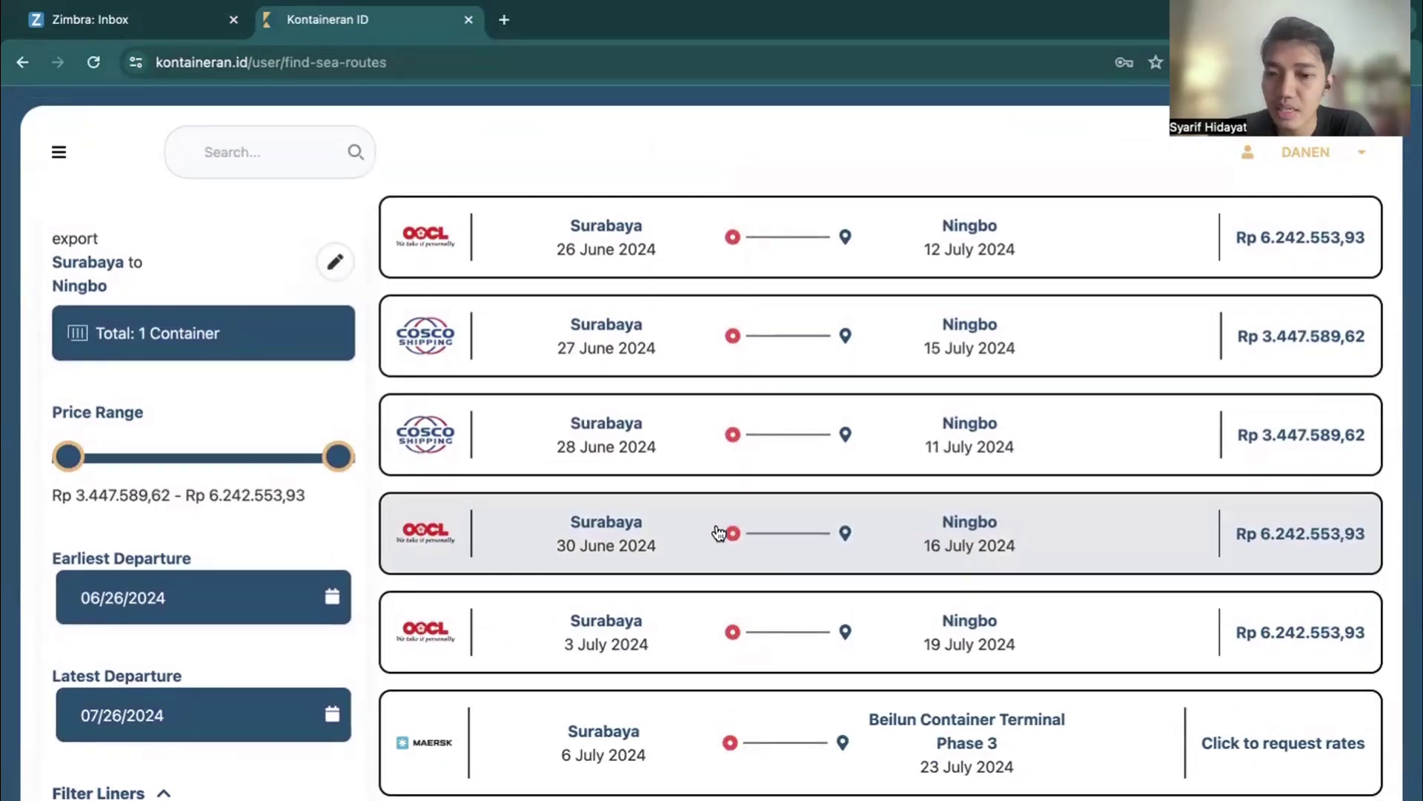
{"action": "scroll", "coordinate": [727, 382], "scroll_direction": "up", "scroll_amount": 3}
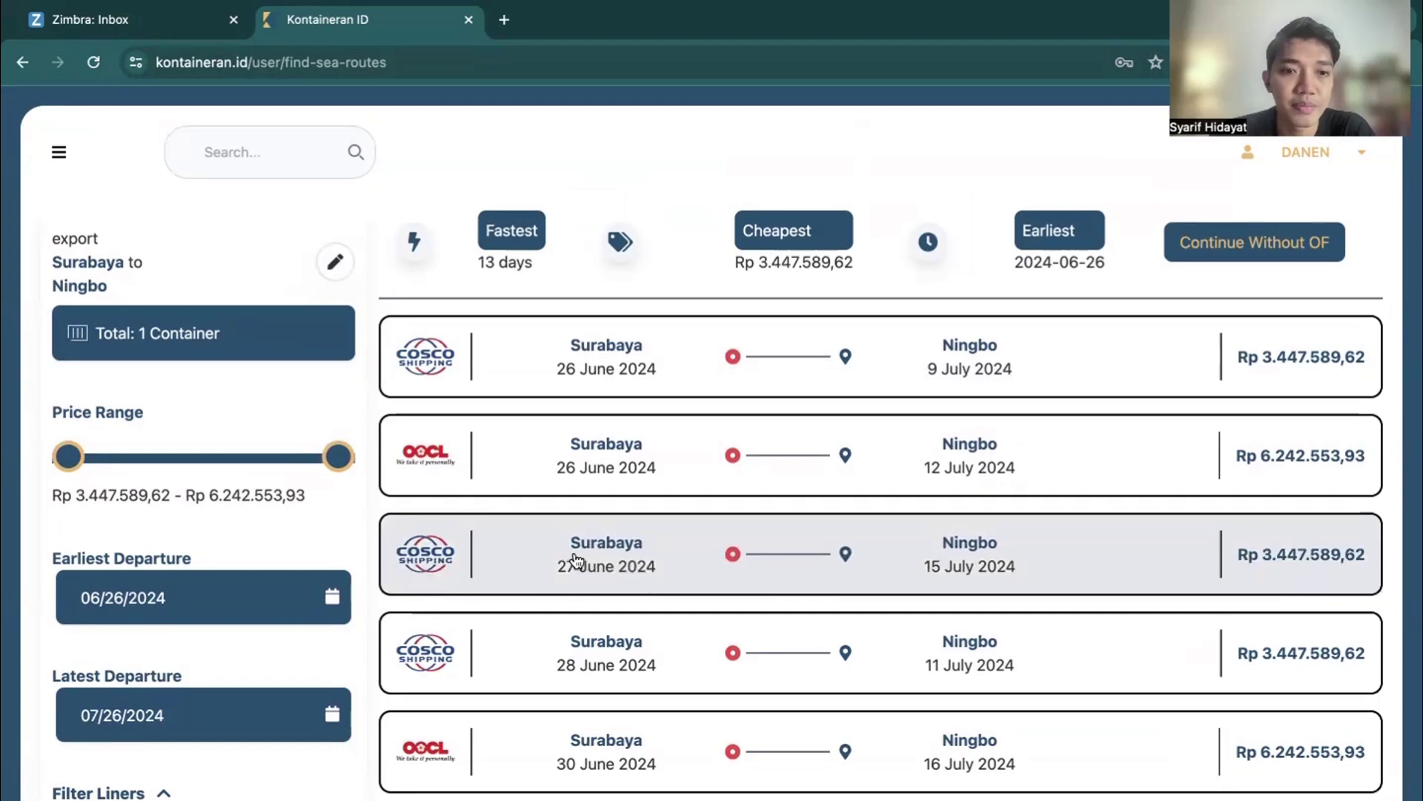
- Change the search destination to Sydney and find the sea rates from Surabaya
{"action": "left_click", "coordinate": [337, 261]}
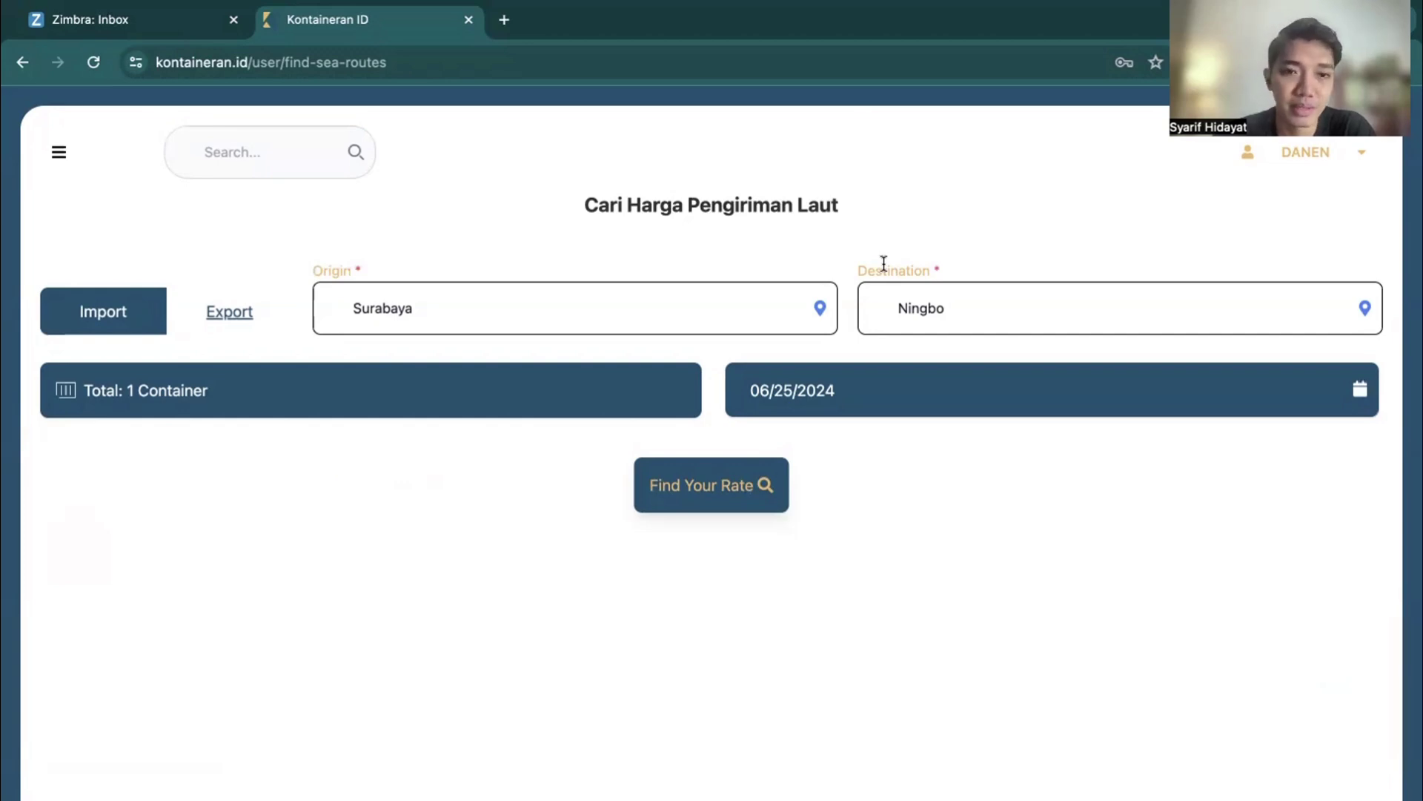
{"action": "left_click", "coordinate": [1009, 295]}
{"action": "double_click", "coordinate": [1010, 295]}
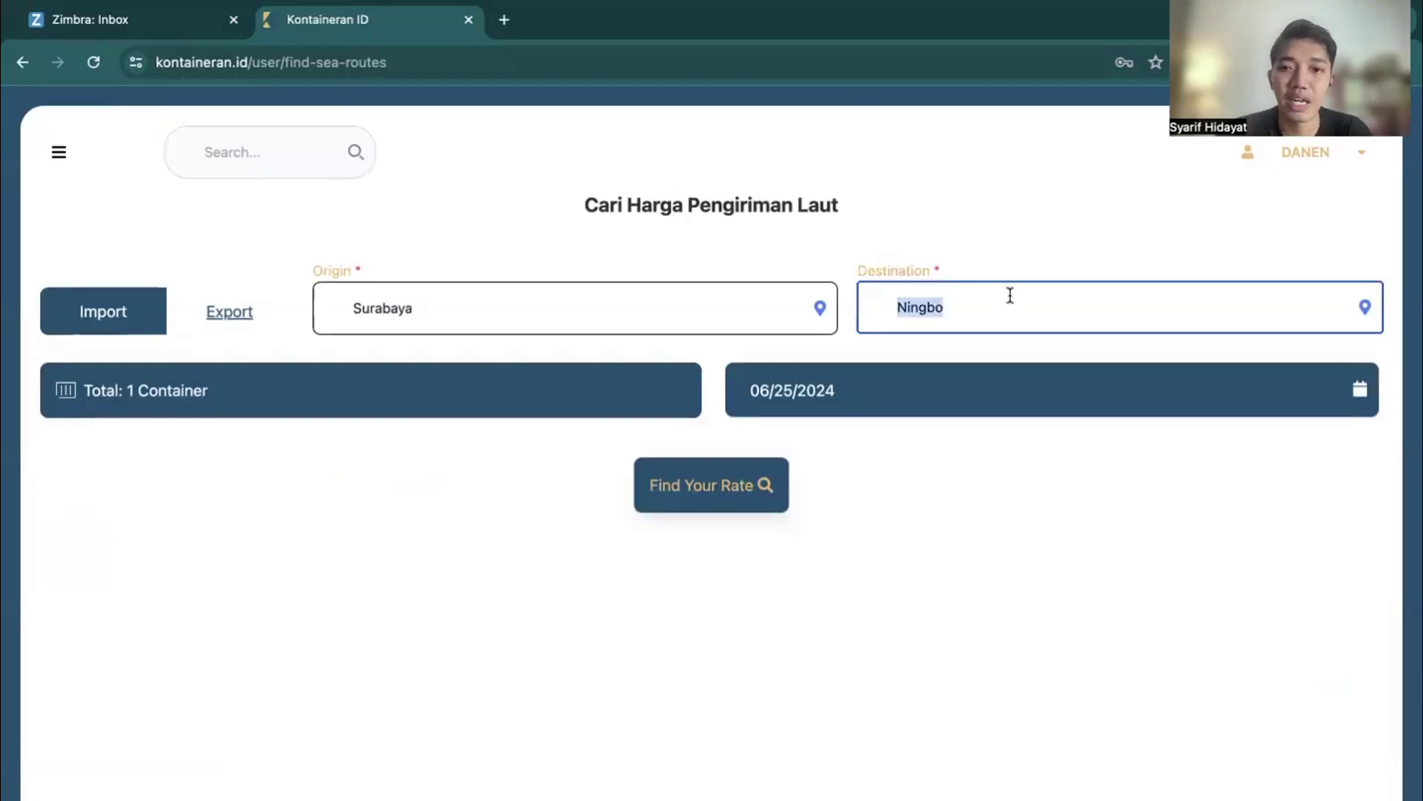
{"action": "type", "text": "sydney"}
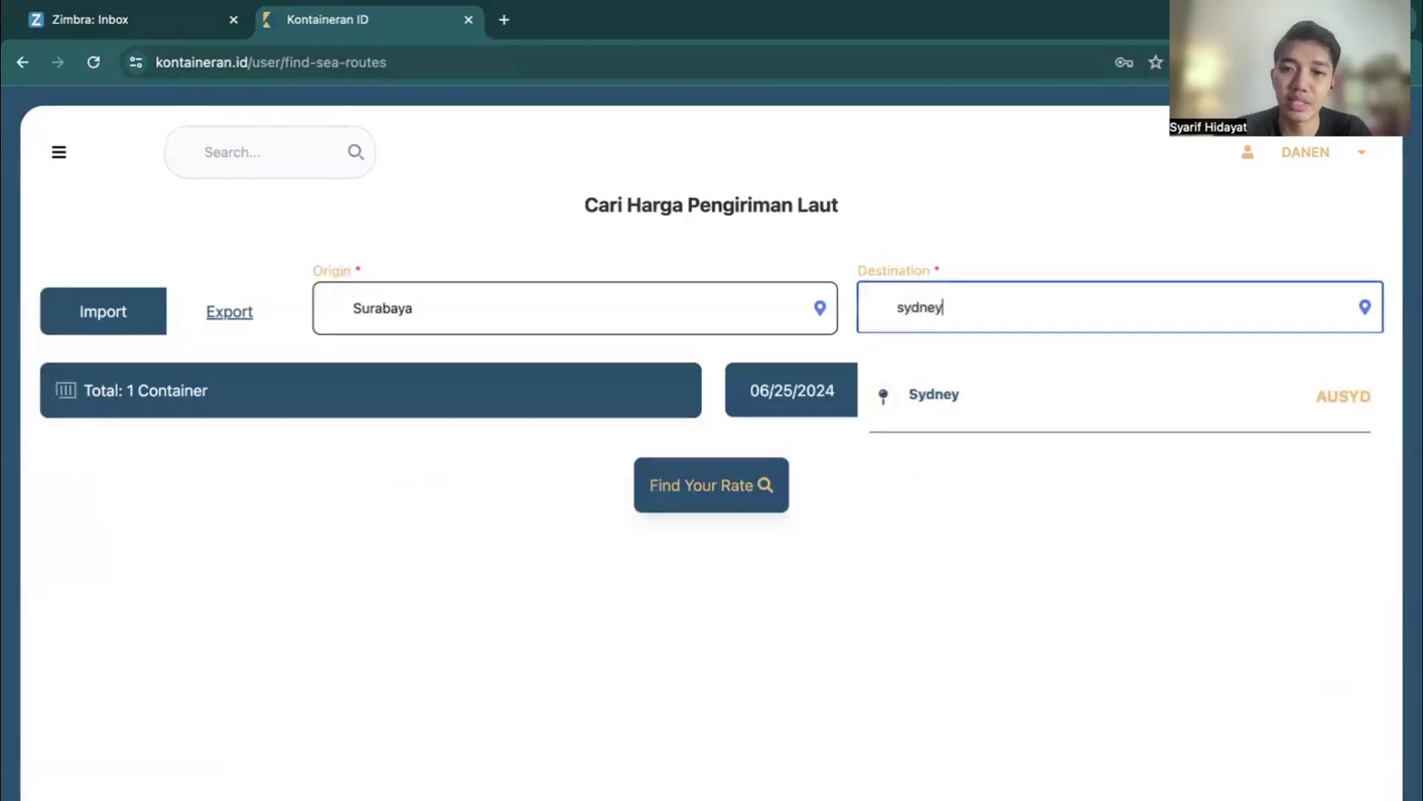
{"action": "left_click", "coordinate": [1029, 412]}
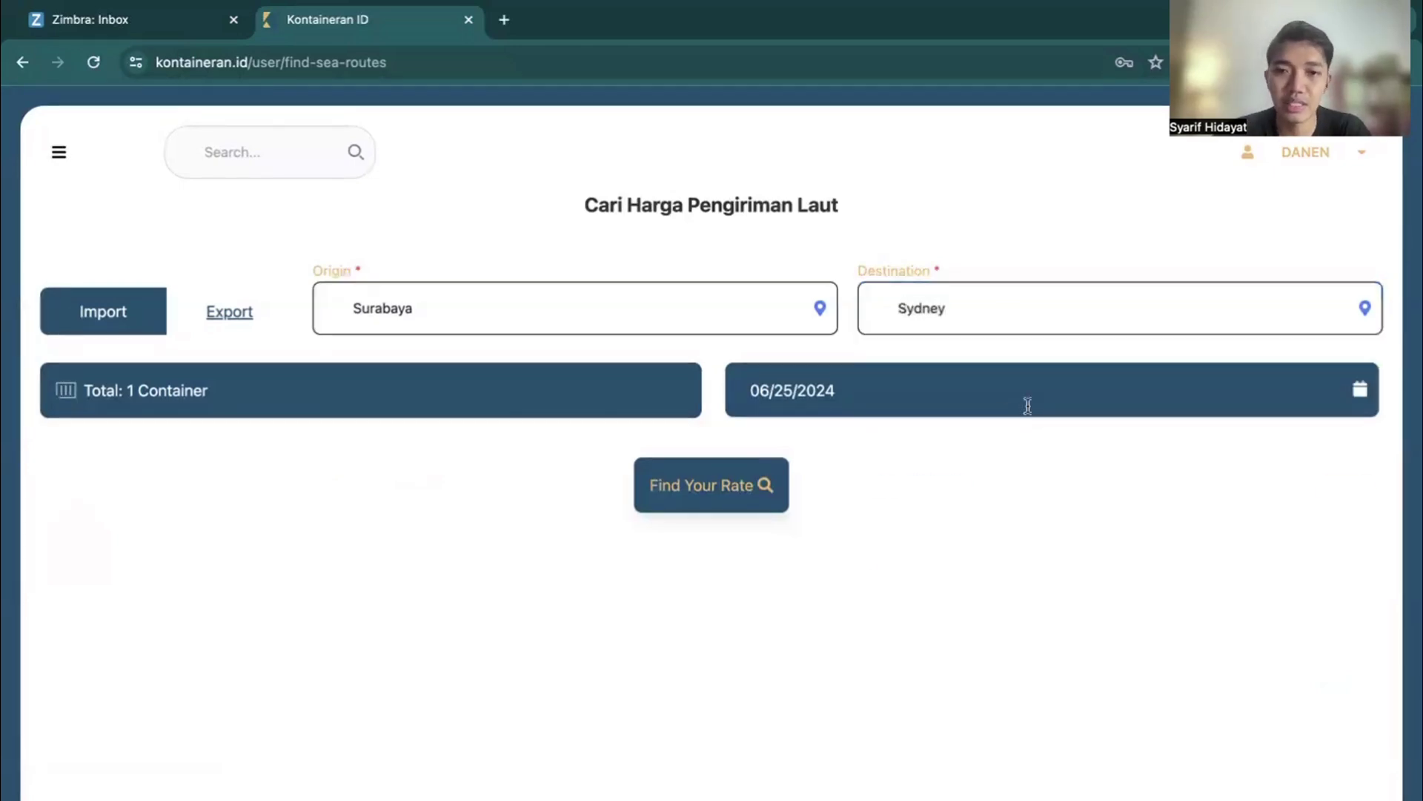
{"action": "left_click", "coordinate": [739, 483]}
{"action": "left_click", "coordinate": [792, 582]}
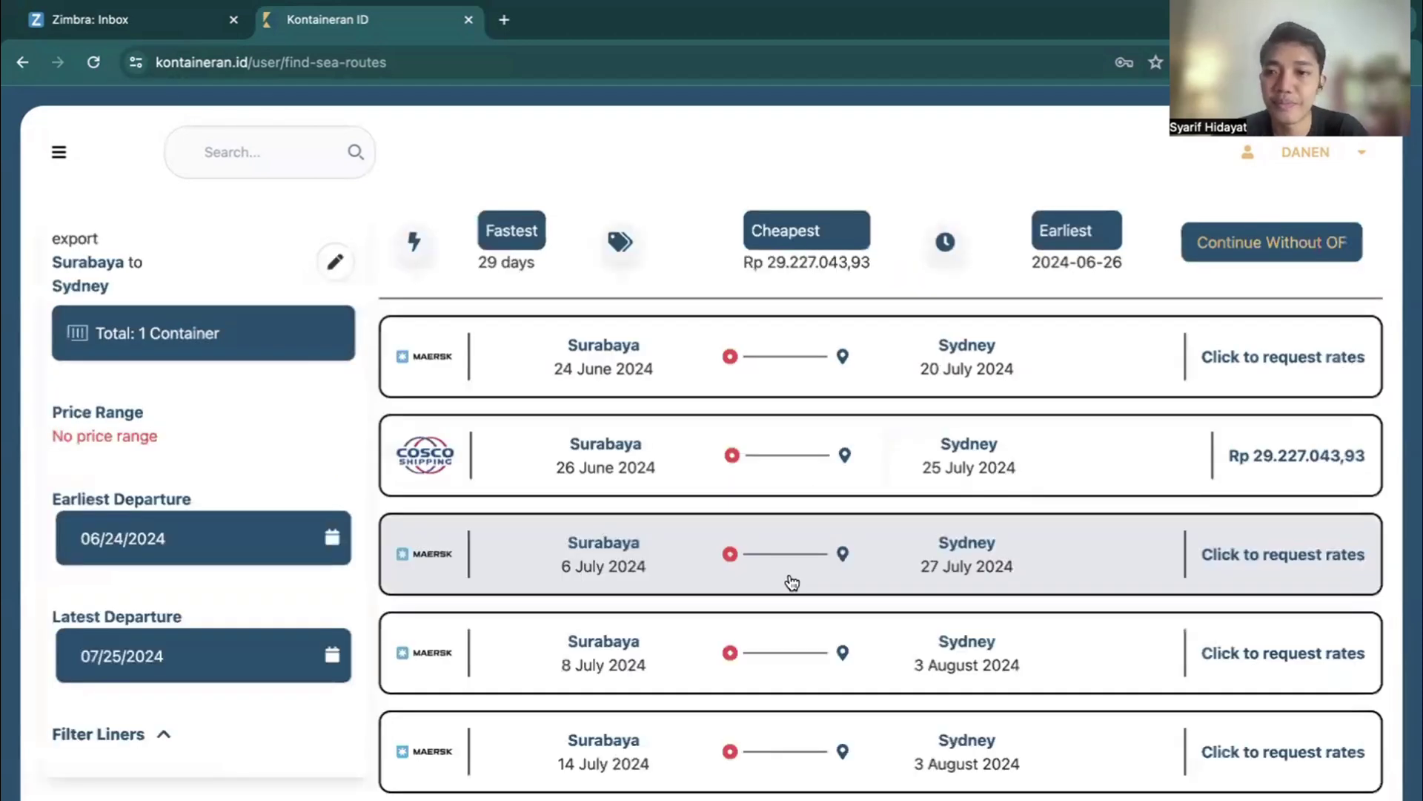
- Change the search origin to Jakarta and find the sea rates to Sydney
{"action": "scroll", "coordinate": [791, 582], "scroll_direction": "down", "scroll_amount": 2}
{"action": "scroll", "coordinate": [791, 583], "scroll_direction": "up", "scroll_amount": 2}
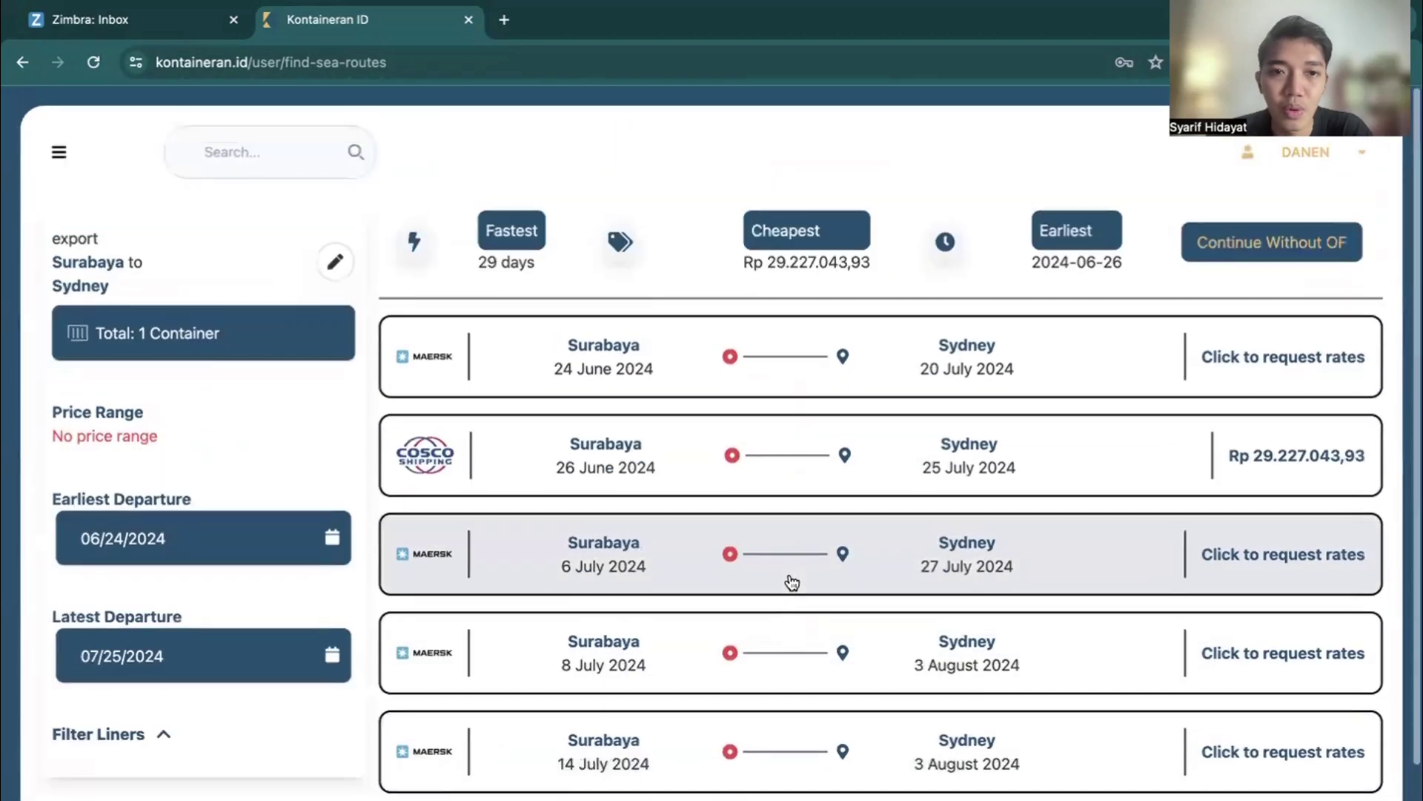
{"action": "left_click", "coordinate": [336, 261]}
{"action": "left_click", "coordinate": [617, 310]}
{"action": "double_click", "coordinate": [617, 310]}
{"action": "type", "text": "jakarta"}
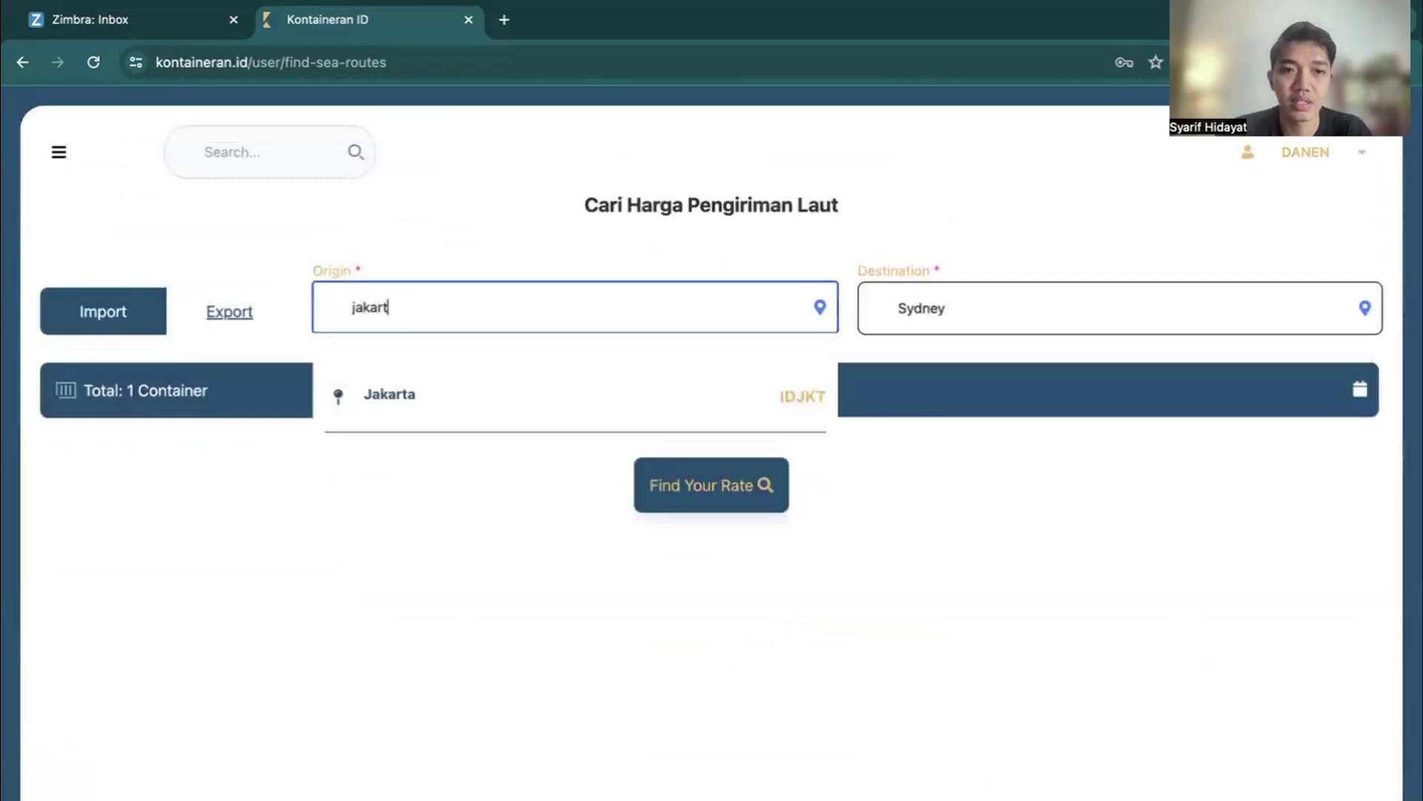
{"action": "left_click", "coordinate": [559, 417]}
{"action": "left_click", "coordinate": [667, 486]}
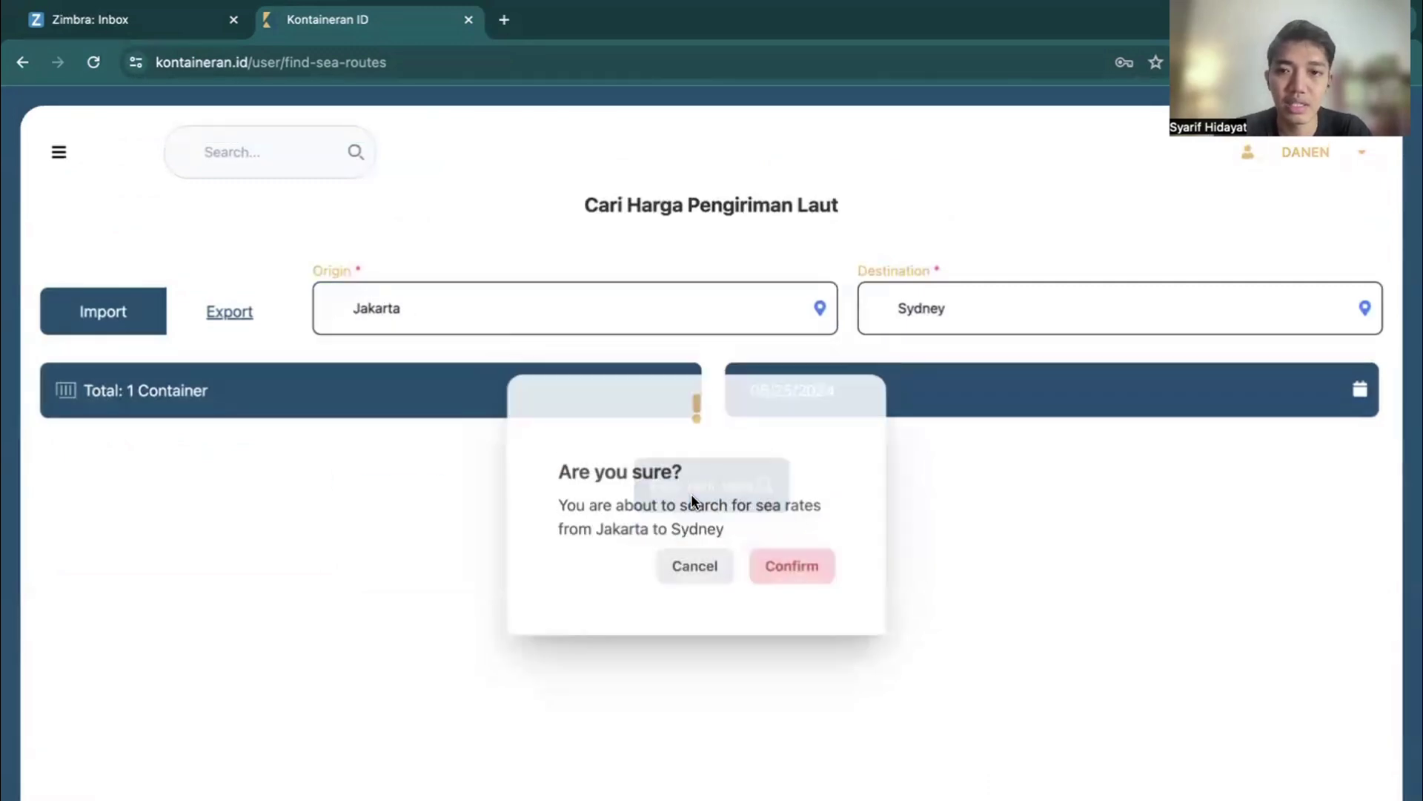
{"action": "left_click", "coordinate": [806, 586]}
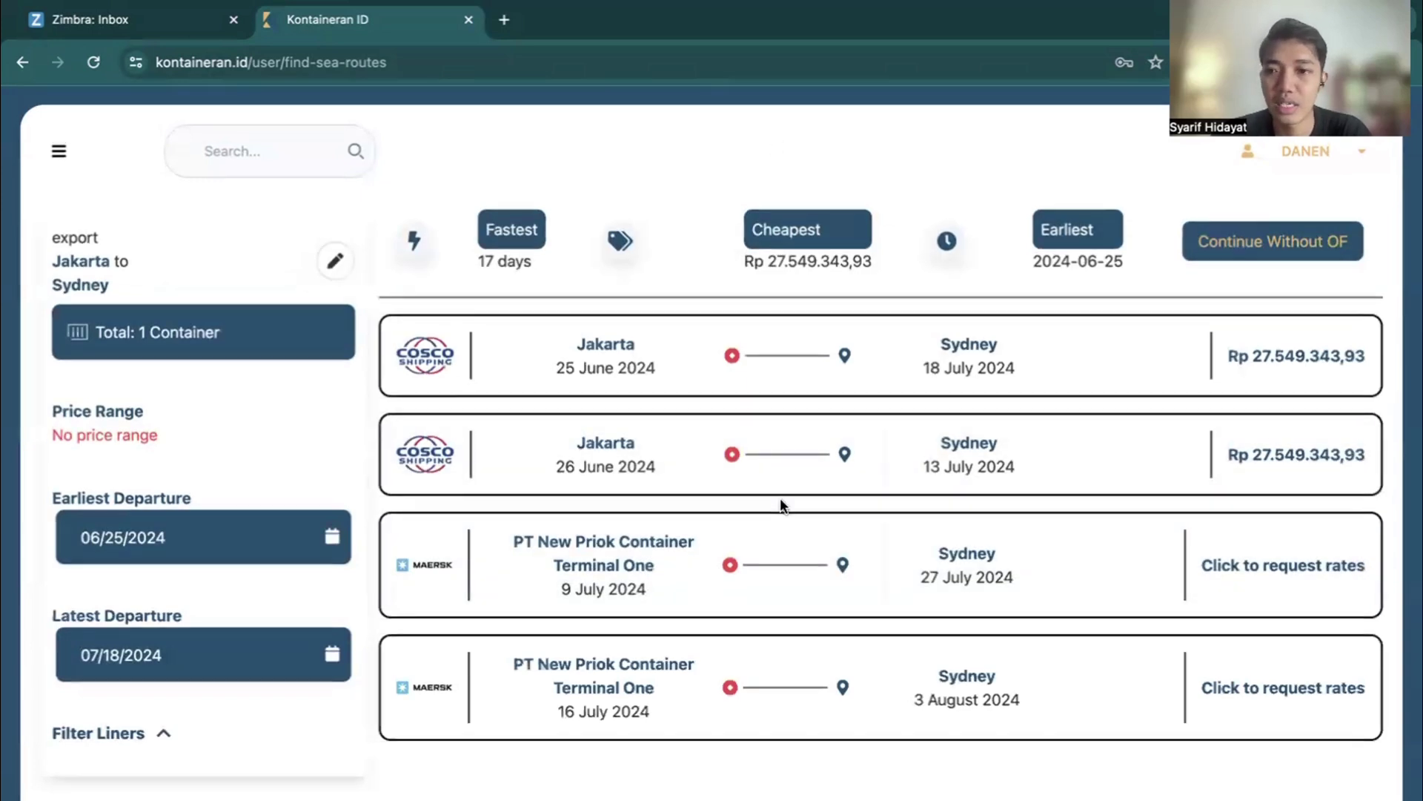
{"action": "scroll", "coordinate": [782, 498], "scroll_direction": "down", "scroll_amount": 1}
{"action": "scroll", "coordinate": [784, 508], "scroll_direction": "up", "scroll_amount": 1}
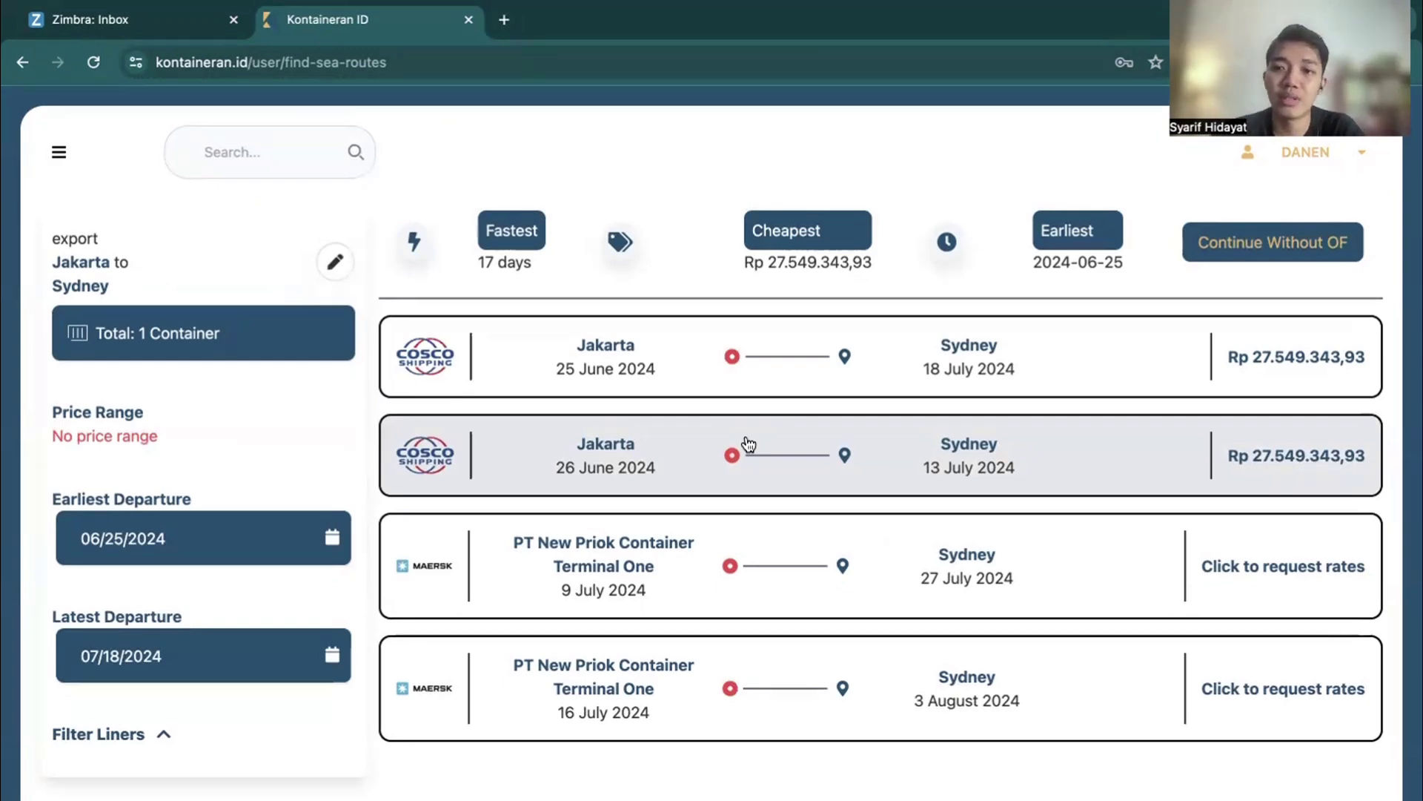
- Switch the search origin back to Surabaya and find the sea rates to Sydney again
{"action": "left_click", "coordinate": [335, 261]}
{"action": "left_click", "coordinate": [417, 303]}
{"action": "double_click", "coordinate": [417, 303]}
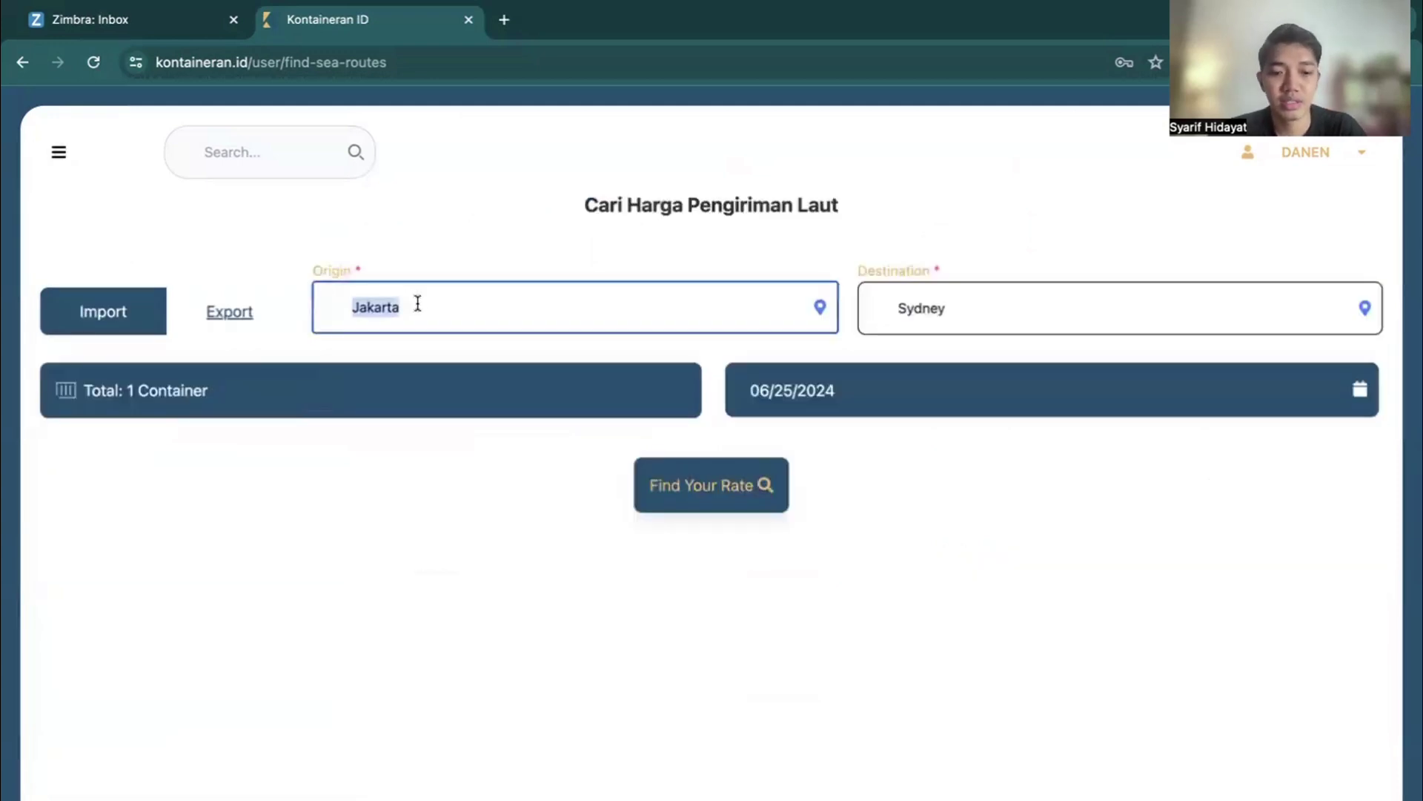
{"action": "type", "text": "surabaya"}
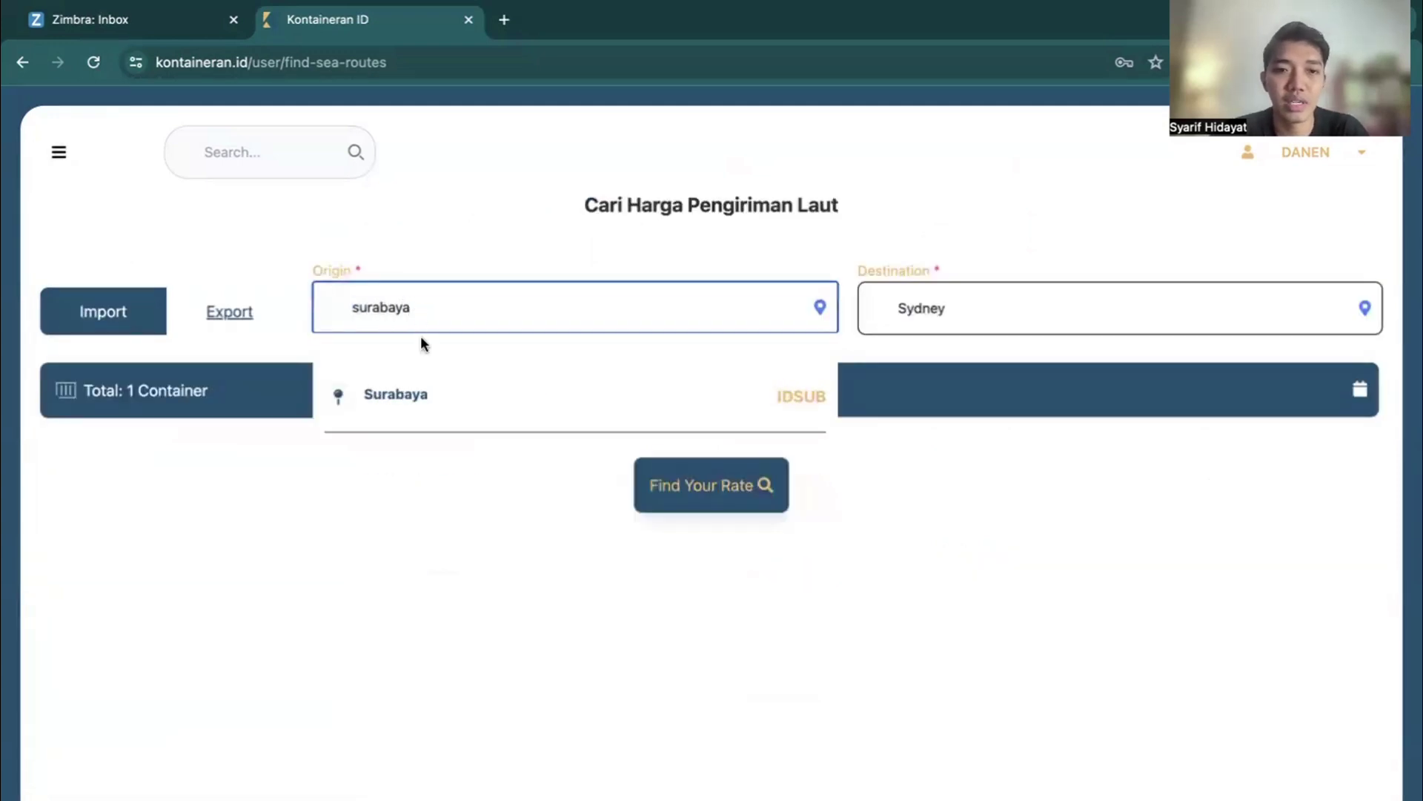
{"action": "left_click", "coordinate": [412, 396]}
{"action": "left_click", "coordinate": [652, 485]}
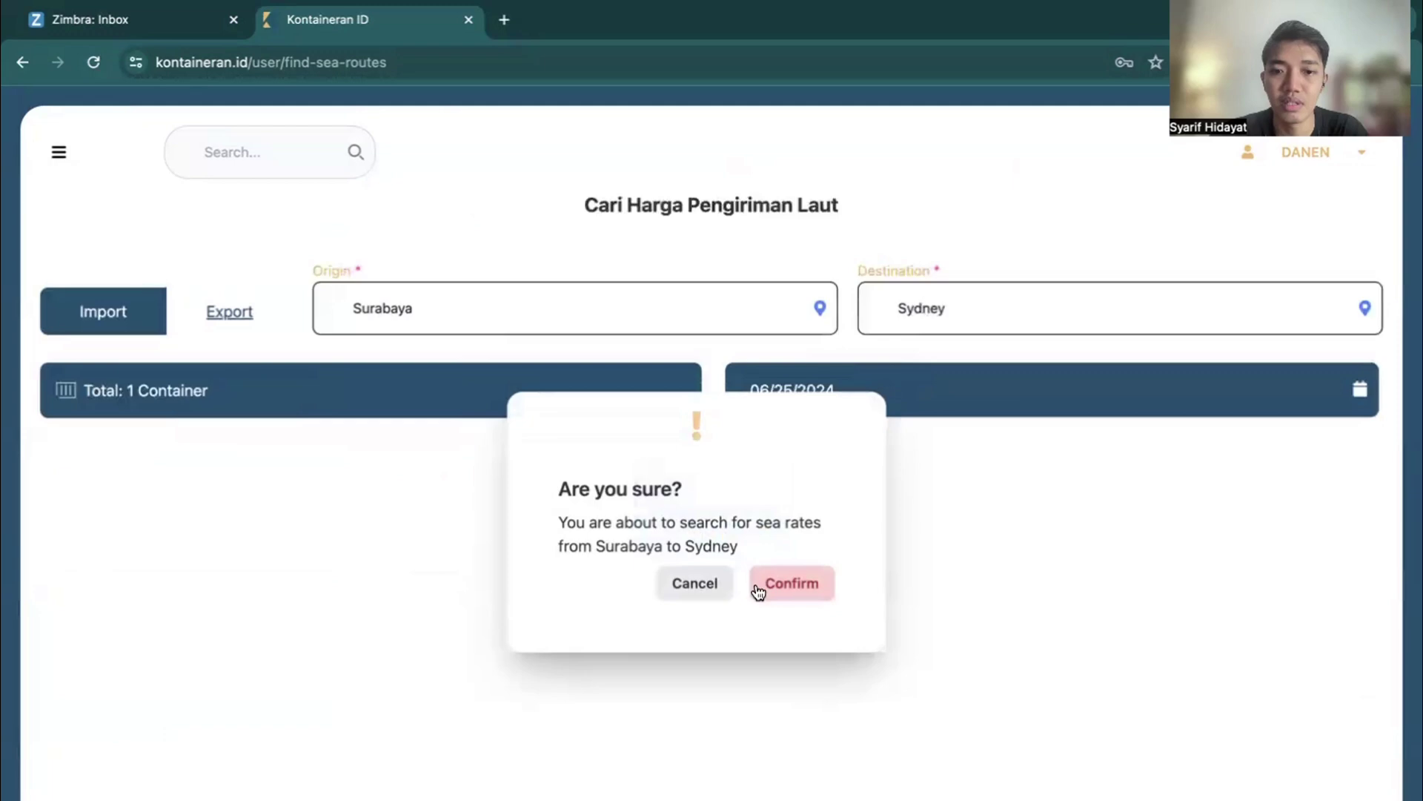
{"action": "left_click", "coordinate": [756, 586]}
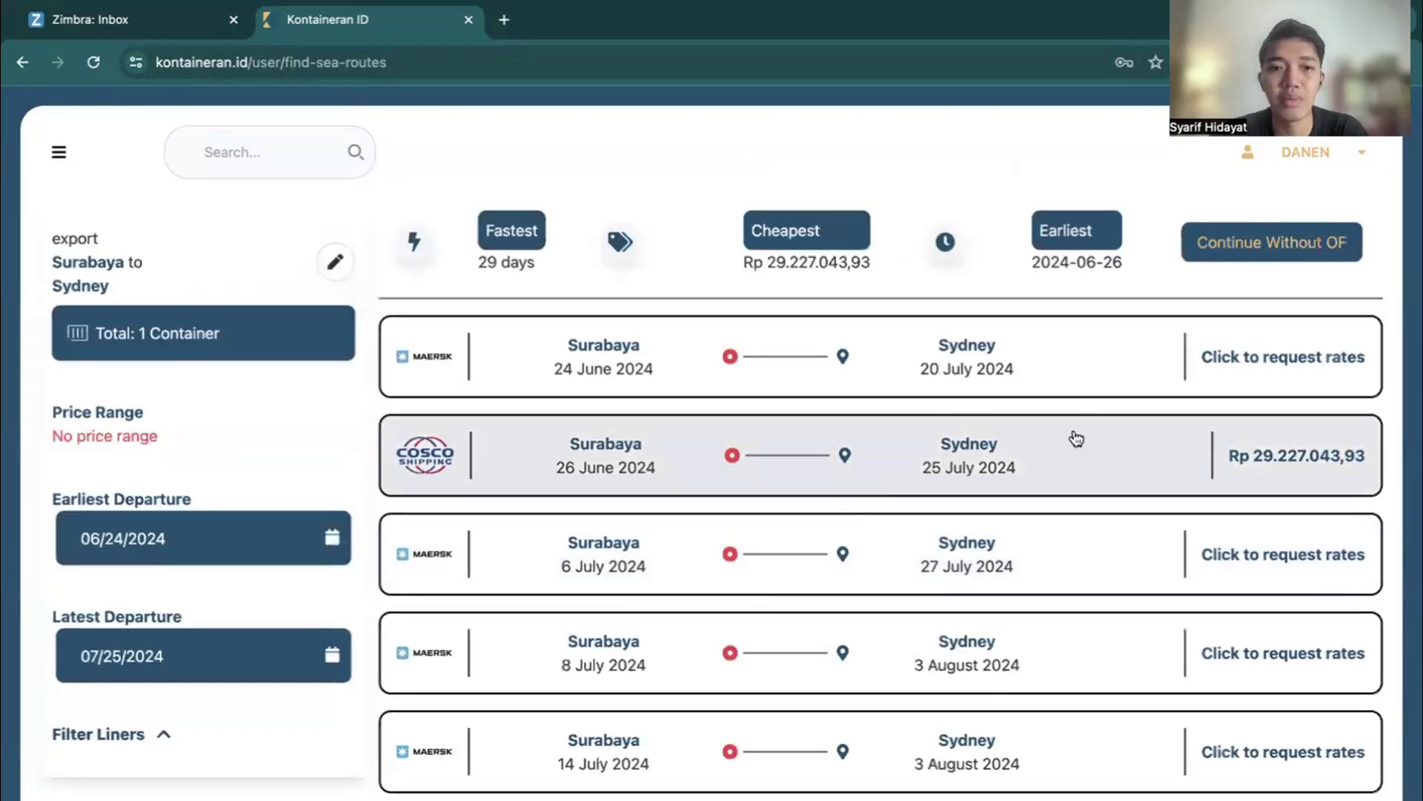
{"action": "scroll", "coordinate": [883, 478], "scroll_direction": "down", "scroll_amount": 3}
{"action": "scroll", "coordinate": [884, 481], "scroll_direction": "up", "scroll_amount": 3}
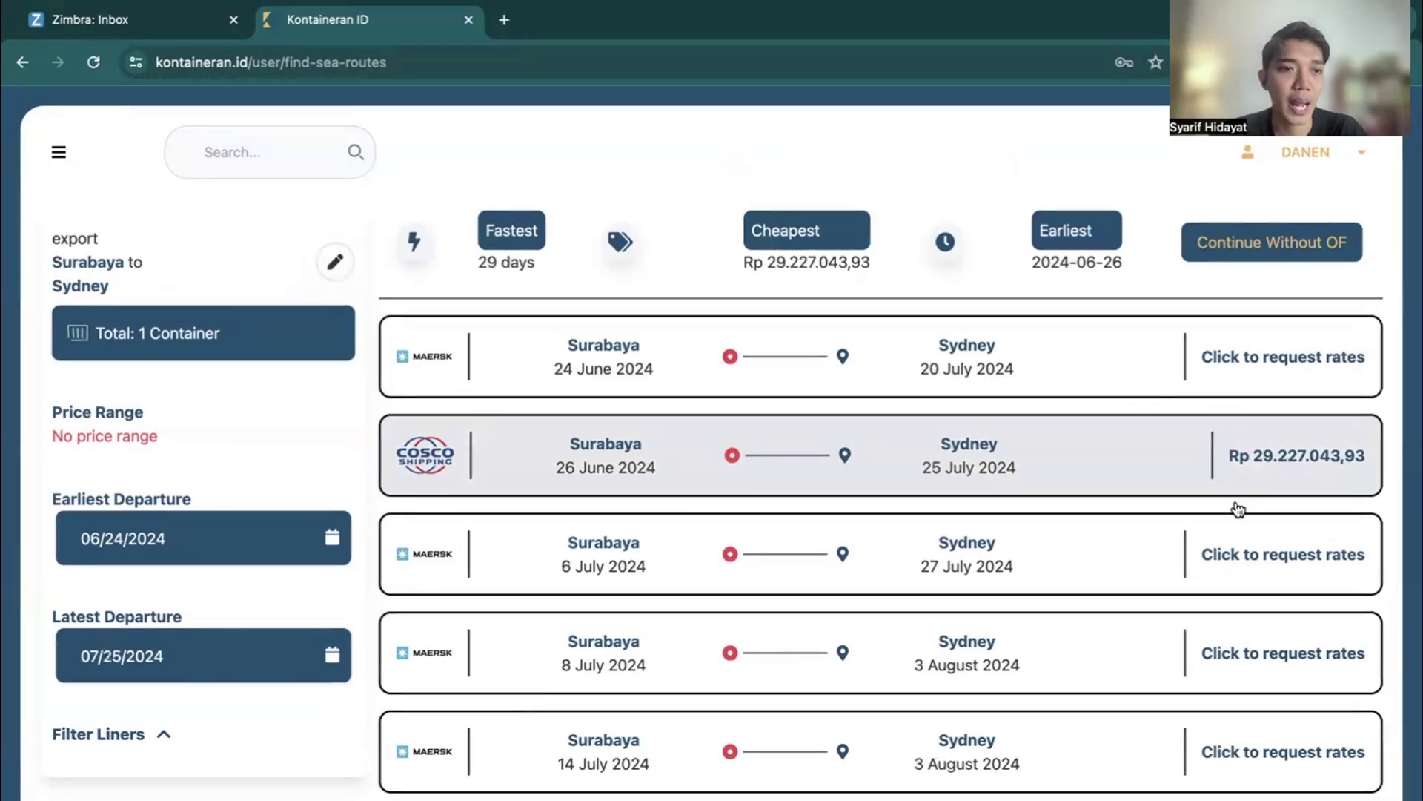
- Change the search destination to Wellington and find the sea rates from Surabaya
{"action": "left_click", "coordinate": [337, 265]}
{"action": "left_click", "coordinate": [1033, 307]}
{"action": "double_click", "coordinate": [1033, 306]}
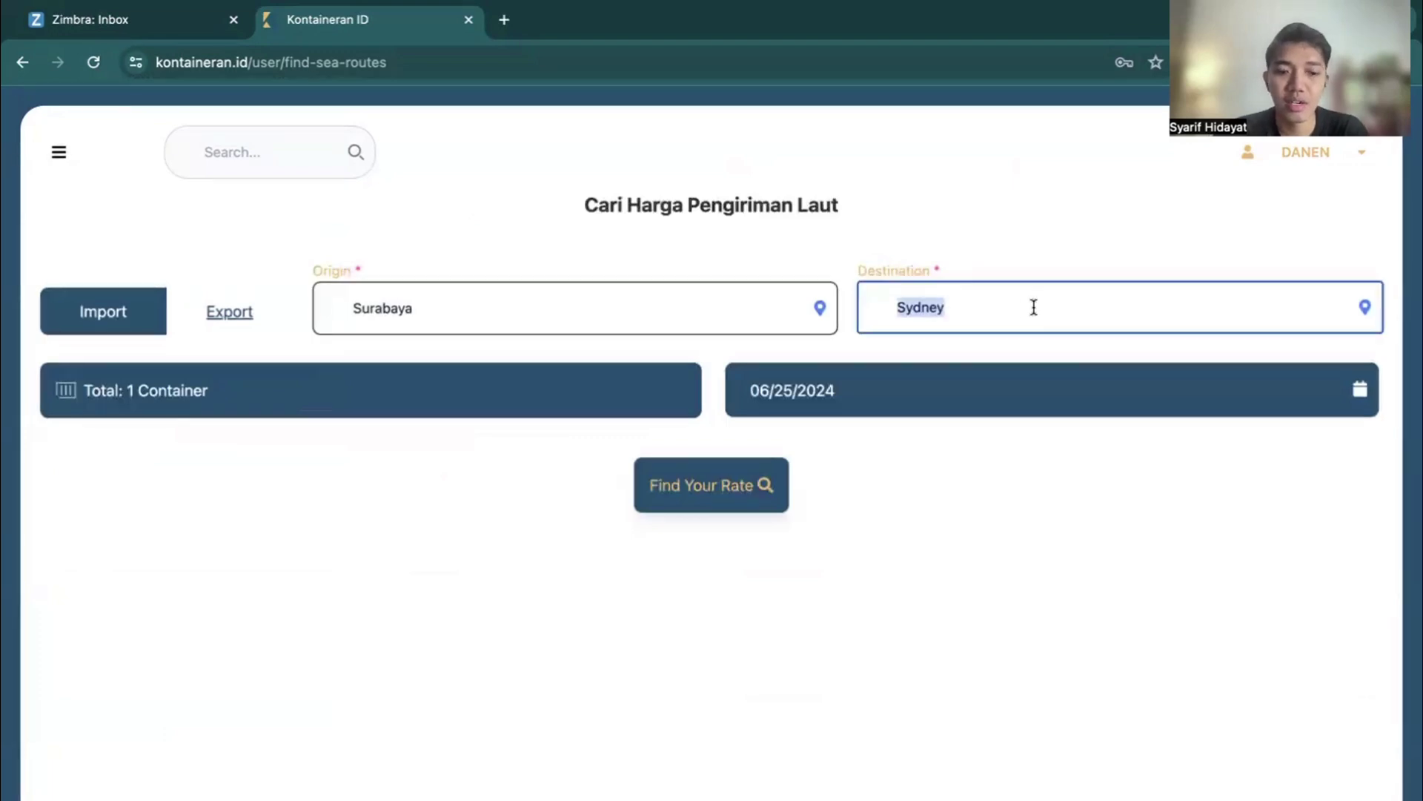
{"action": "type", "text": "william"}
{"action": "key", "text": "BackSpace"}
{"action": "key", "text": "BackSpace"}
{"action": "key", "text": "BackSpace"}
{"action": "key", "text": "BackSpace"}
{"action": "key", "text": "BackSpace"}
{"action": "key", "text": "BackSpace"}
{"action": "type", "text": "elling"}
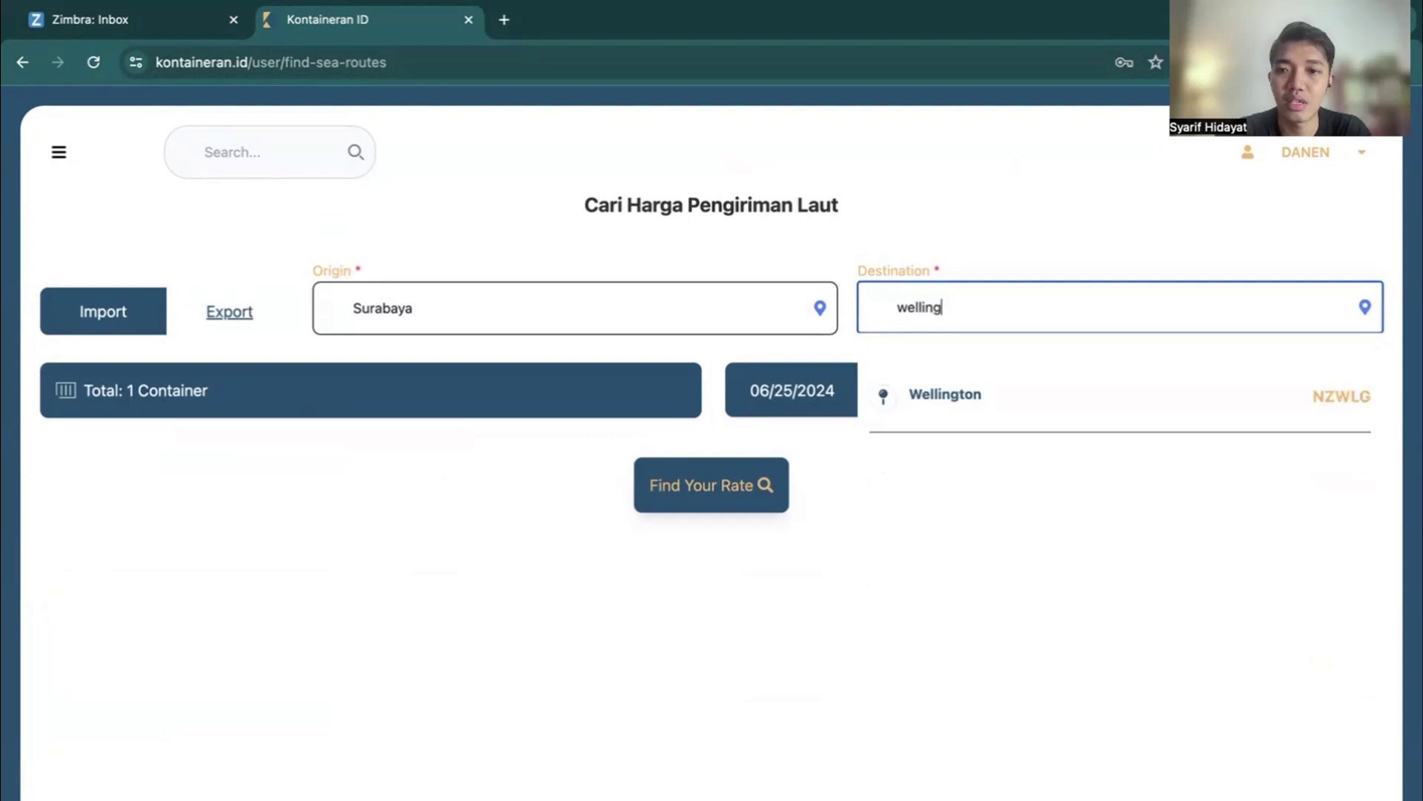
{"action": "left_click", "coordinate": [1065, 400]}
{"action": "left_click", "coordinate": [712, 491]}
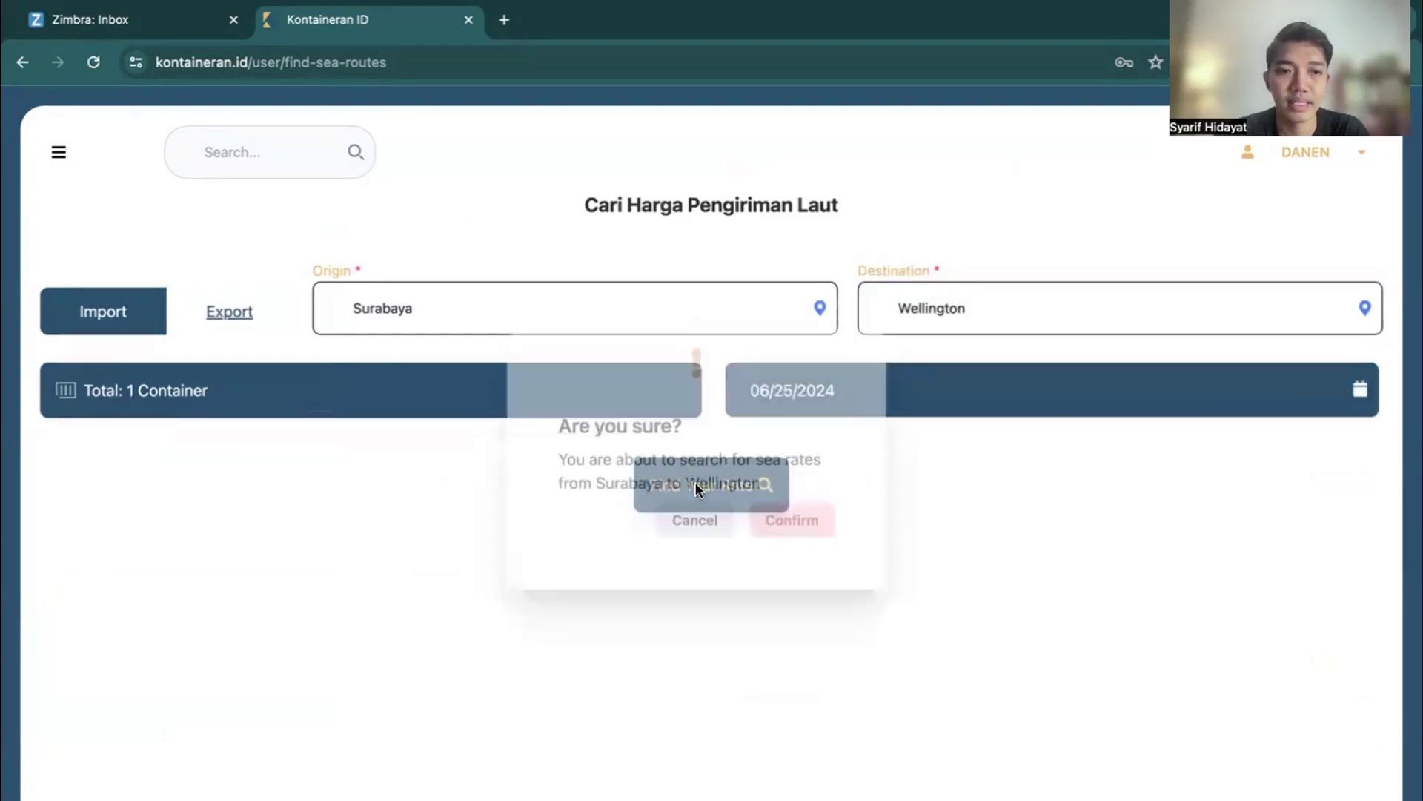
{"action": "left_click", "coordinate": [795, 587]}
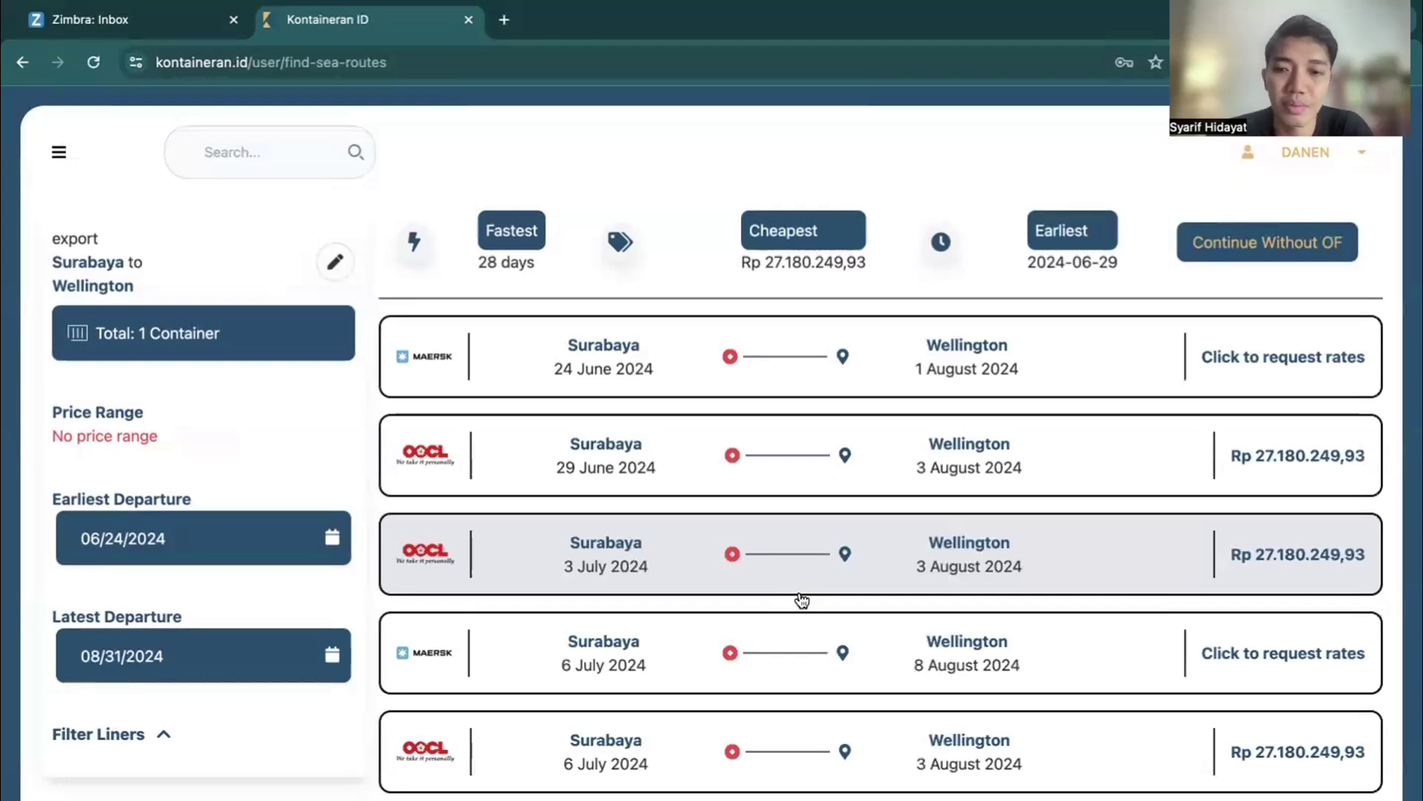
- Browse the Surabaya to Wellington sailings and compare the liners, departure and arrival dates, and prices
{"action": "scroll", "coordinate": [802, 600], "scroll_direction": "down", "scroll_amount": 3}
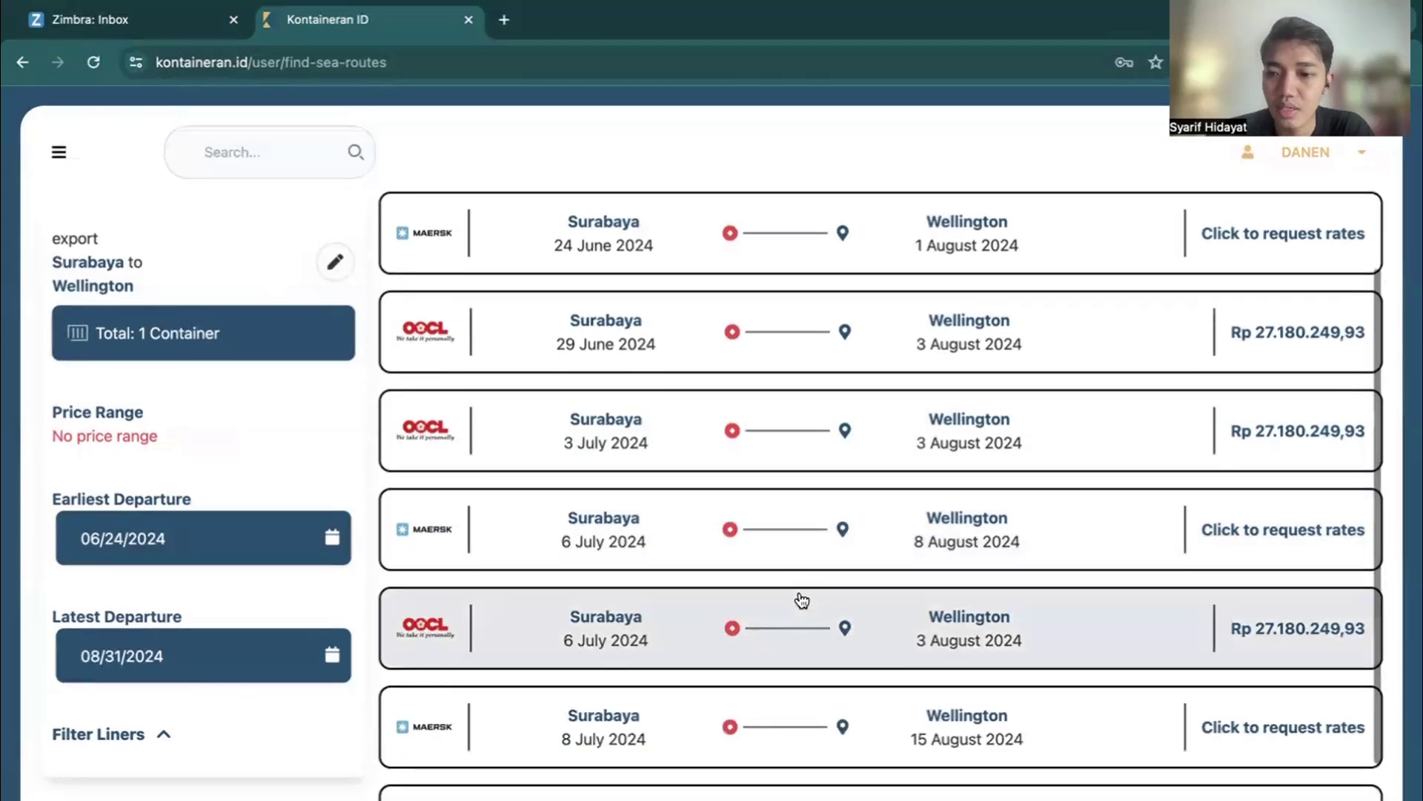
{"action": "scroll", "coordinate": [802, 600], "scroll_direction": "up", "scroll_amount": 1}
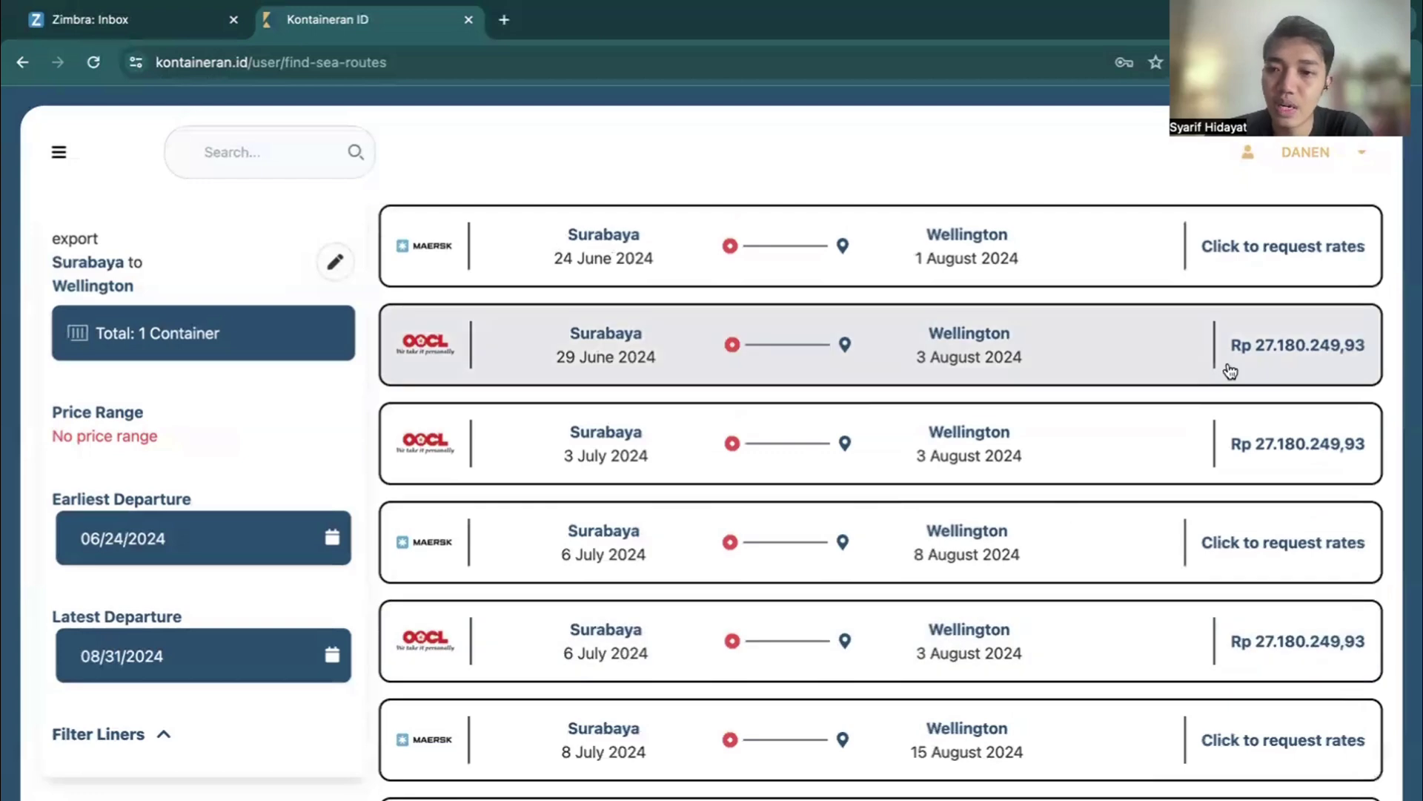
{"action": "scroll", "coordinate": [1332, 432], "scroll_direction": "down", "scroll_amount": 1}
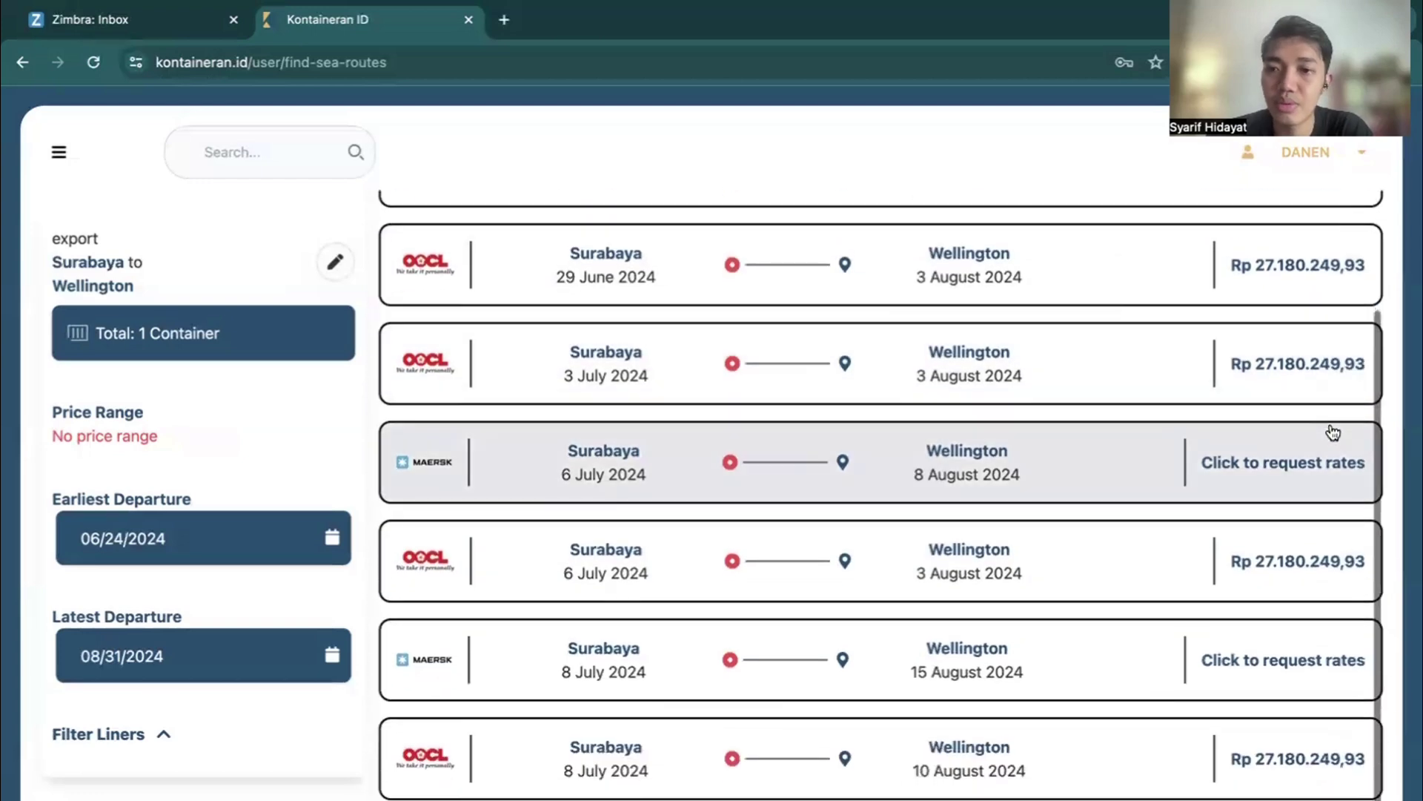
{"action": "scroll", "coordinate": [1332, 432], "scroll_direction": "up", "scroll_amount": 3}
{"action": "scroll", "coordinate": [1332, 433], "scroll_direction": "down", "scroll_amount": 6}
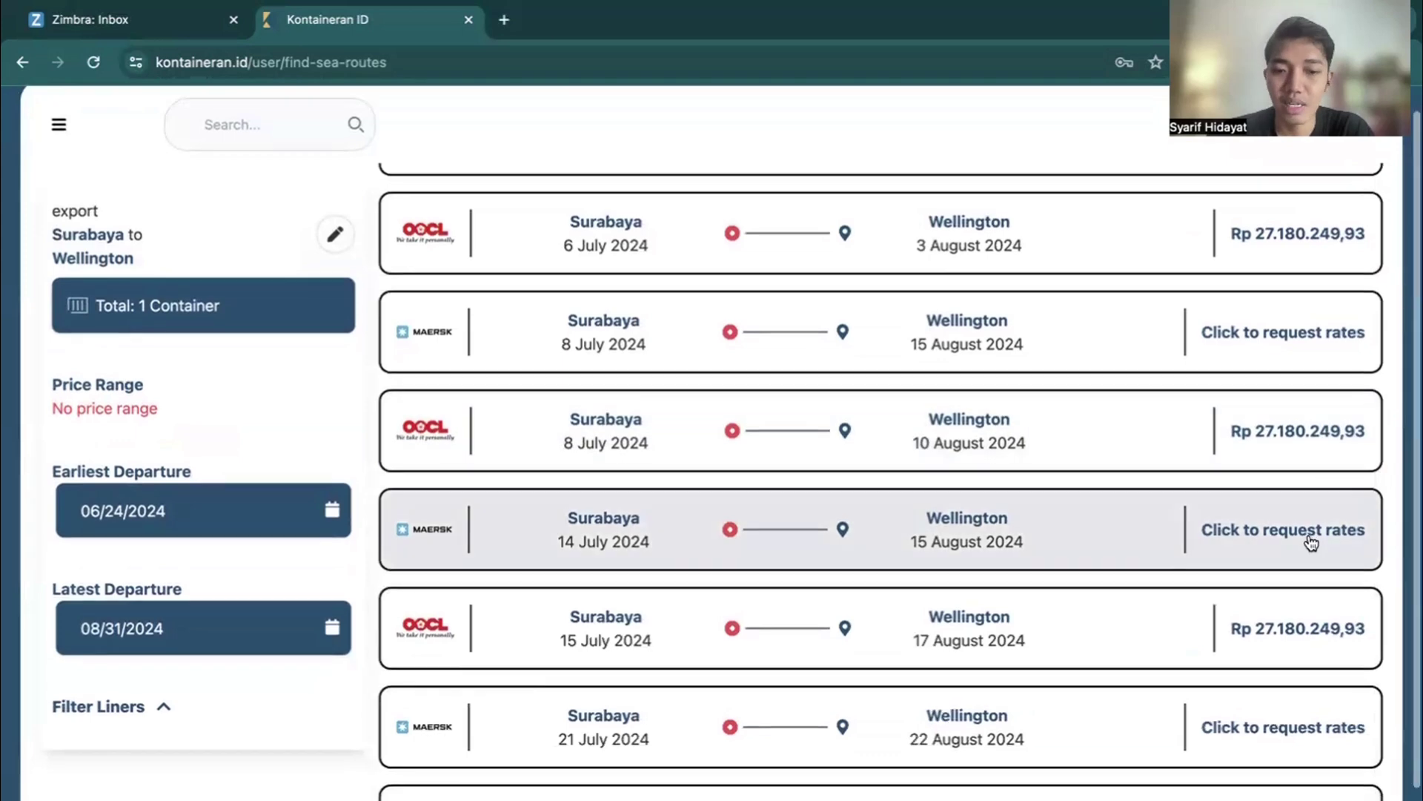
{"action": "scroll", "coordinate": [1309, 539], "scroll_direction": "down", "scroll_amount": 2}
{"action": "scroll", "coordinate": [1310, 542], "scroll_direction": "up", "scroll_amount": 5}
{"action": "scroll", "coordinate": [1310, 542], "scroll_direction": "up", "scroll_amount": 3}
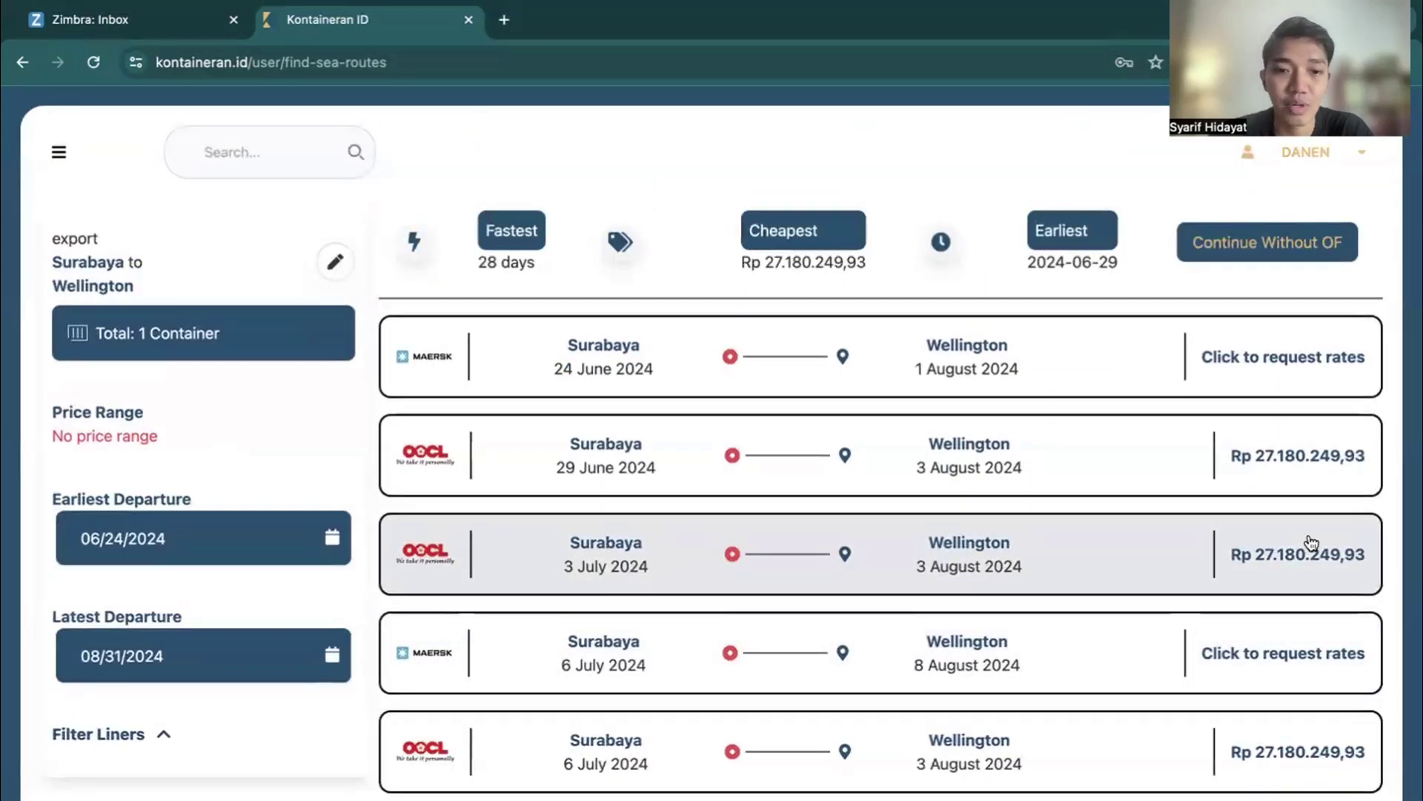
{"action": "scroll", "coordinate": [1311, 542], "scroll_direction": "down", "scroll_amount": 1}
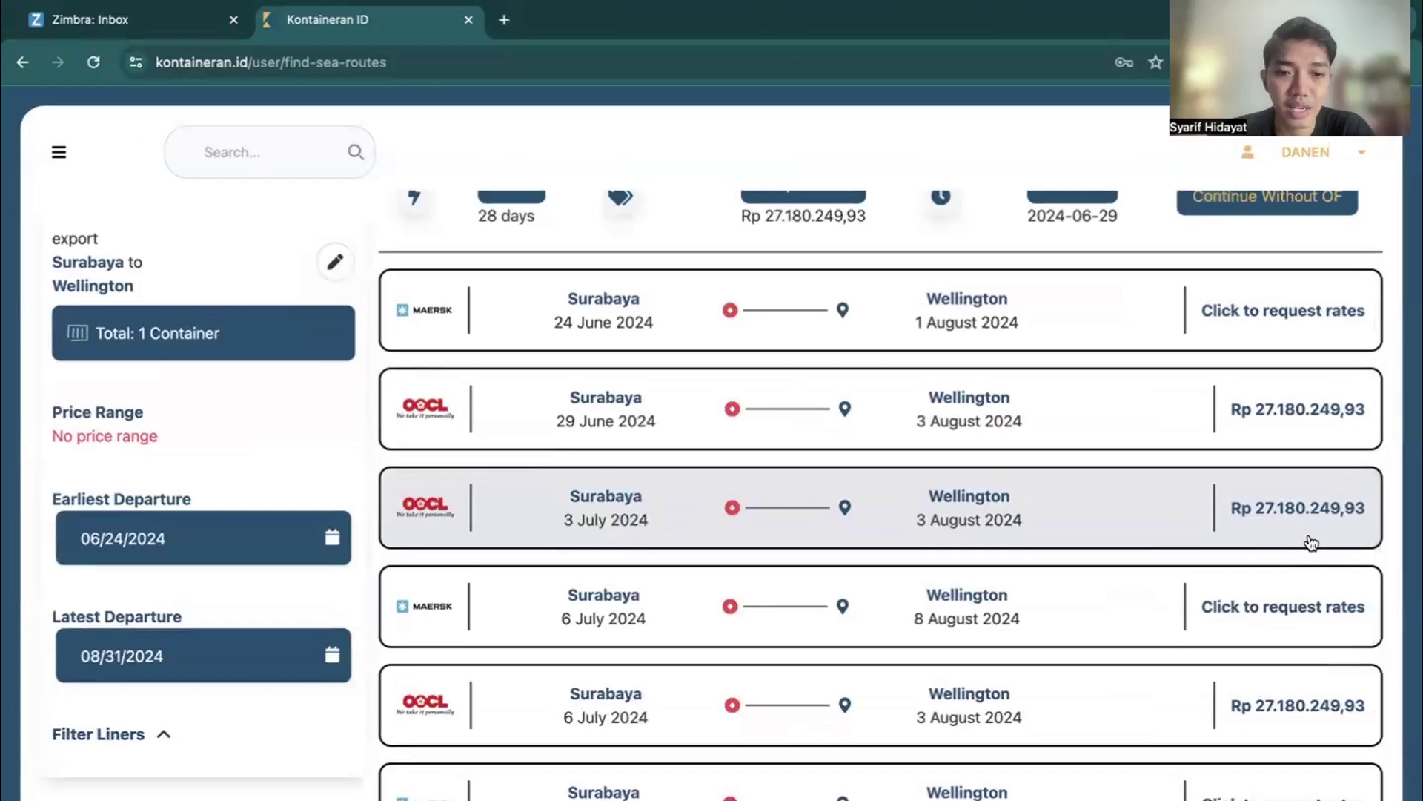
{"action": "scroll", "coordinate": [1310, 543], "scroll_direction": "down", "scroll_amount": 8}
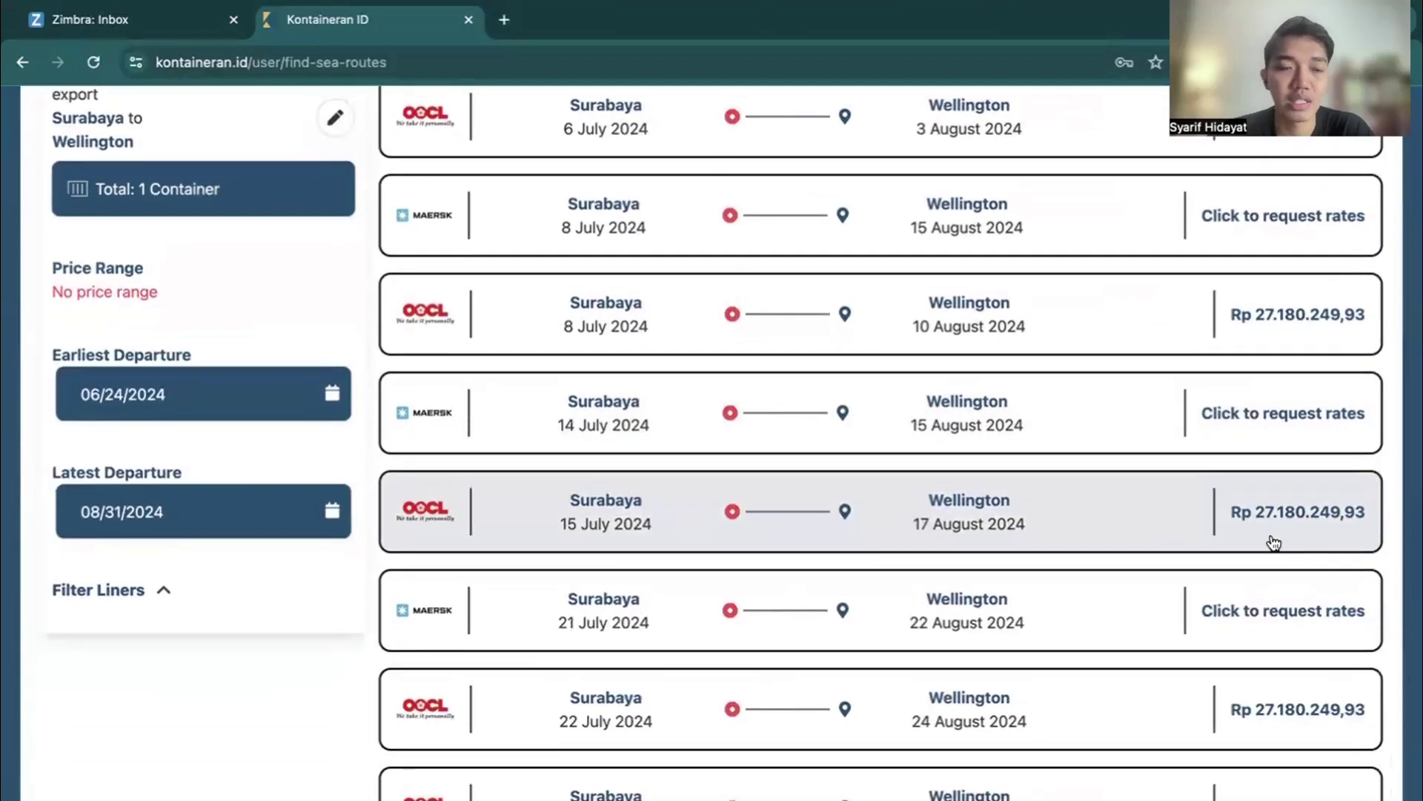
{"action": "scroll", "coordinate": [1182, 508], "scroll_direction": "up", "scroll_amount": 9}
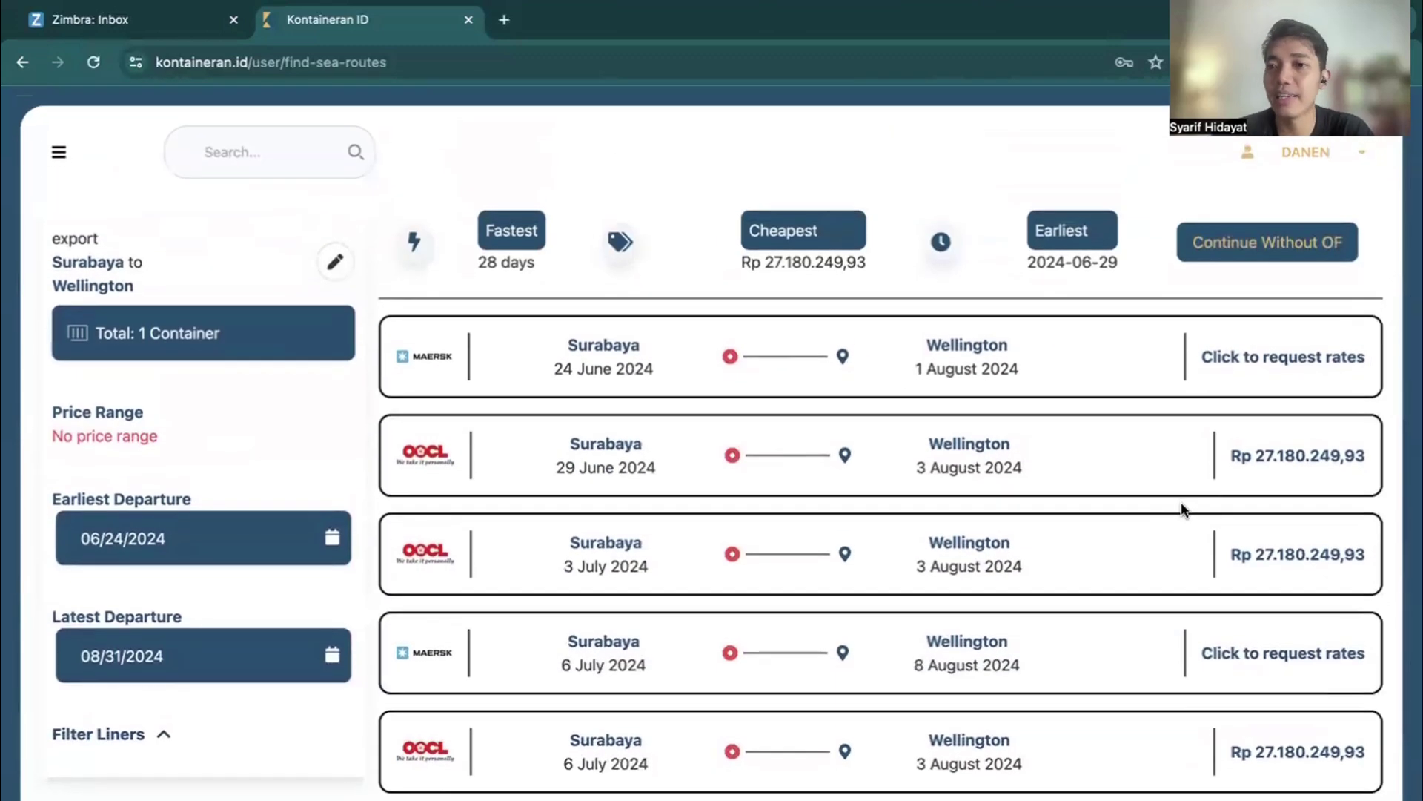
- Change the search destination to Chittagong and find the sea rates from Surabaya
{"action": "left_click", "coordinate": [338, 261]}
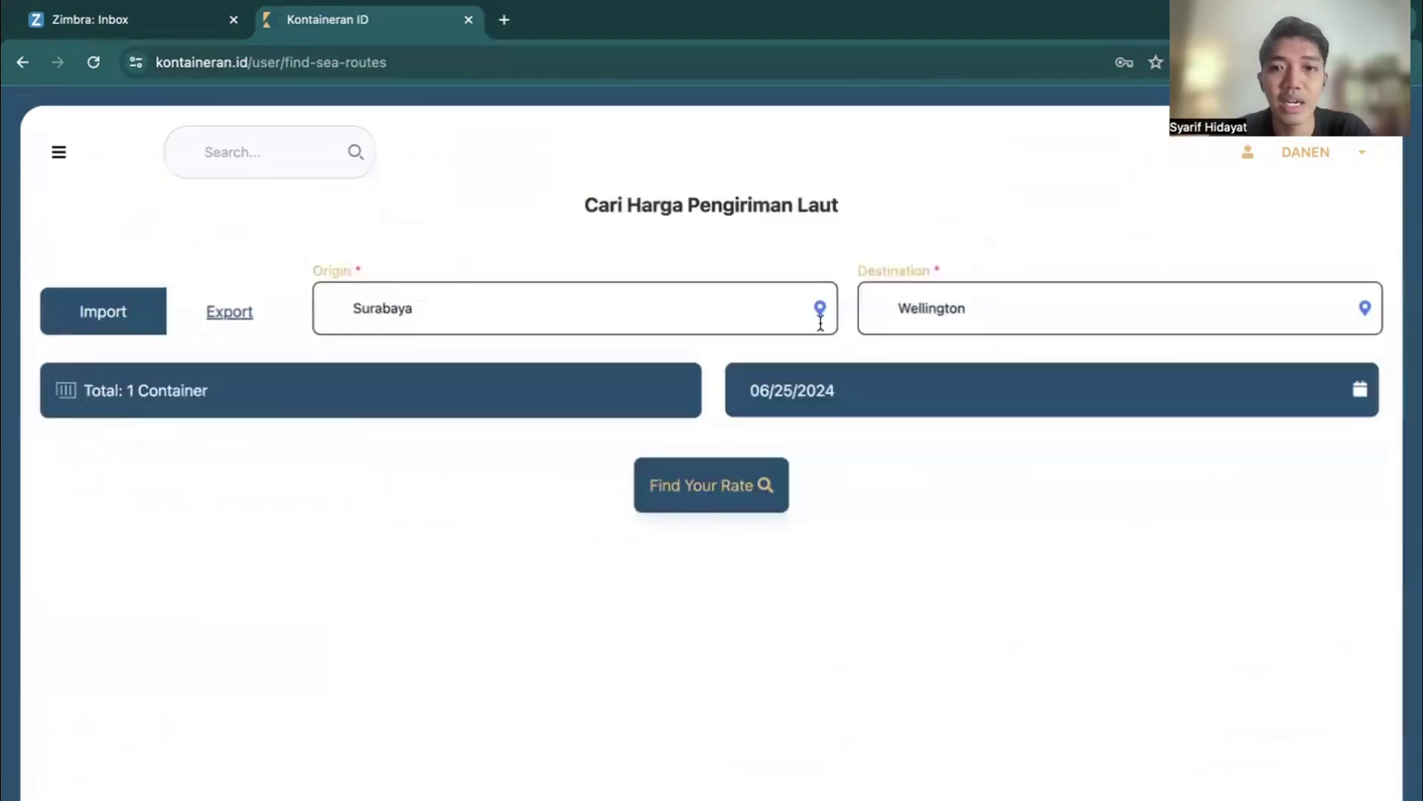
{"action": "left_click", "coordinate": [994, 315]}
{"action": "double_click", "coordinate": [994, 316]}
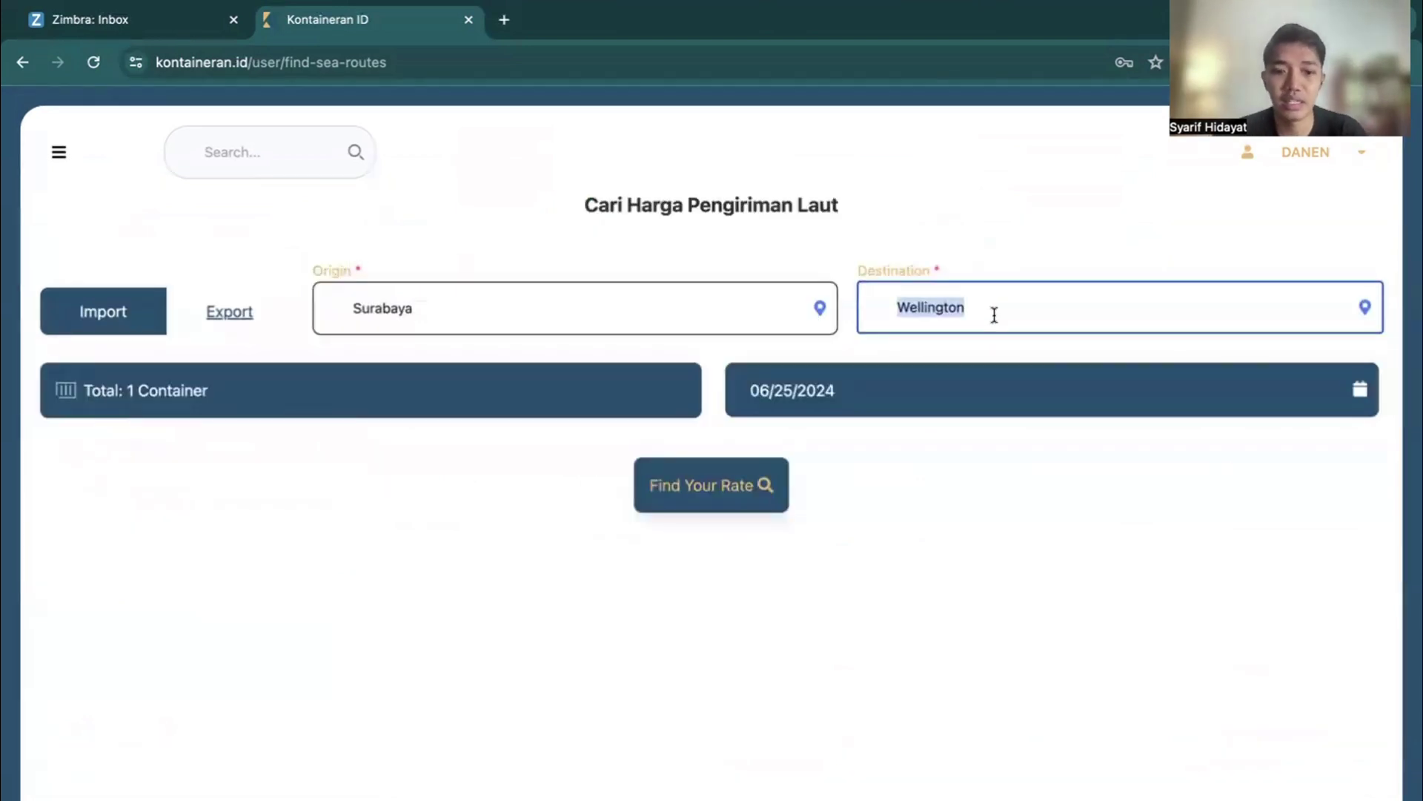
{"action": "type", "text": "chitta"}
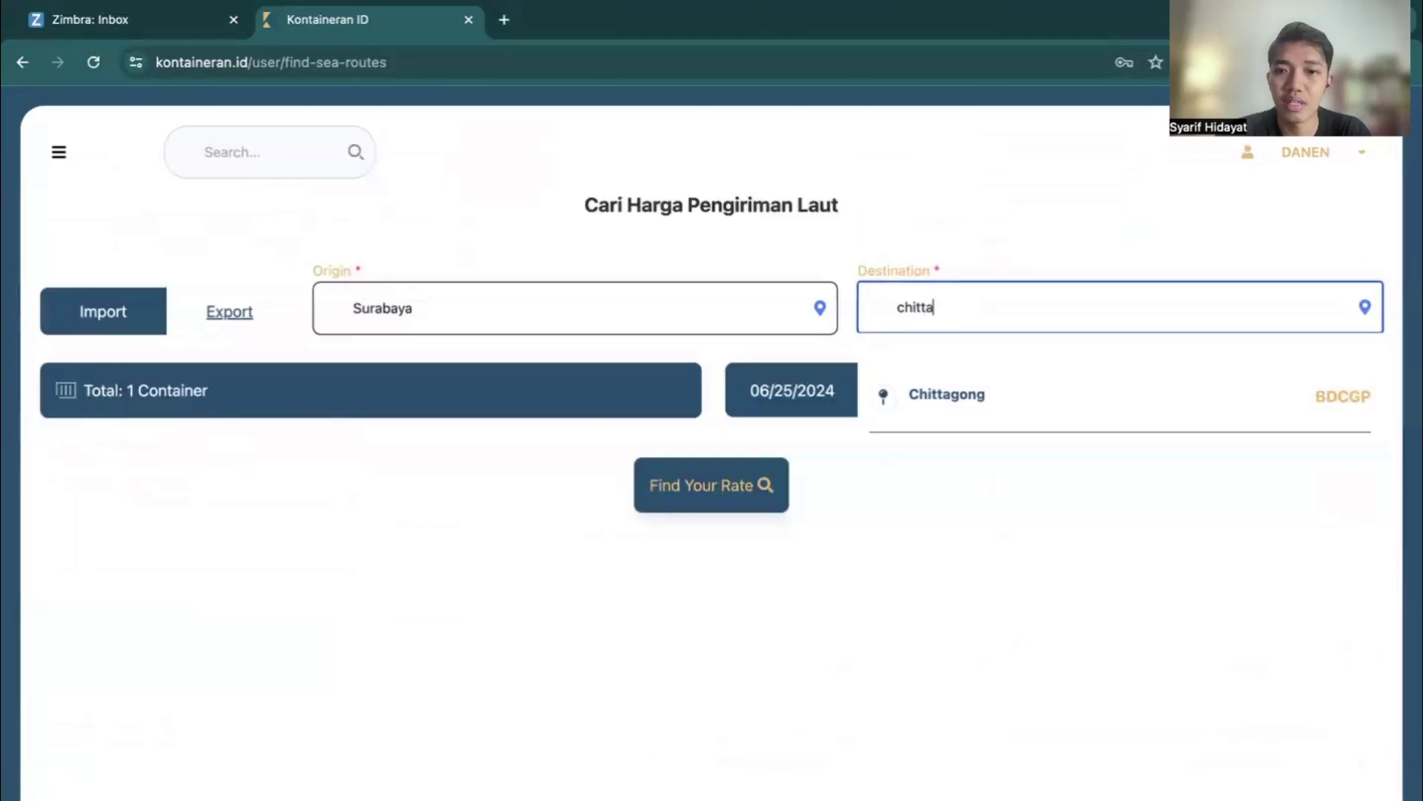
{"action": "key", "text": "BackSpace"}
{"action": "key", "text": "BackSpace"}
{"action": "key", "text": "BackSpace"}
{"action": "key", "text": "BackSpace"}
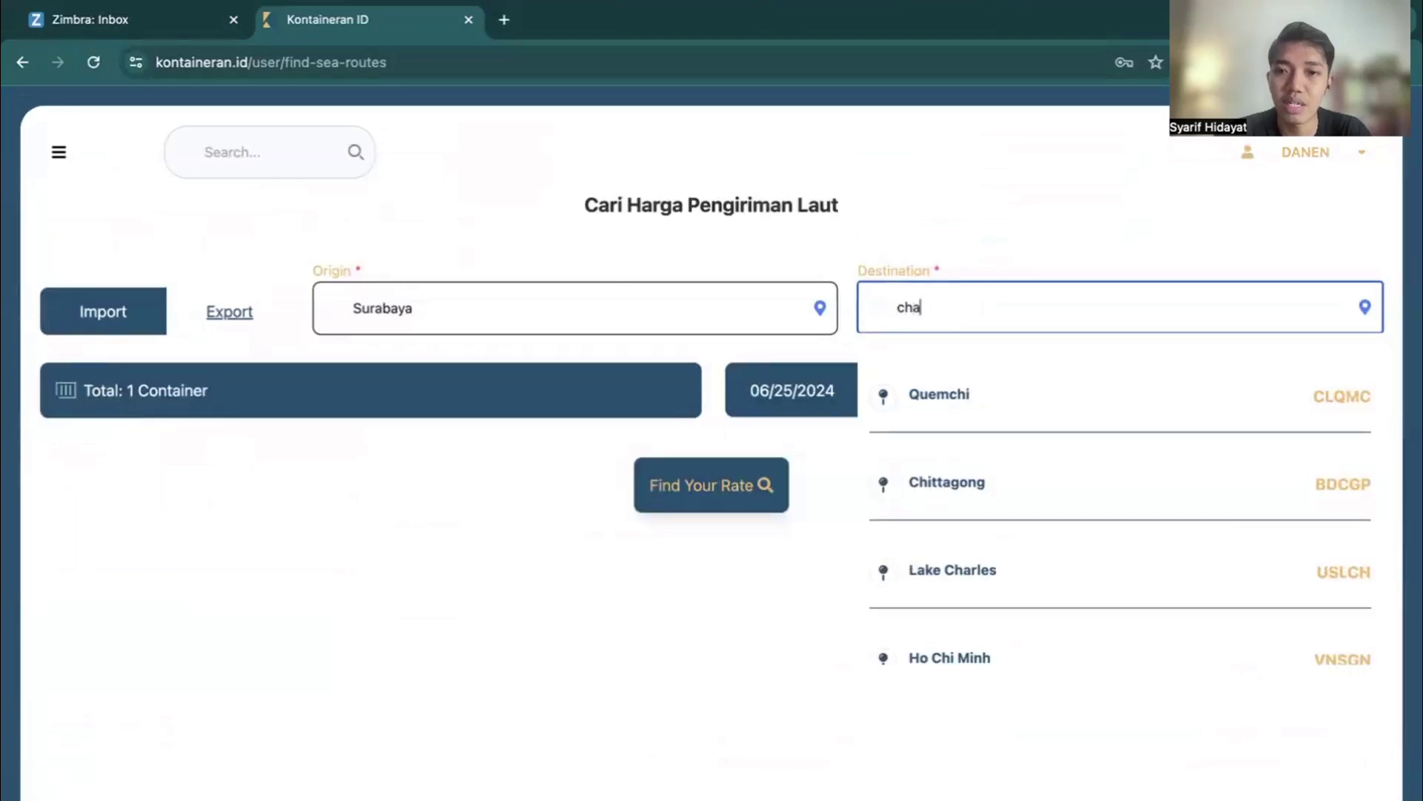
{"action": "type", "text": "att"}
{"action": "key", "text": "BackSpace"}
{"action": "key", "text": "BackSpace"}
{"action": "key", "text": "BackSpace"}
{"action": "type", "text": "itta"}
{"action": "left_click", "coordinate": [1010, 398]}
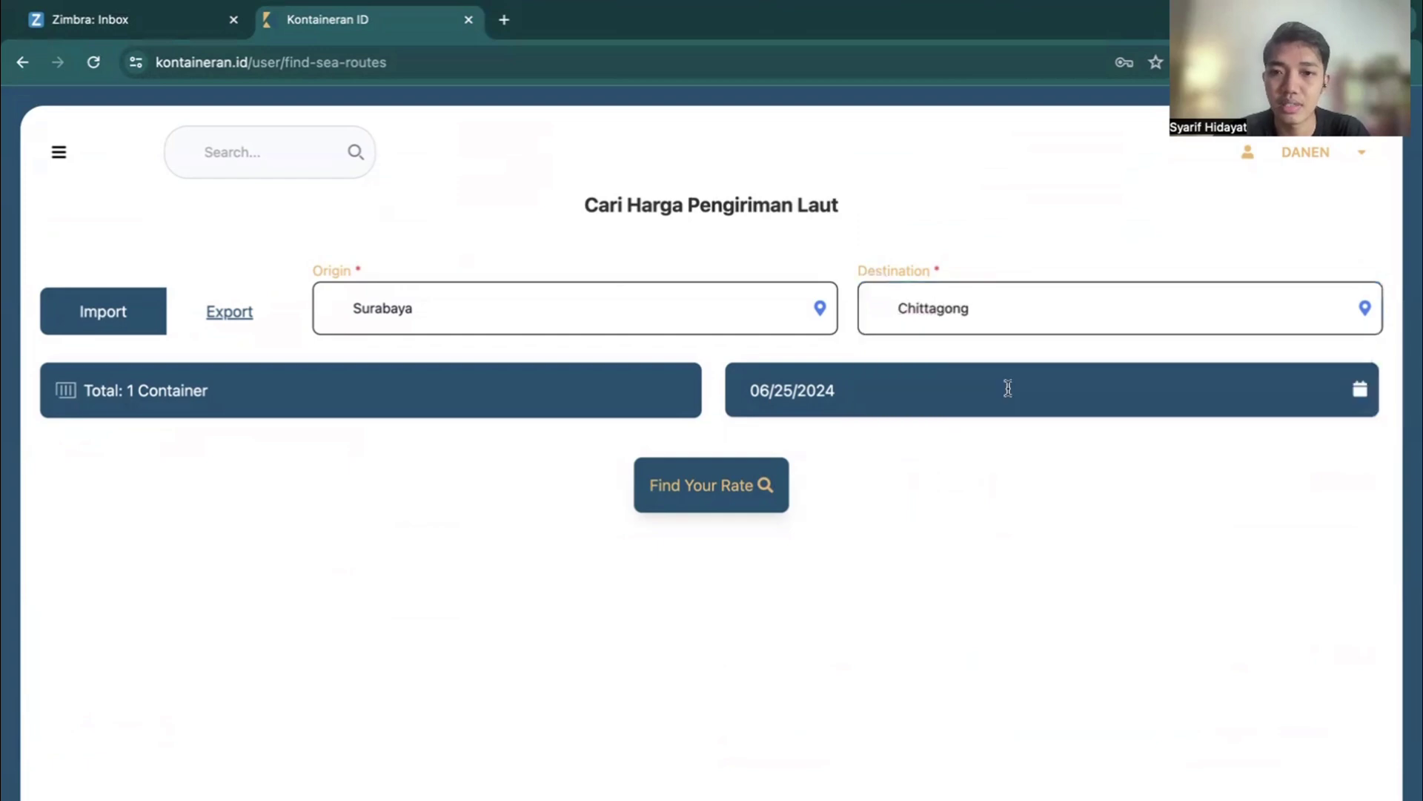
{"action": "left_click", "coordinate": [689, 486]}
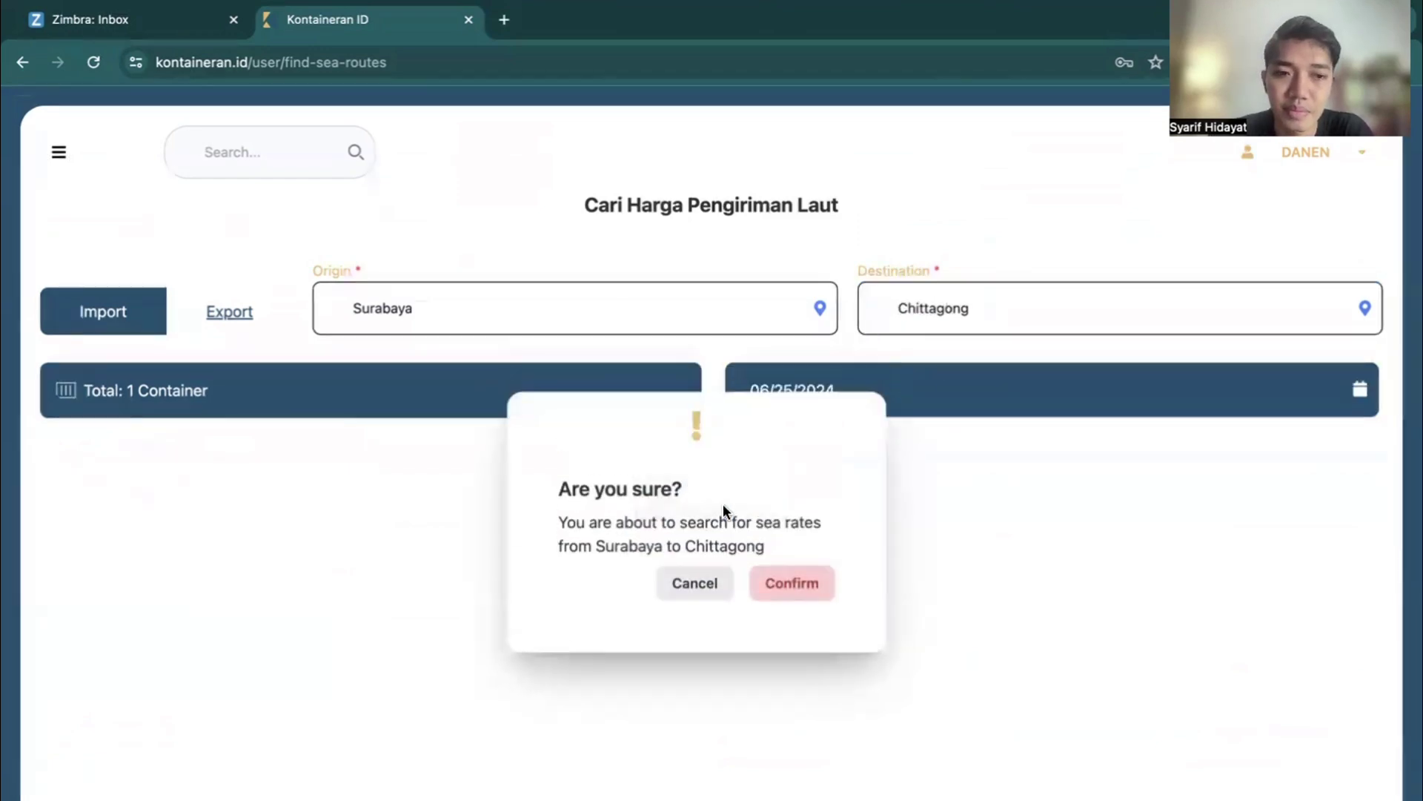
{"action": "left_click", "coordinate": [808, 584]}
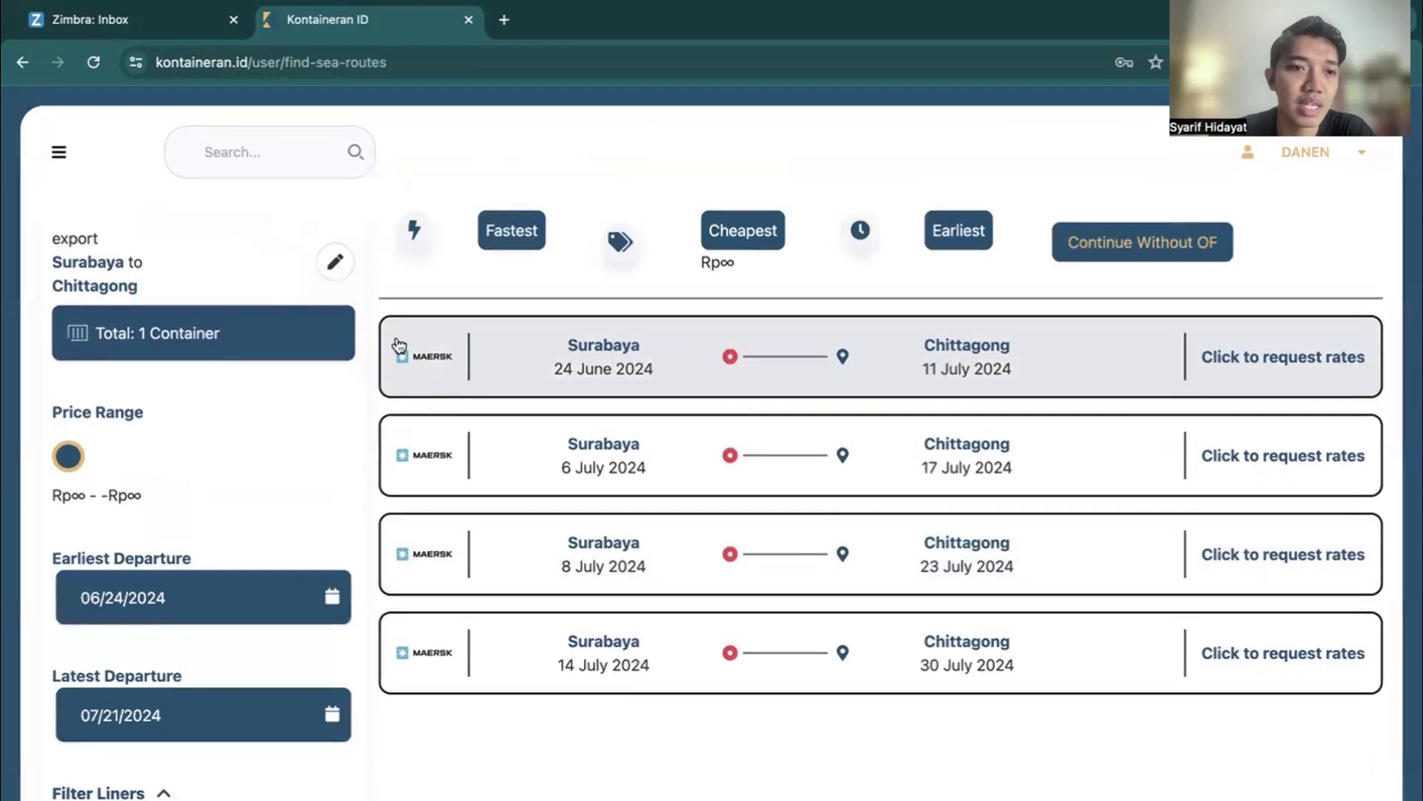
- Change the search origin to Jakarta and find the sea rates to Chittagong
{"action": "left_click", "coordinate": [337, 266]}
{"action": "left_click", "coordinate": [426, 314]}
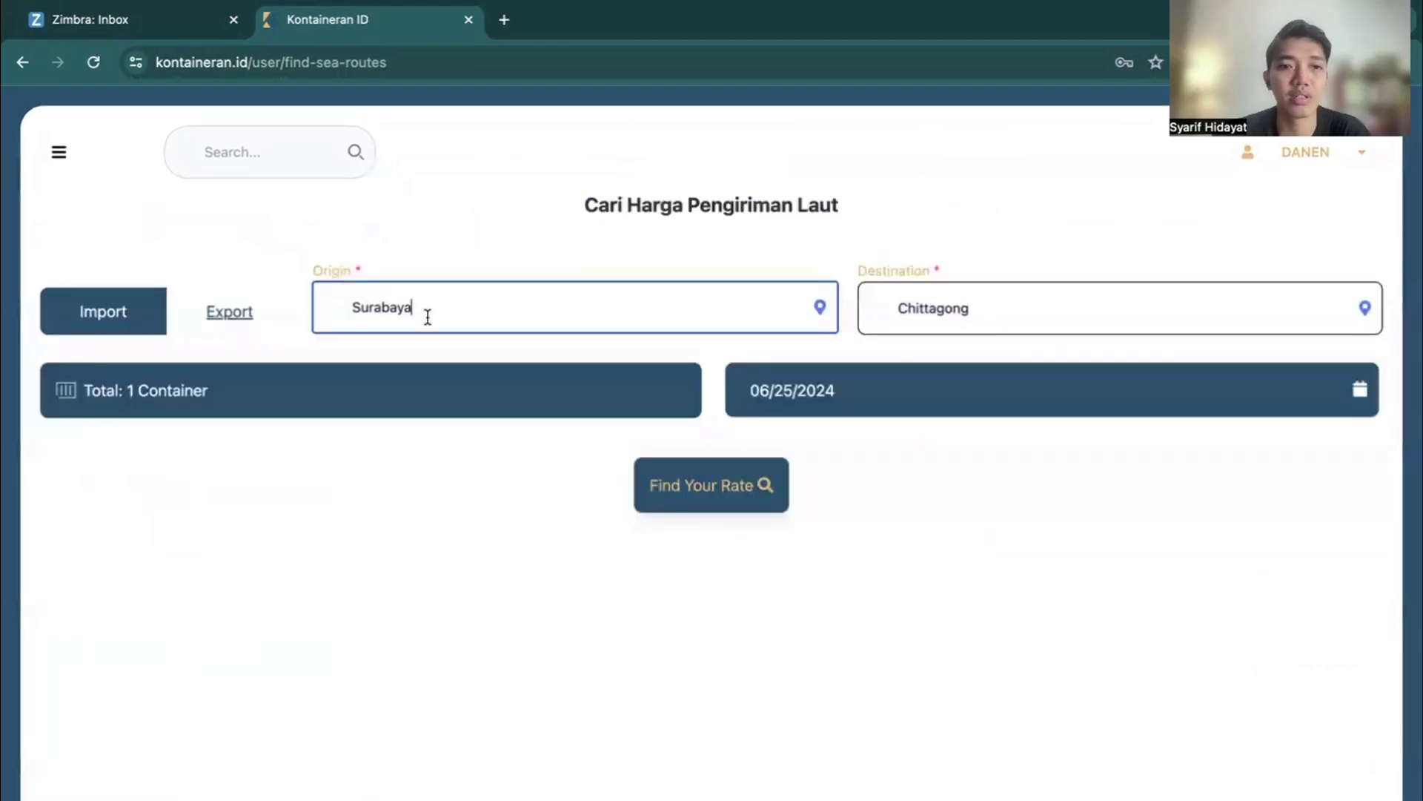
{"action": "type", "text": "jakarta"}
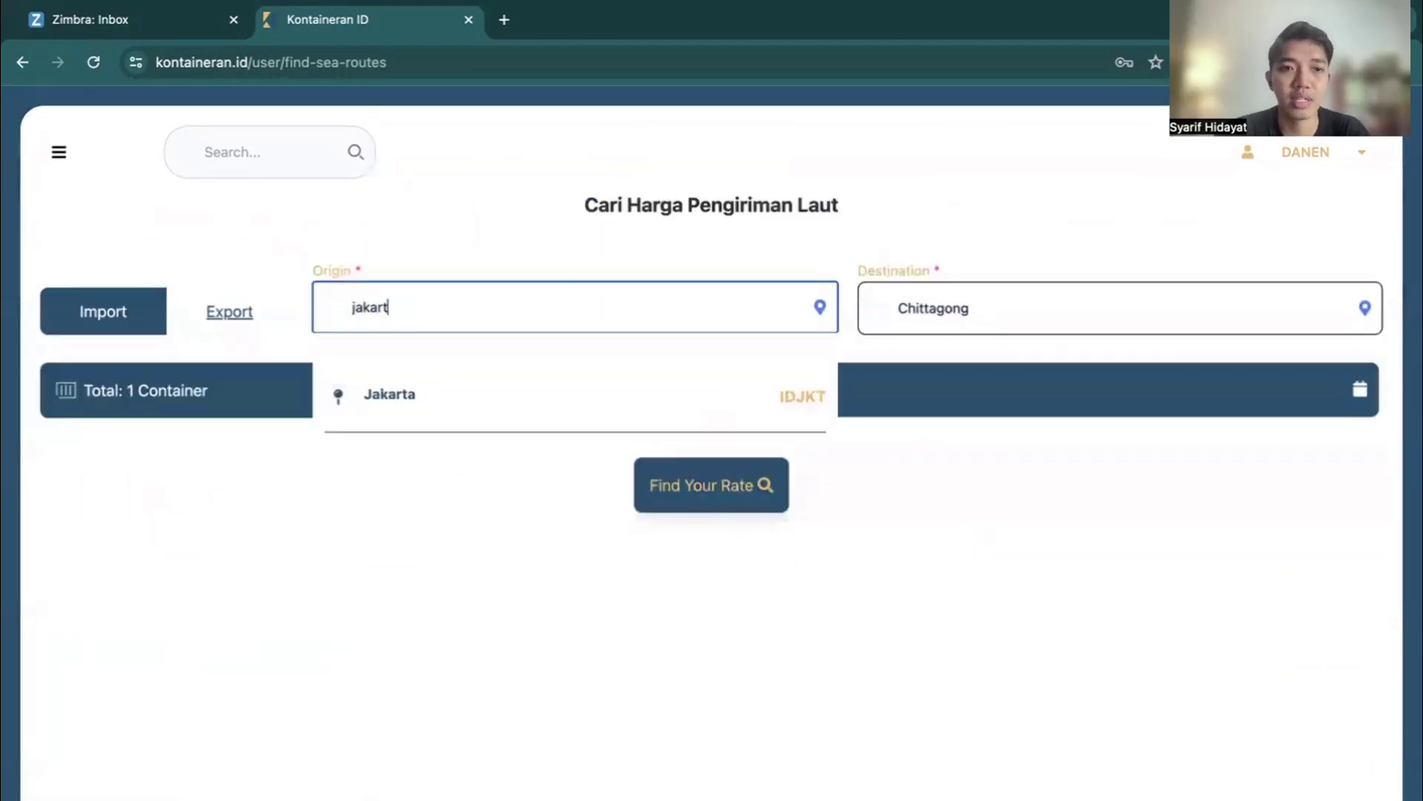
{"action": "left_click", "coordinate": [583, 406]}
{"action": "left_click", "coordinate": [689, 478]}
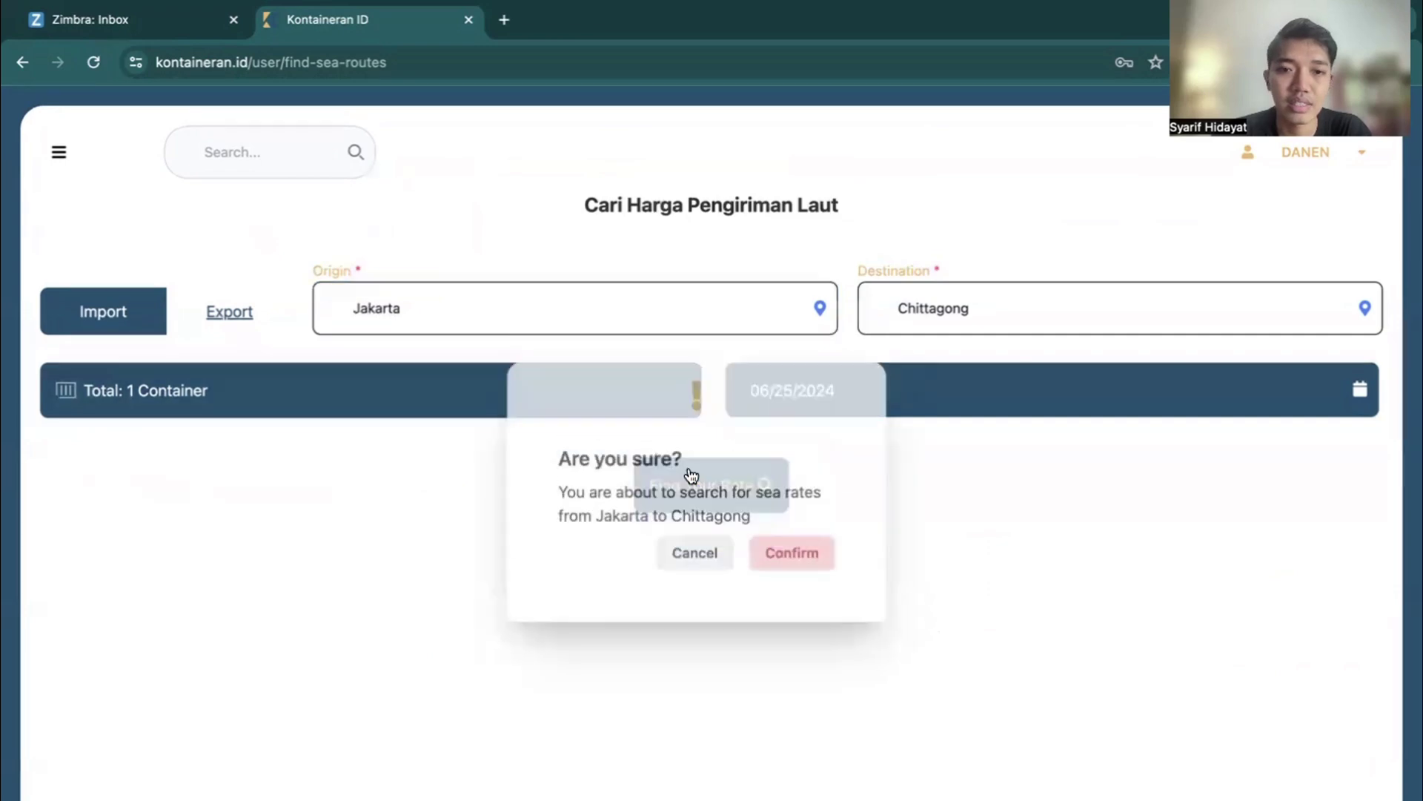
{"action": "left_click", "coordinate": [785, 575]}
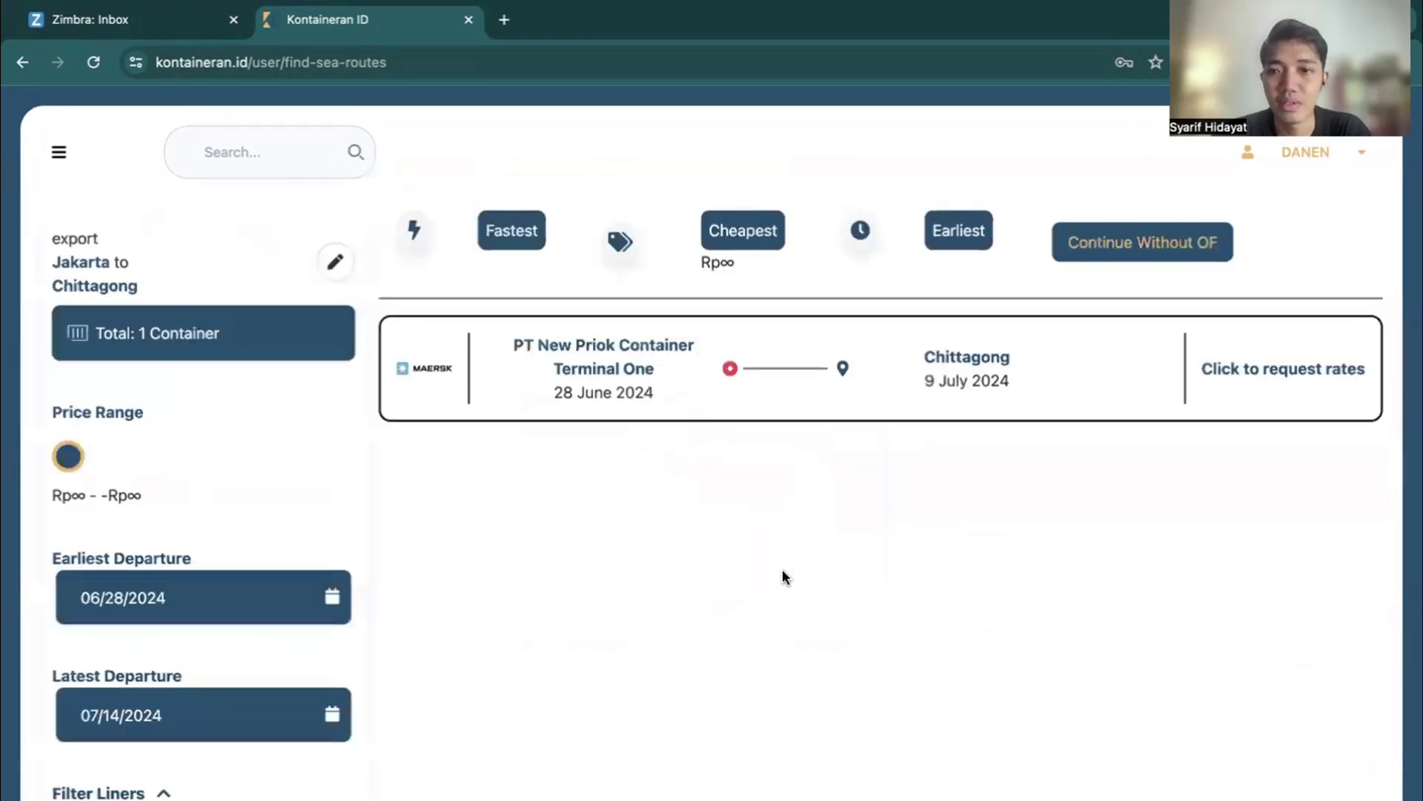
{"action": "scroll", "coordinate": [784, 575], "scroll_direction": "down", "scroll_amount": 2}
{"action": "scroll", "coordinate": [784, 575], "scroll_direction": "up", "scroll_amount": 2}
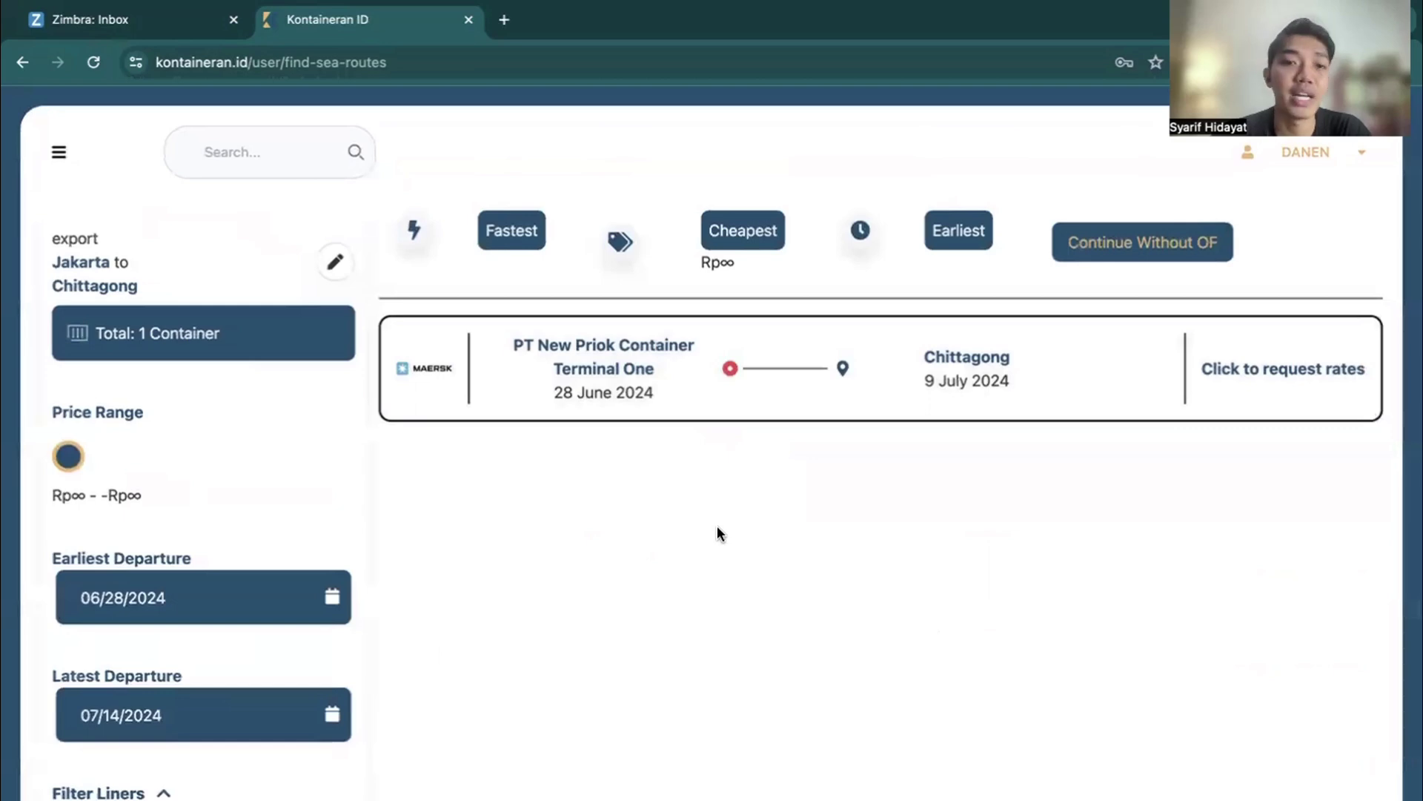
- Change the search destination to Karachi, find the sea rates from Jakarta, and look through the sailings
{"action": "left_click", "coordinate": [335, 262]}
{"action": "left_click", "coordinate": [1000, 315]}
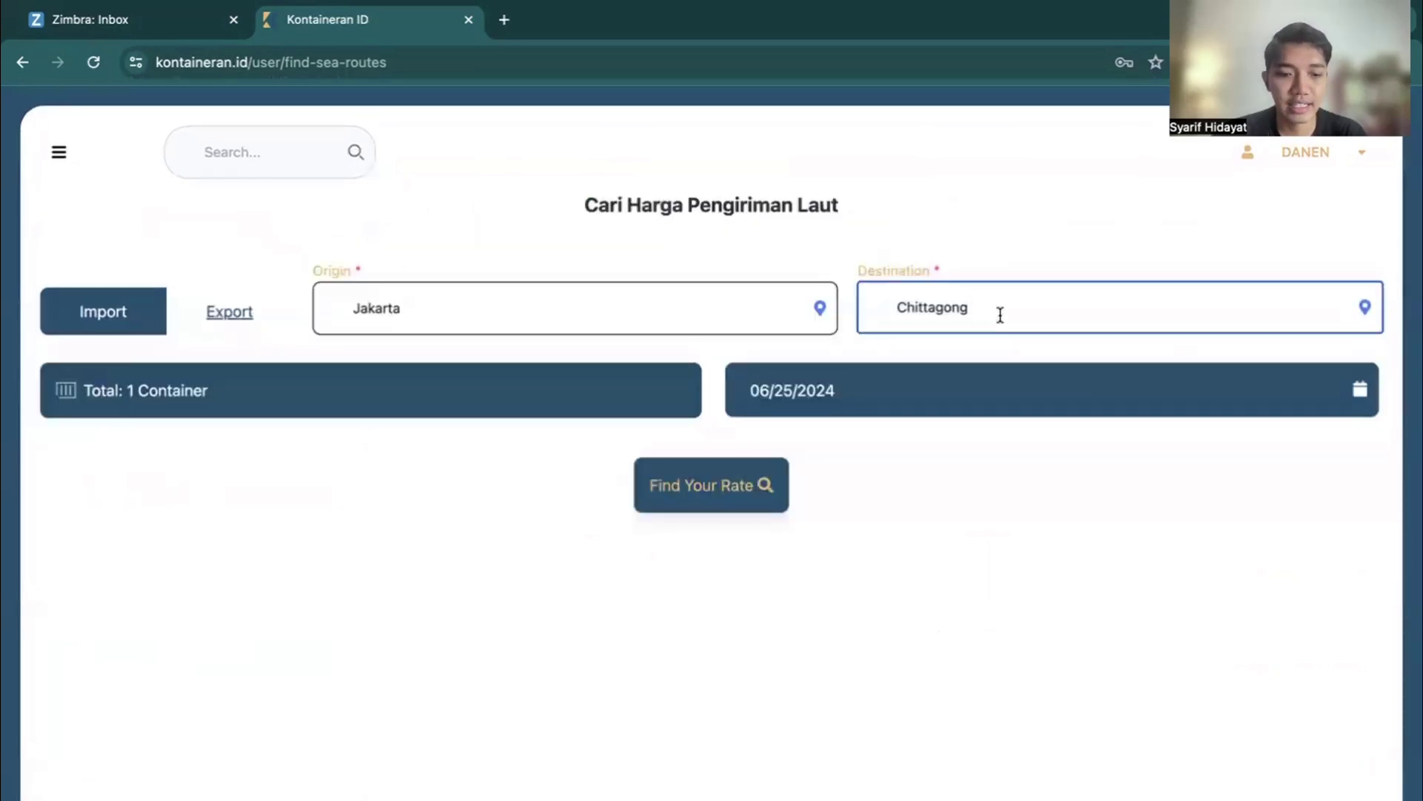
{"action": "double_click", "coordinate": [1000, 315]}
{"action": "type", "text": "karac"}
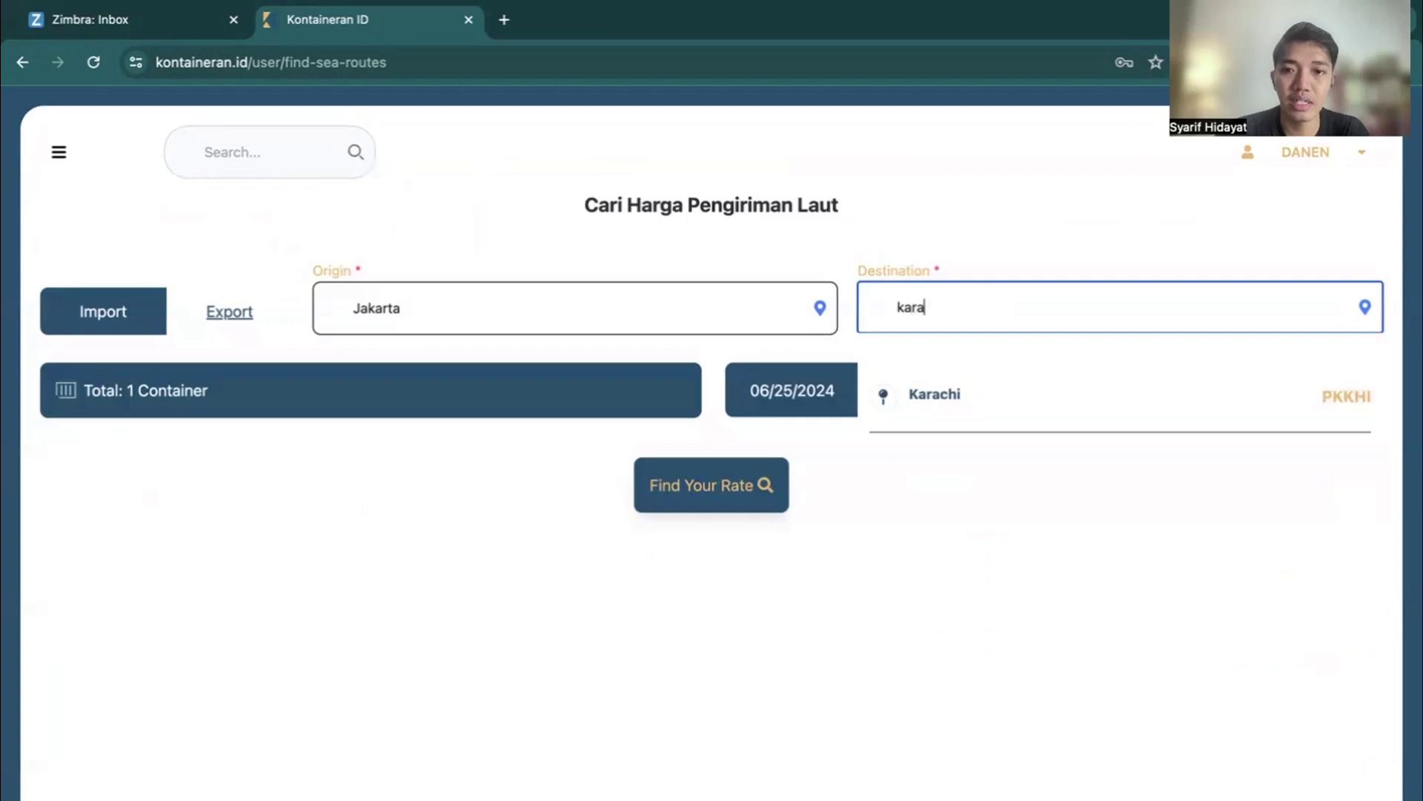
{"action": "left_click", "coordinate": [1035, 391]}
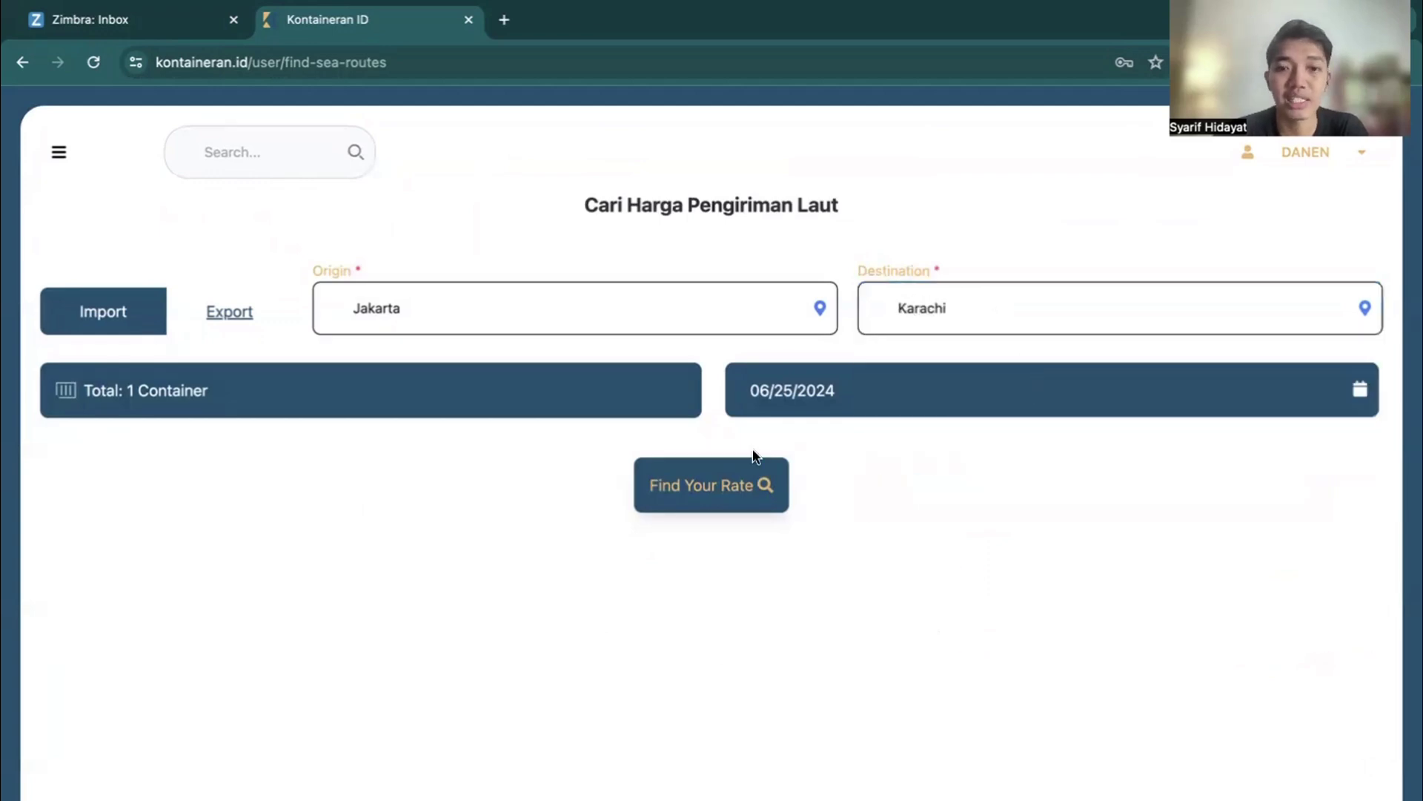
{"action": "left_click", "coordinate": [730, 486]}
{"action": "left_click", "coordinate": [798, 583]}
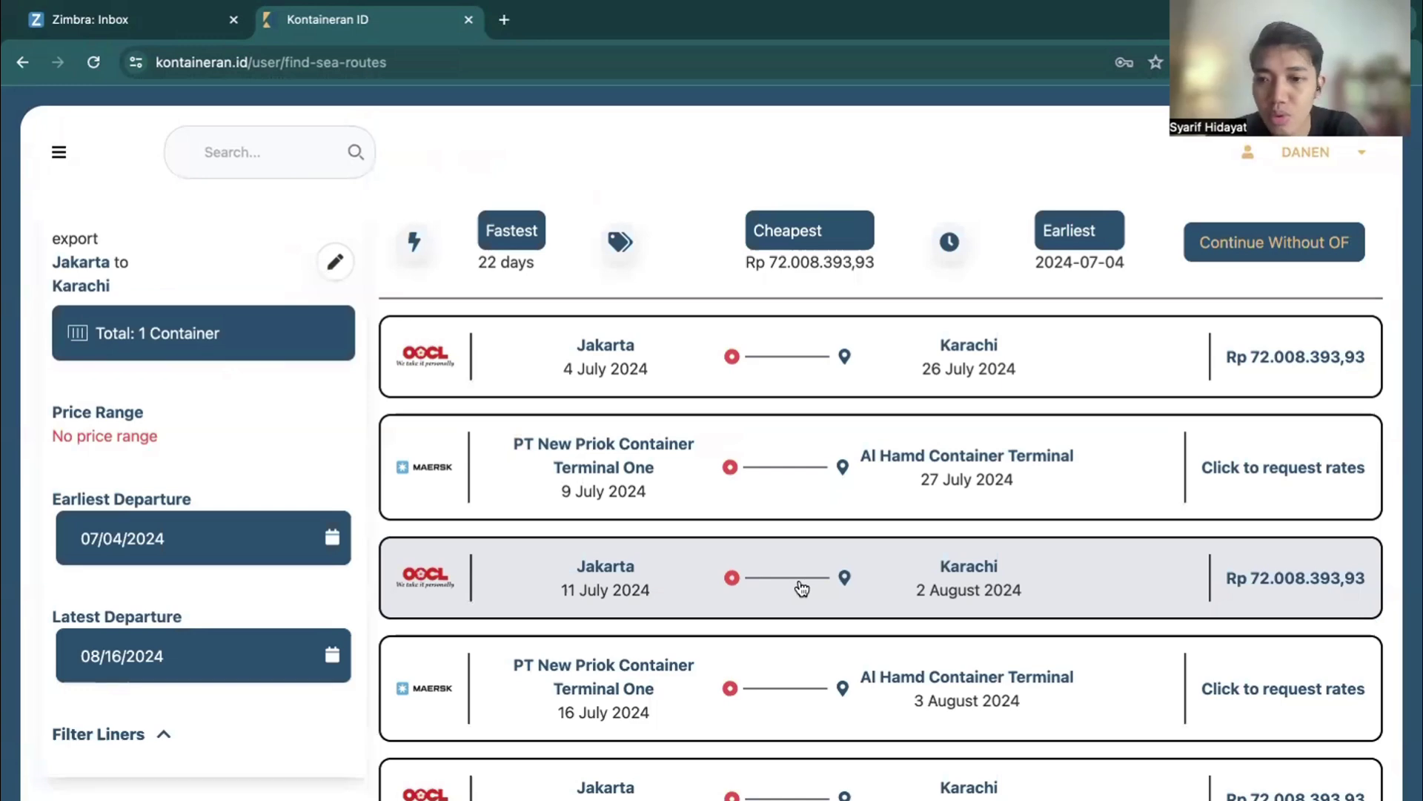
{"action": "scroll", "coordinate": [802, 588], "scroll_direction": "down", "scroll_amount": 2}
{"action": "scroll", "coordinate": [798, 584], "scroll_direction": "up", "scroll_amount": 2}
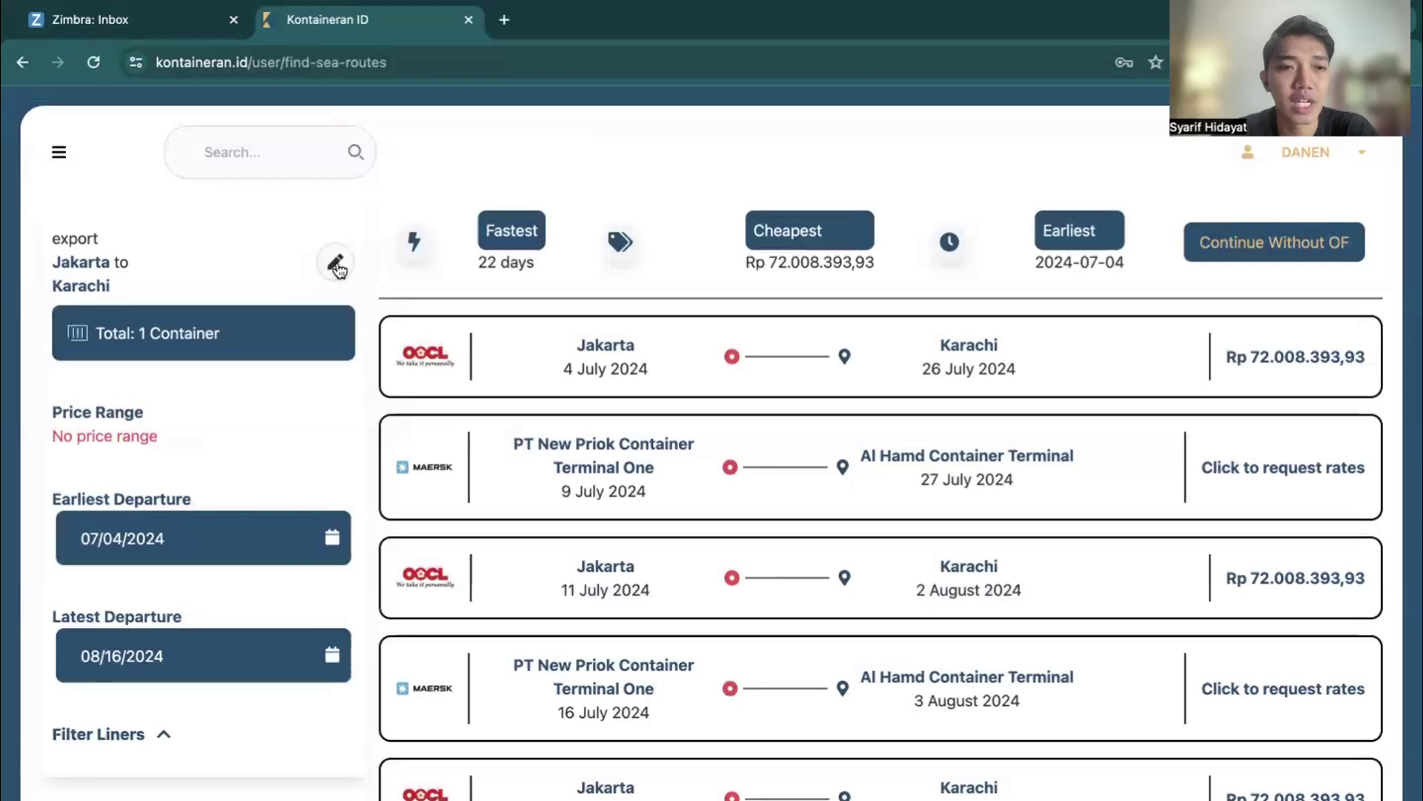
- Change the search destination to Dammam (SADMN) and find the sea rates from Jakarta
{"action": "left_click", "coordinate": [336, 263]}
{"action": "left_click", "coordinate": [976, 315]}
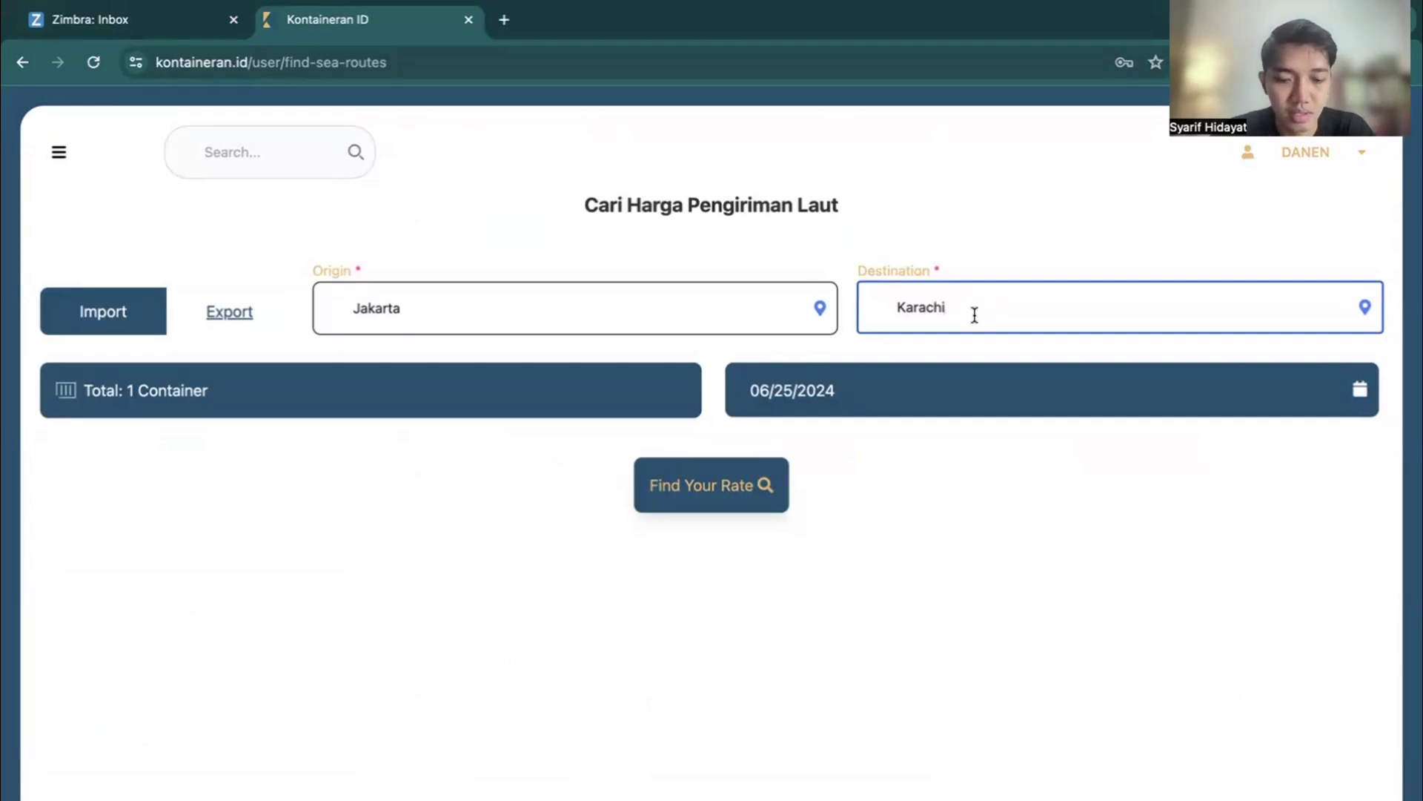
{"action": "key", "text": "ctrl+a"}
{"action": "type", "text": "indi"}
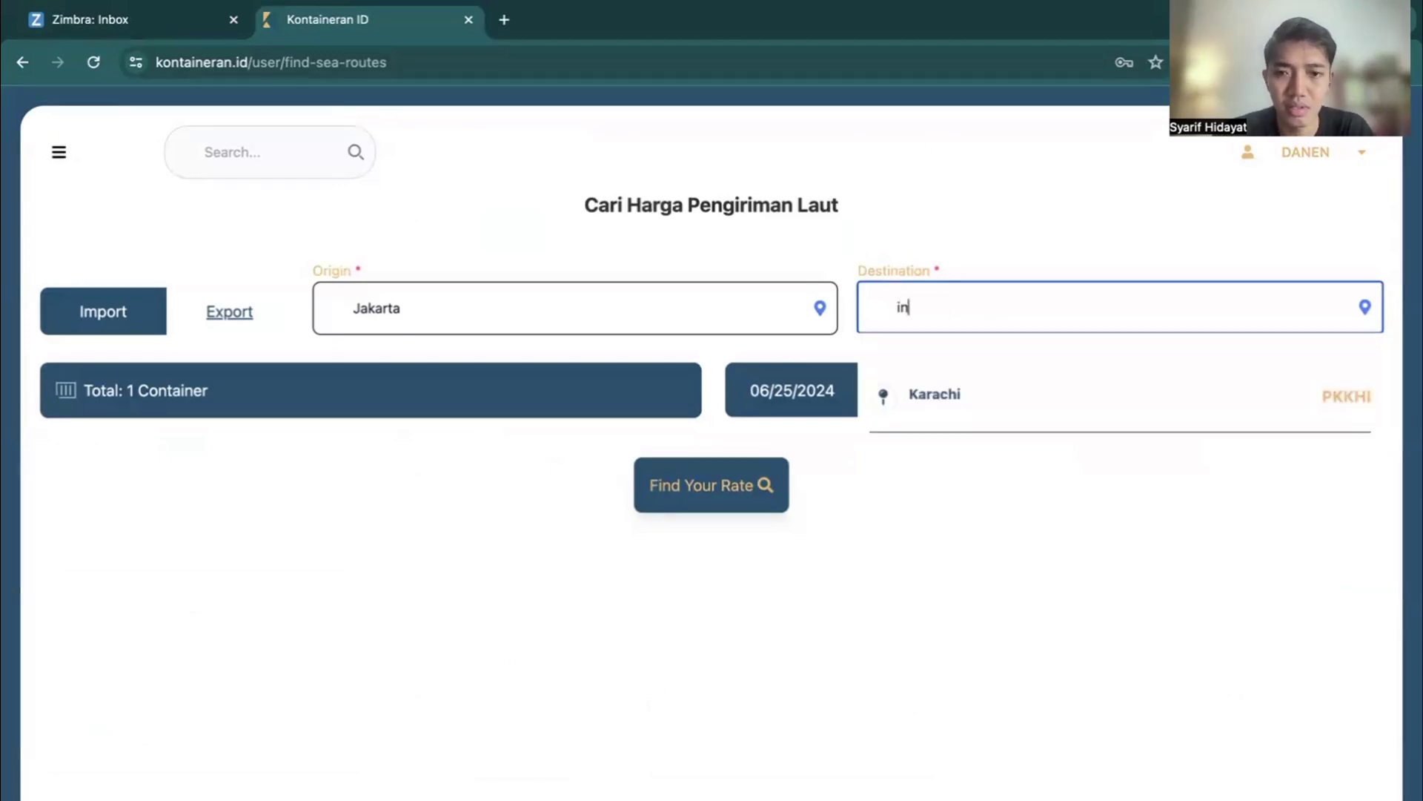
{"action": "key", "text": "BackSpace"}
{"action": "key", "text": "BackSpace"}
{"action": "key", "text": "BackSpace"}
{"action": "key", "text": "BackSpace"}
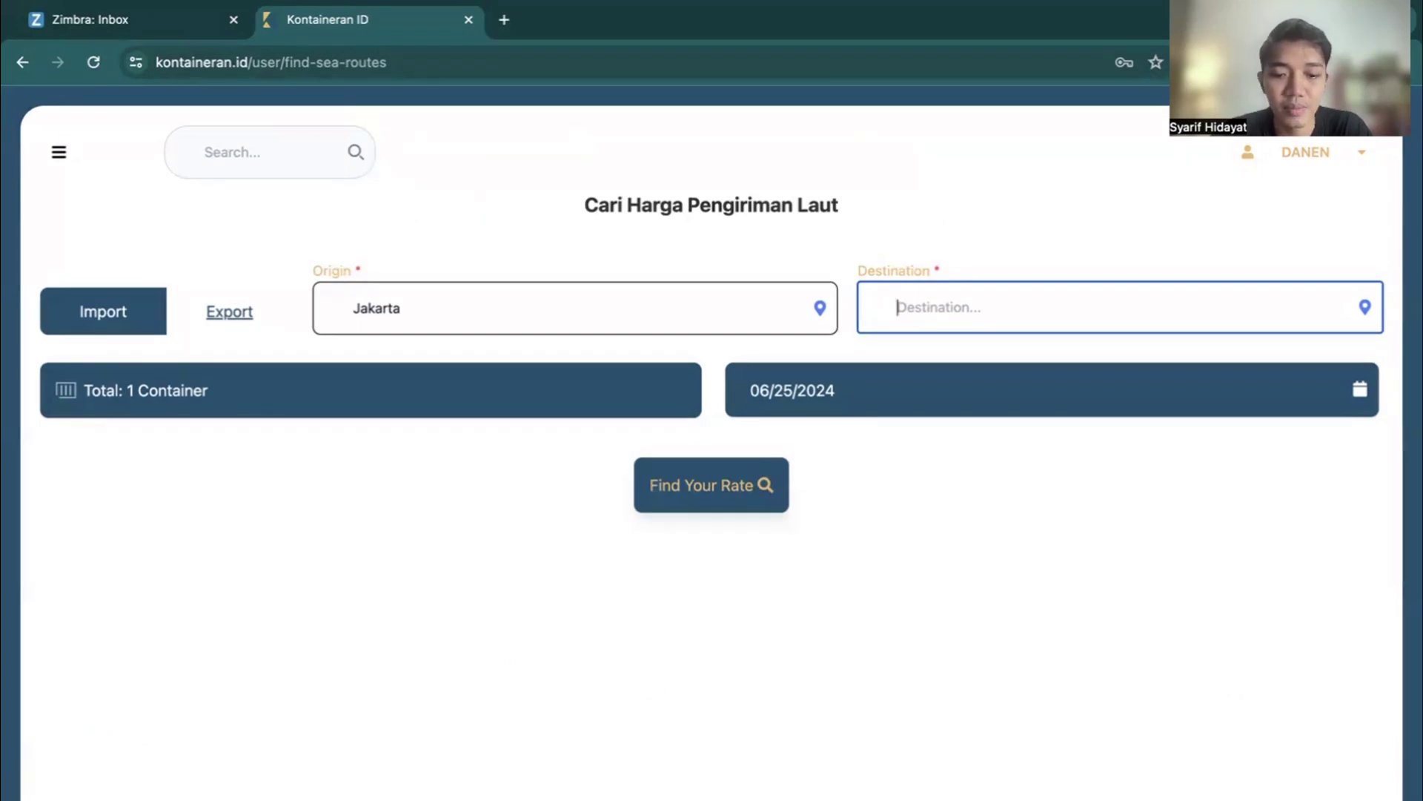
{"action": "type", "text": "dammam"}
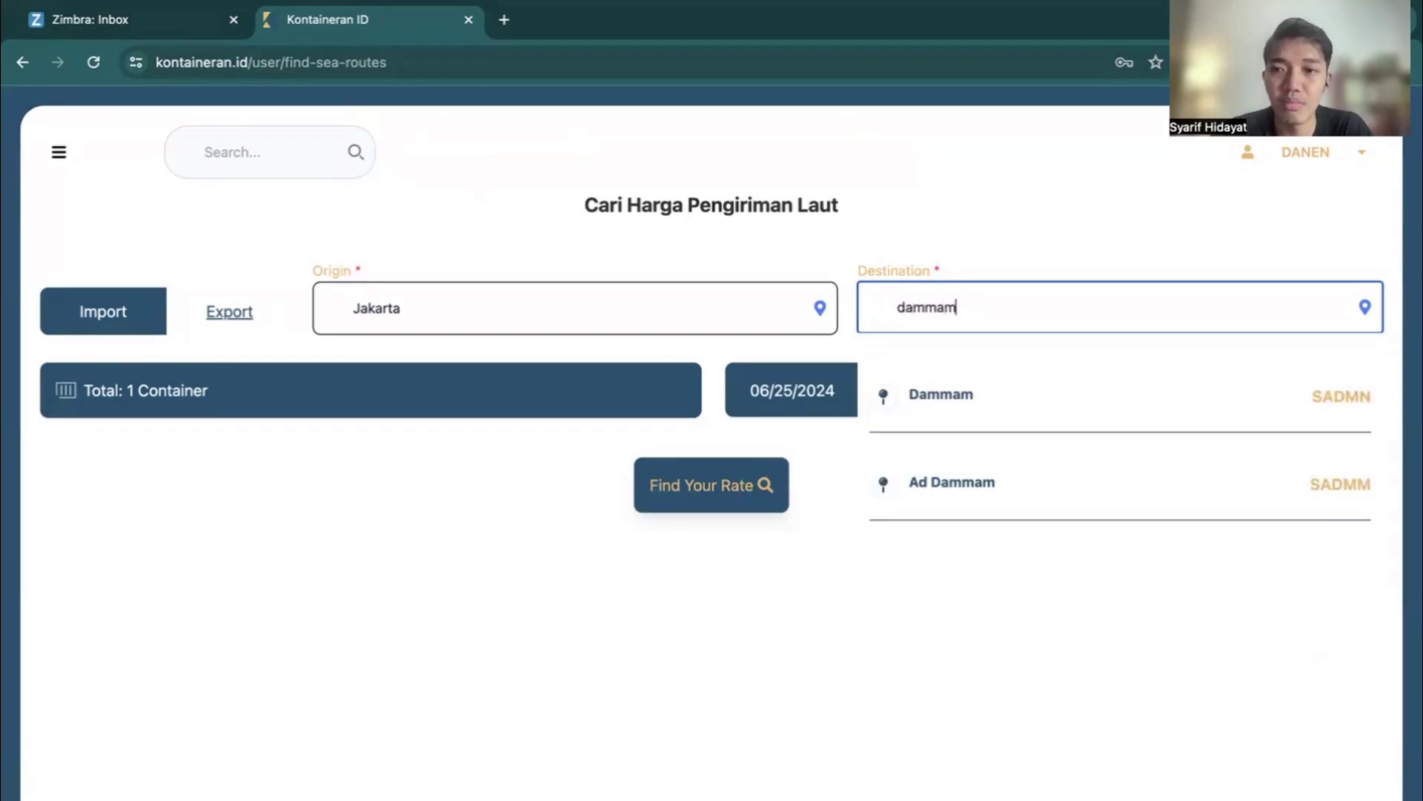
{"action": "left_click", "coordinate": [976, 394]}
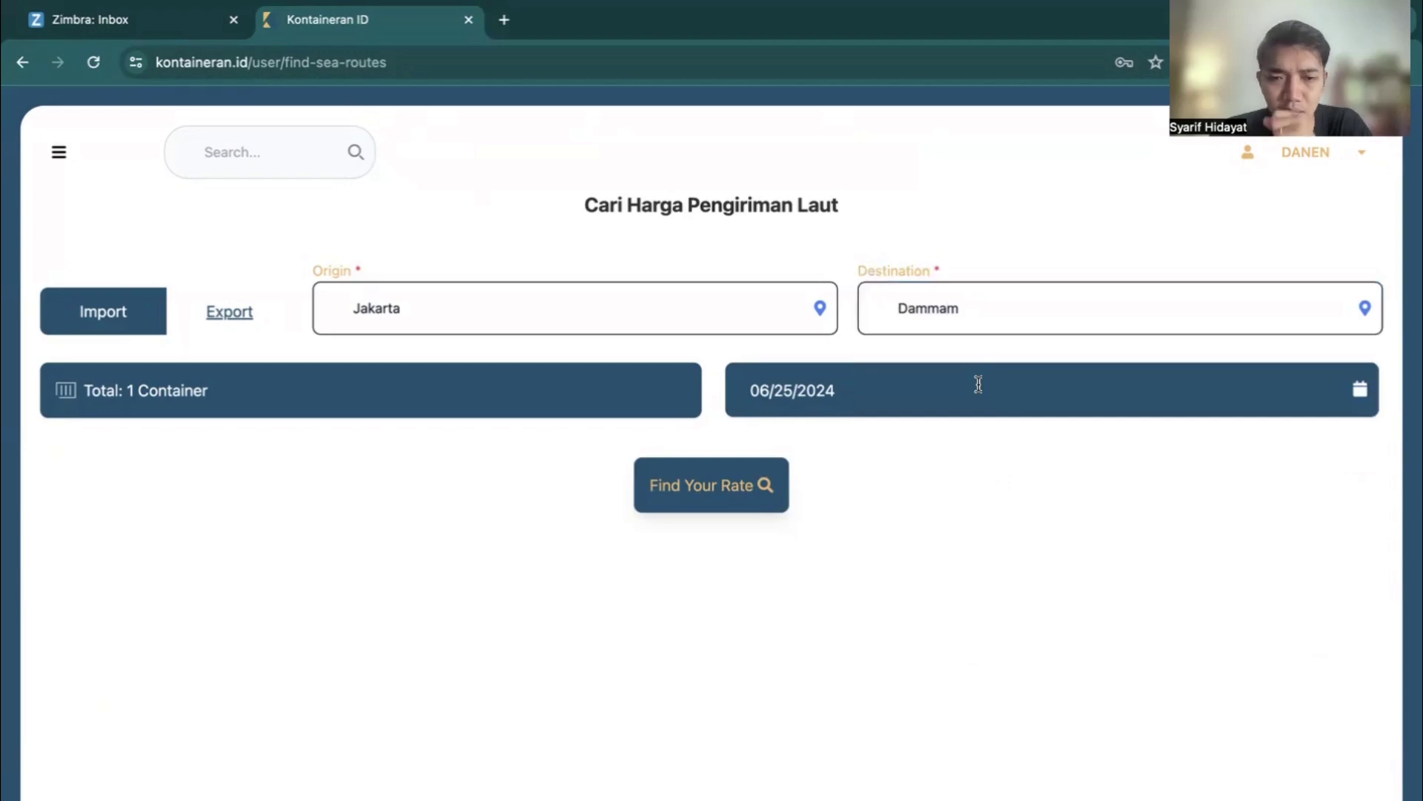
{"action": "left_click", "coordinate": [723, 485]}
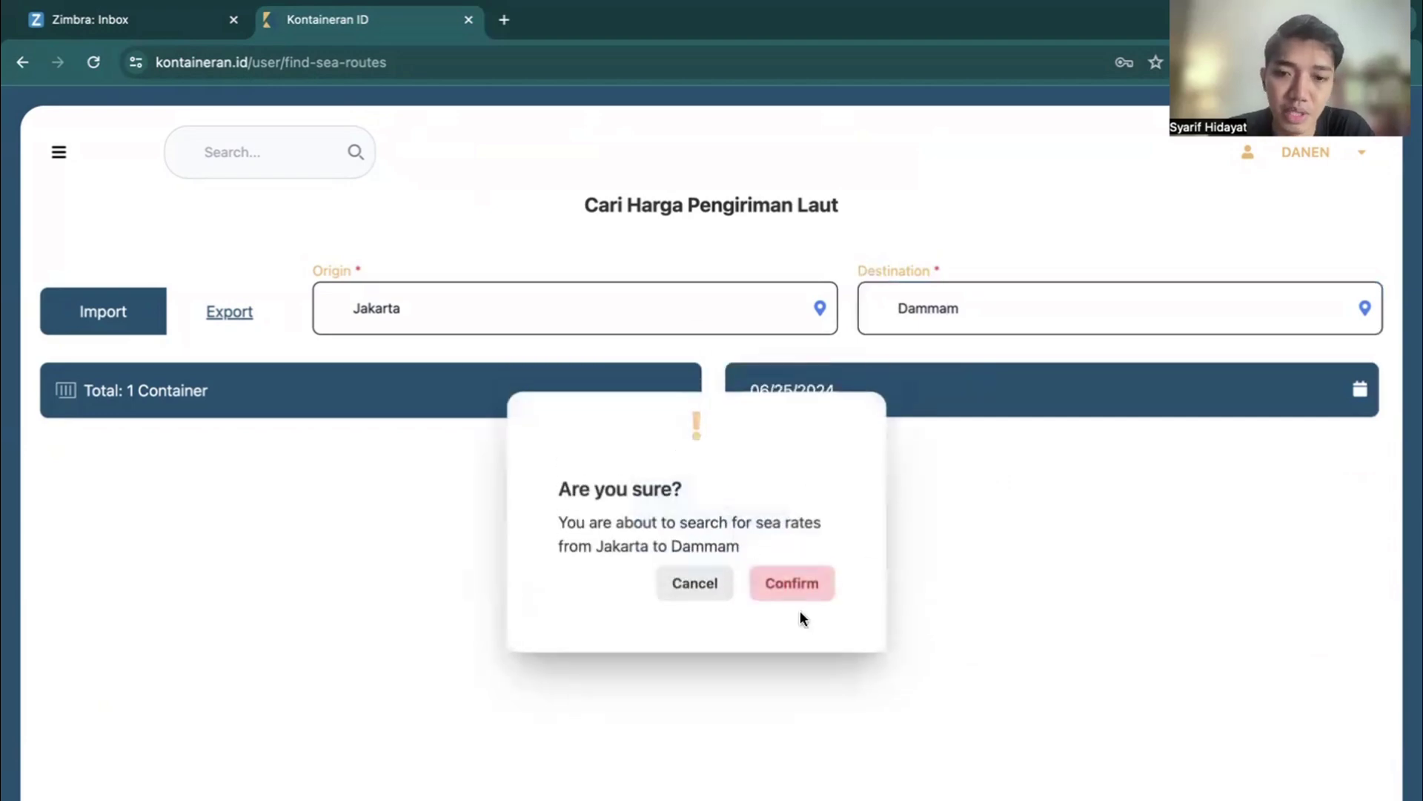
{"action": "left_click", "coordinate": [776, 594]}
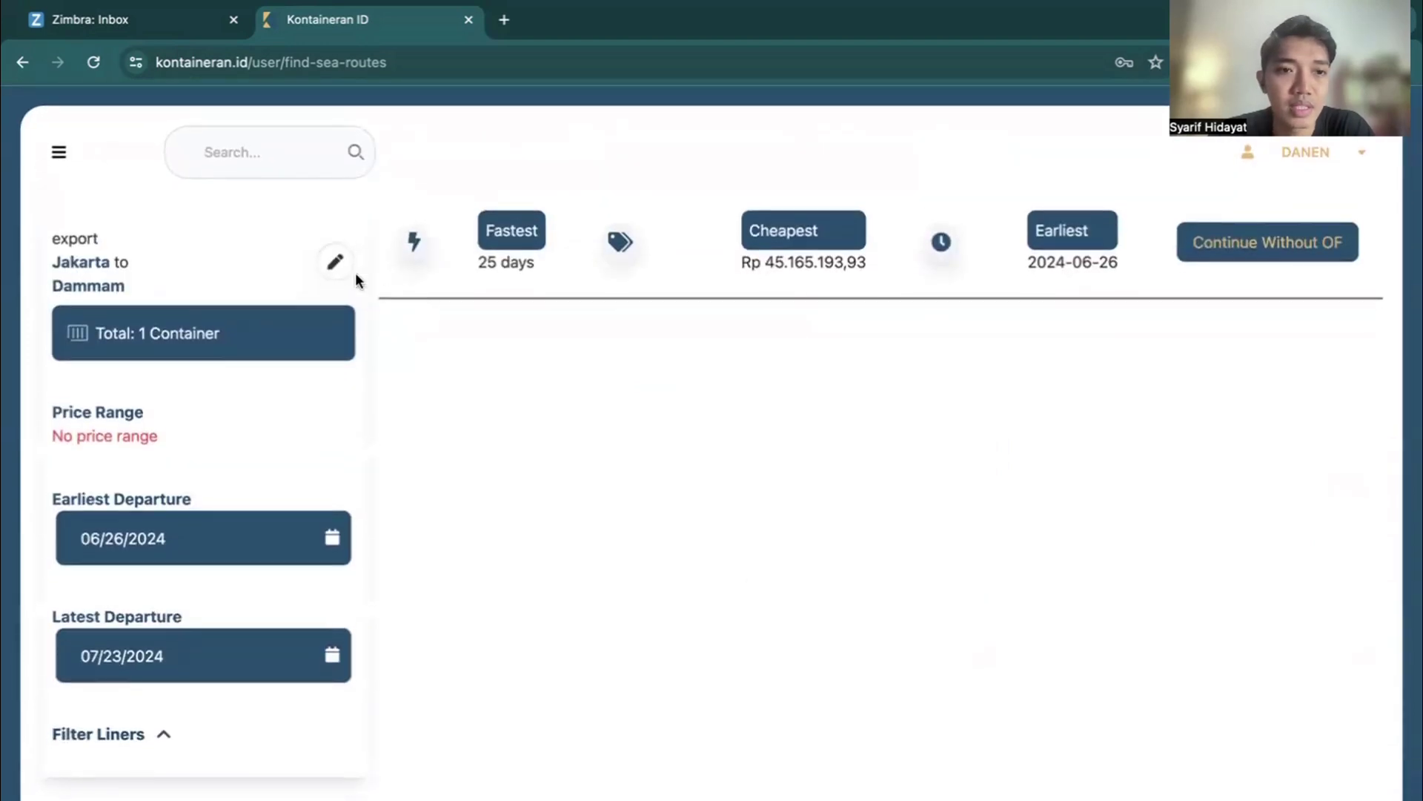
- Try to find the sea rates to Dammam with the search origin changed to Surabaya
{"action": "left_click", "coordinate": [335, 263]}
{"action": "left_click", "coordinate": [512, 307]}
{"action": "double_click", "coordinate": [512, 306]}
{"action": "type", "text": "surabaya"}
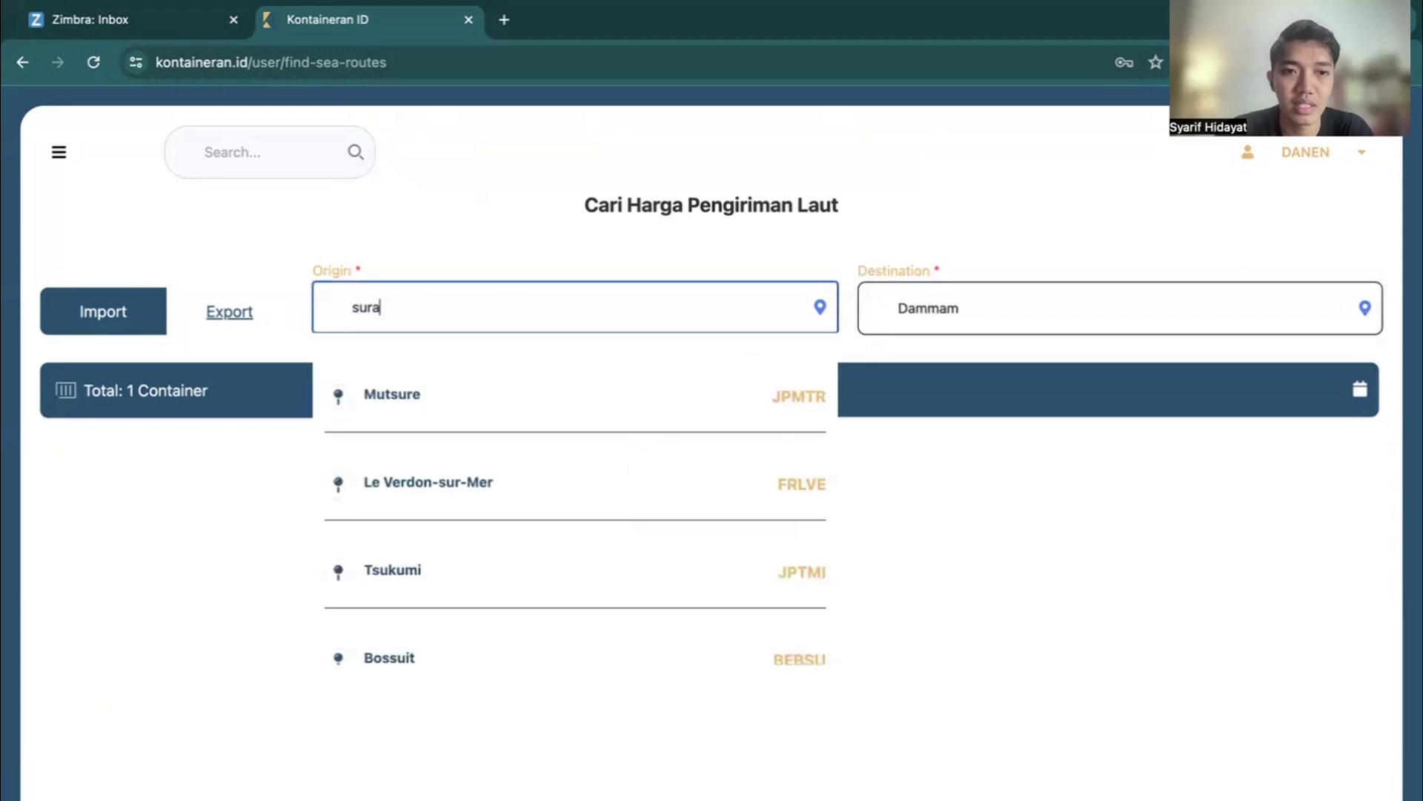
{"action": "left_click", "coordinate": [534, 393]}
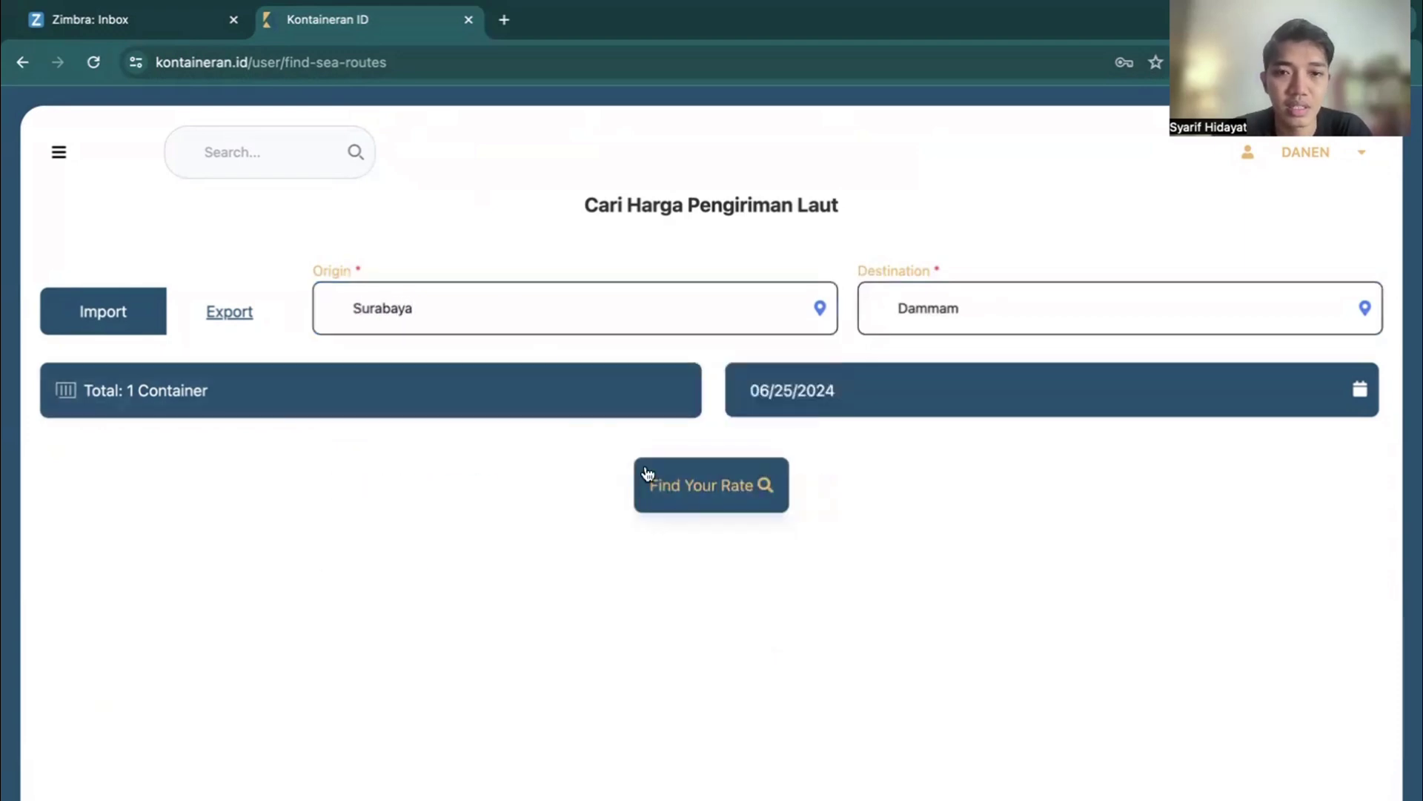
{"action": "left_click", "coordinate": [685, 483]}
{"action": "left_click", "coordinate": [797, 582]}
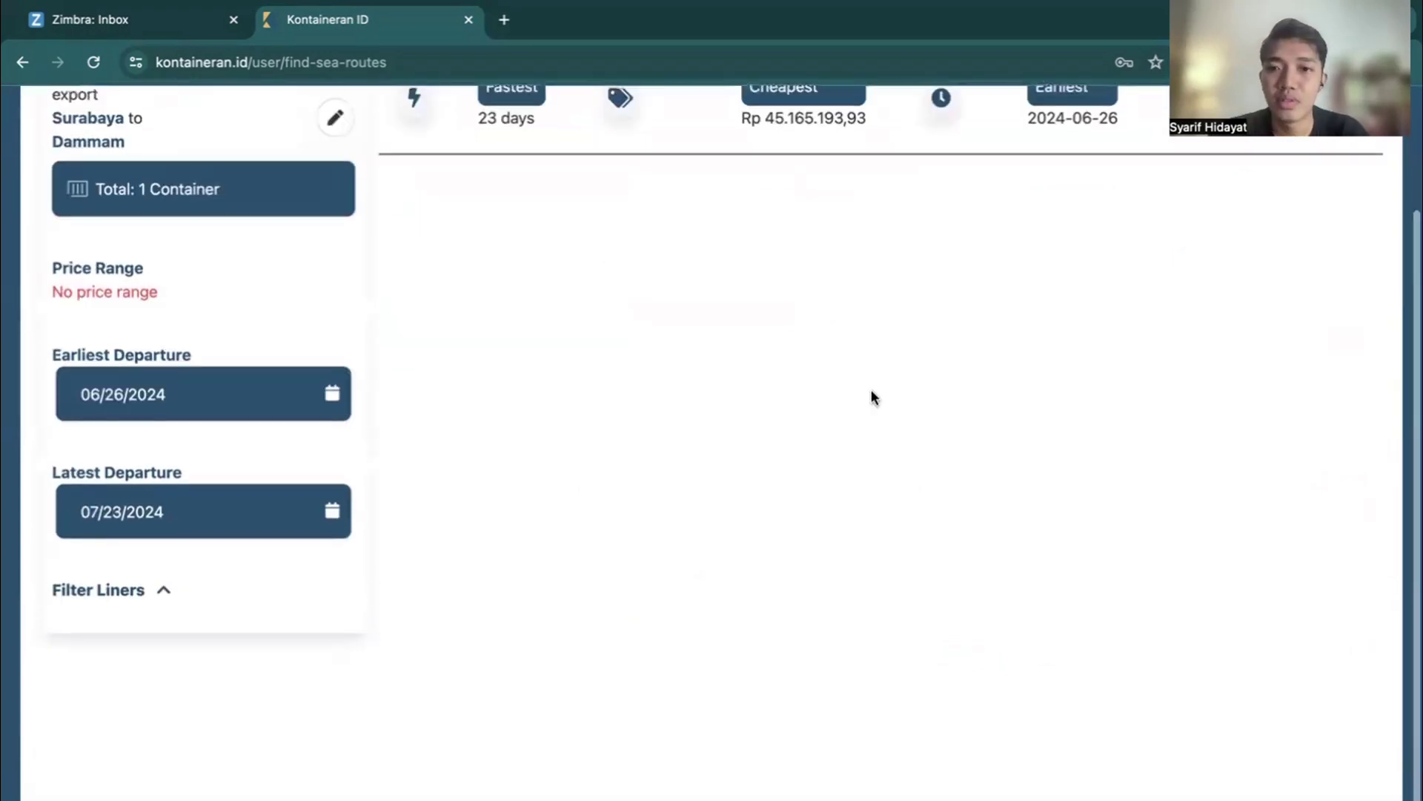
{"action": "left_click", "coordinate": [93, 62]}
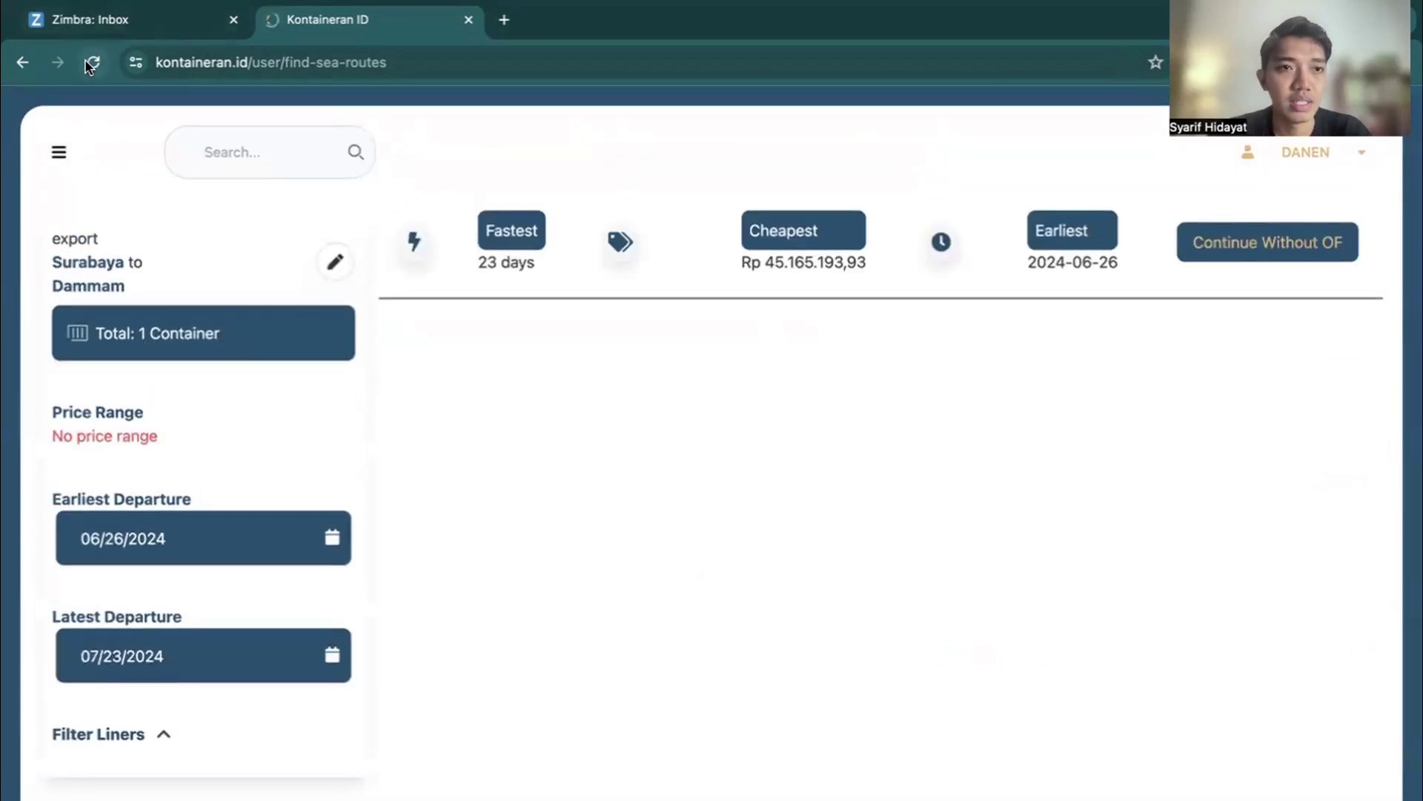
{"action": "left_click", "coordinate": [392, 307]}
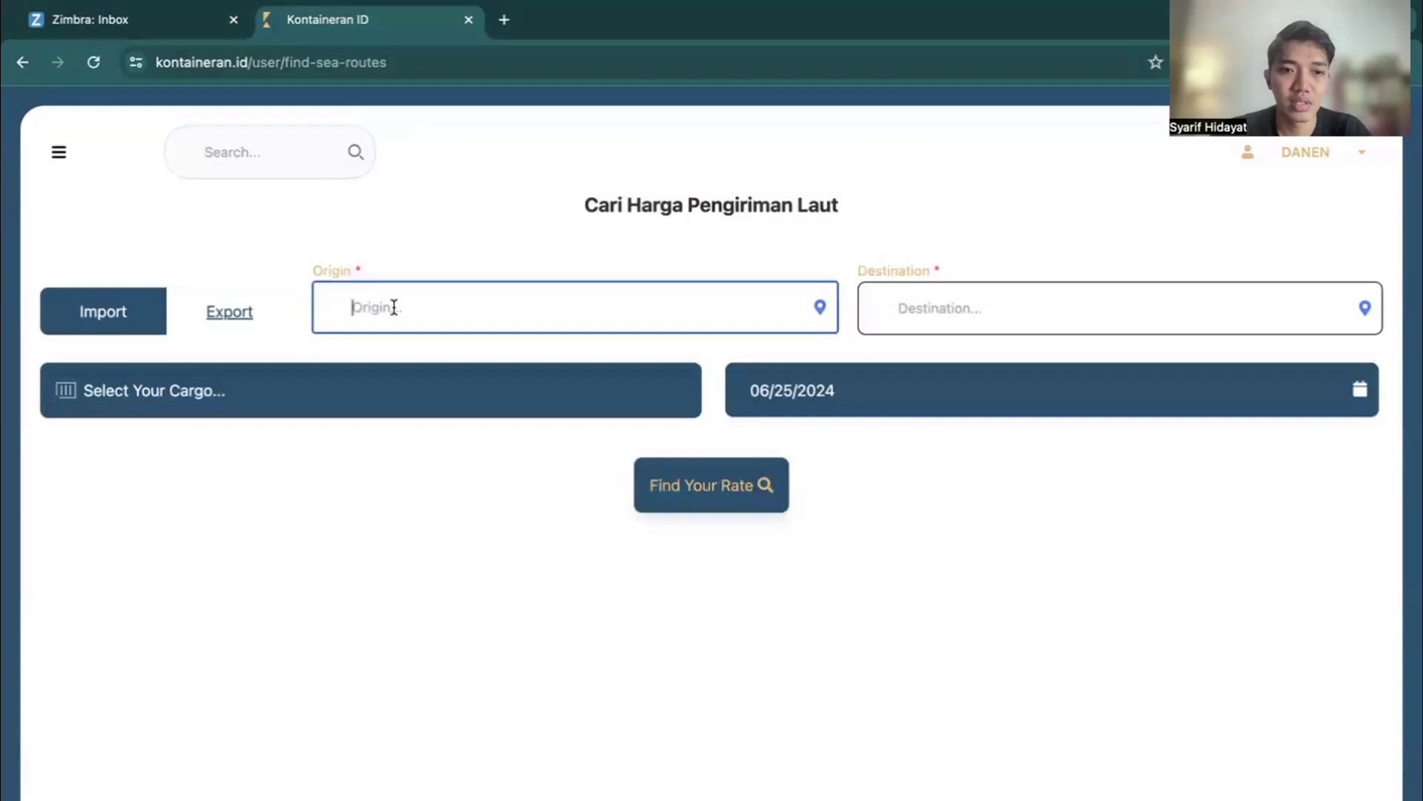
{"action": "type", "text": "suara"}
{"action": "key", "text": "BackSpace"}
{"action": "key", "text": "BackSpace"}
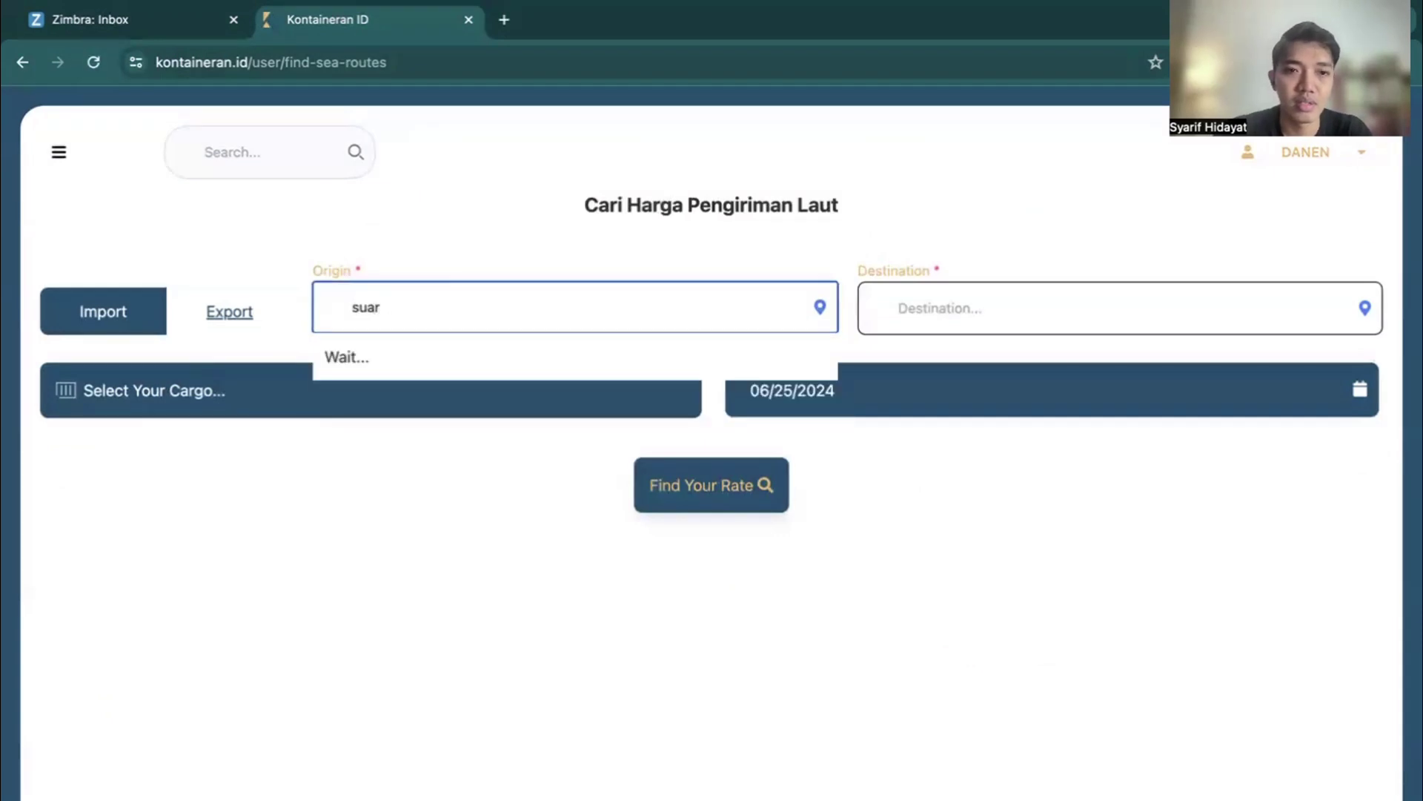
{"action": "key", "text": "BackSpace"}
{"action": "type", "text": "rabaya"}
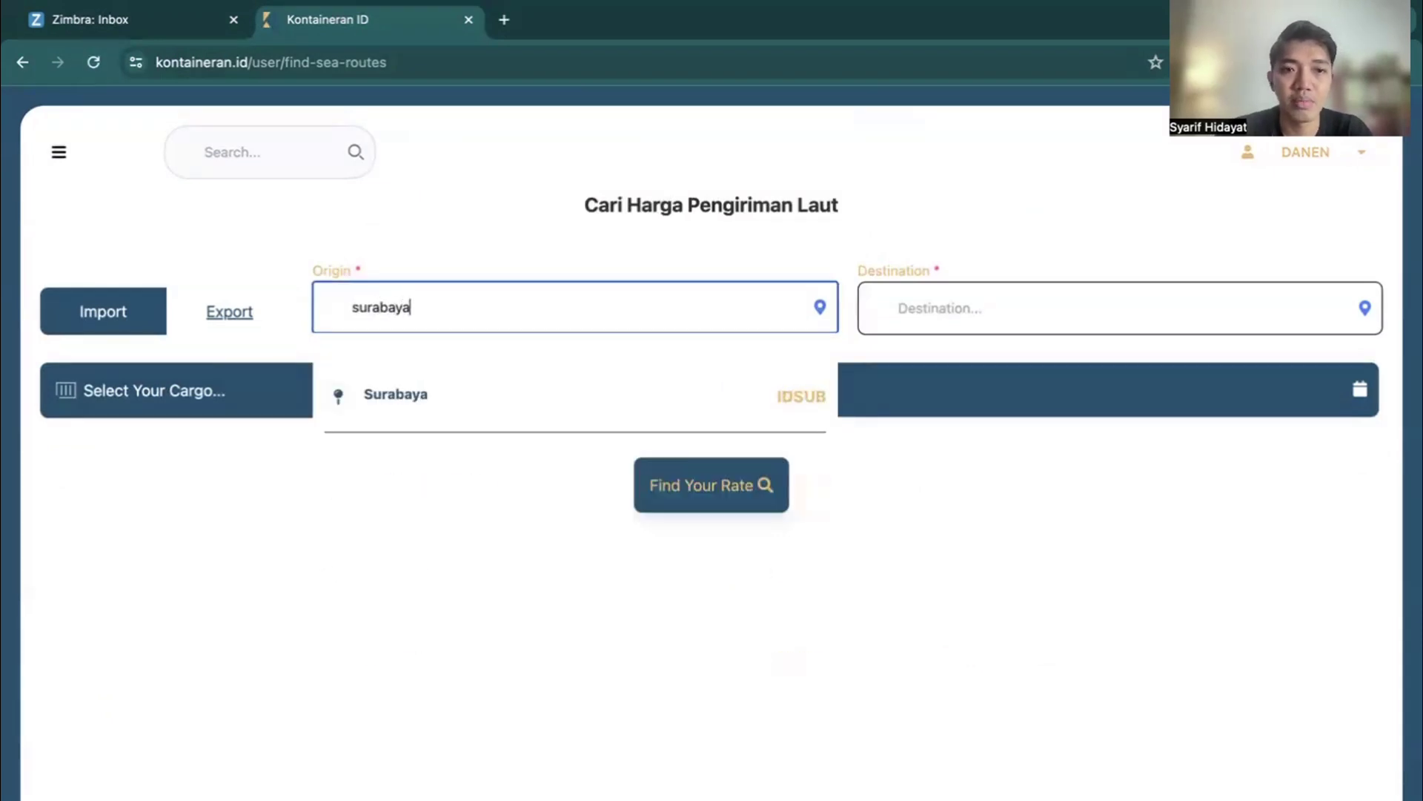
{"action": "left_click", "coordinate": [401, 393]}
{"action": "left_click", "coordinate": [931, 319]}
{"action": "type", "text": "dama"}
{"action": "key", "text": "BackSpace"}
{"action": "type", "text": "mam"}
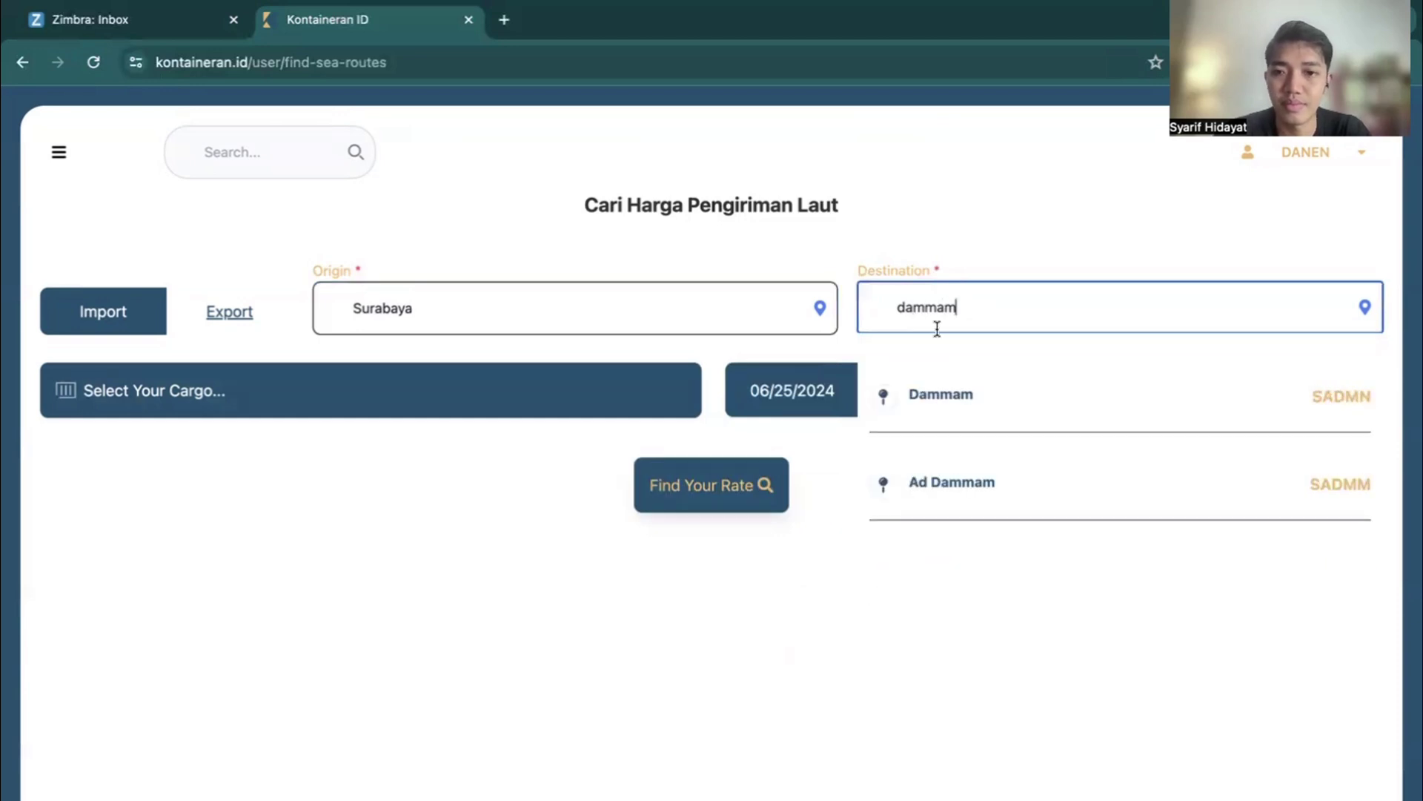
{"action": "left_click", "coordinate": [941, 392]}
{"action": "left_click", "coordinate": [724, 495]}
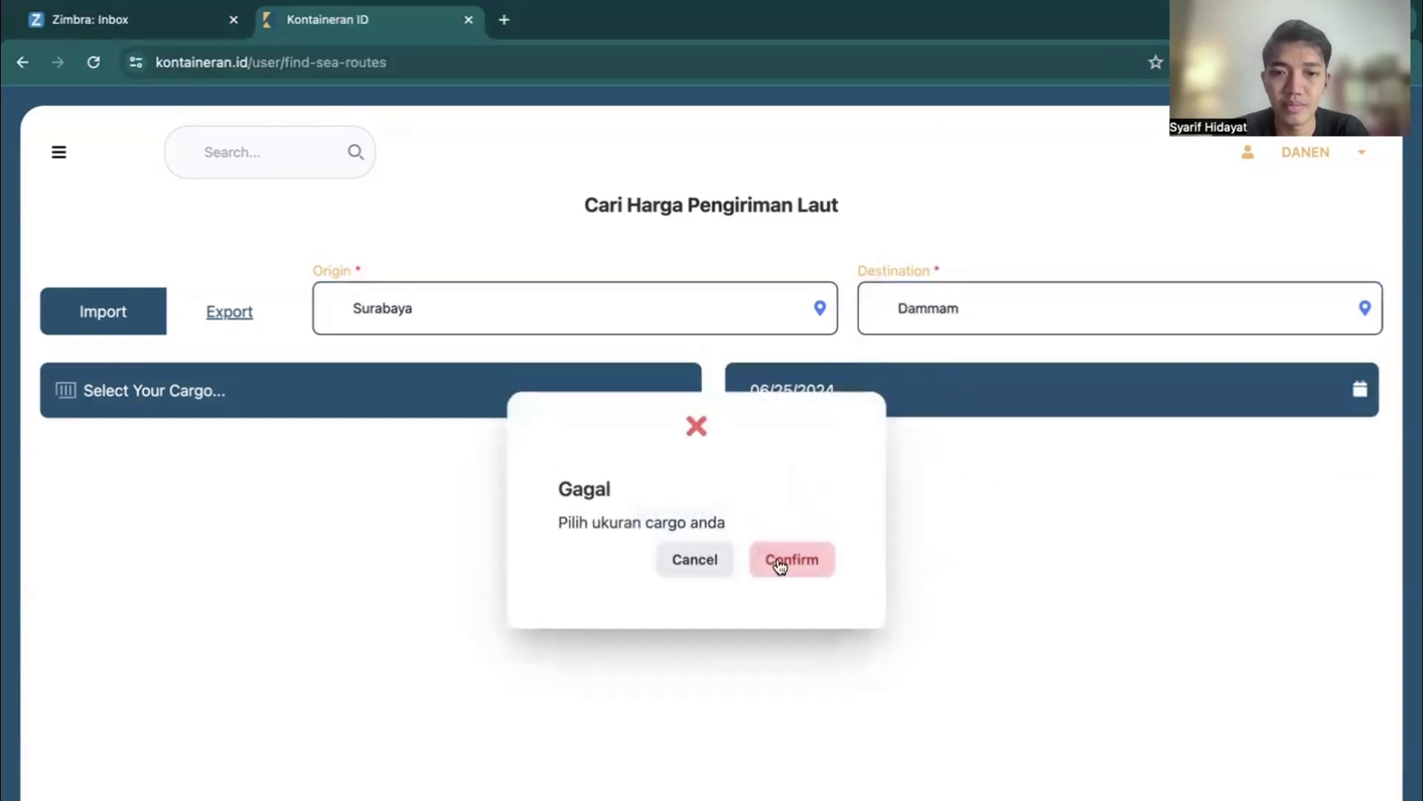
{"action": "left_click", "coordinate": [691, 575]}
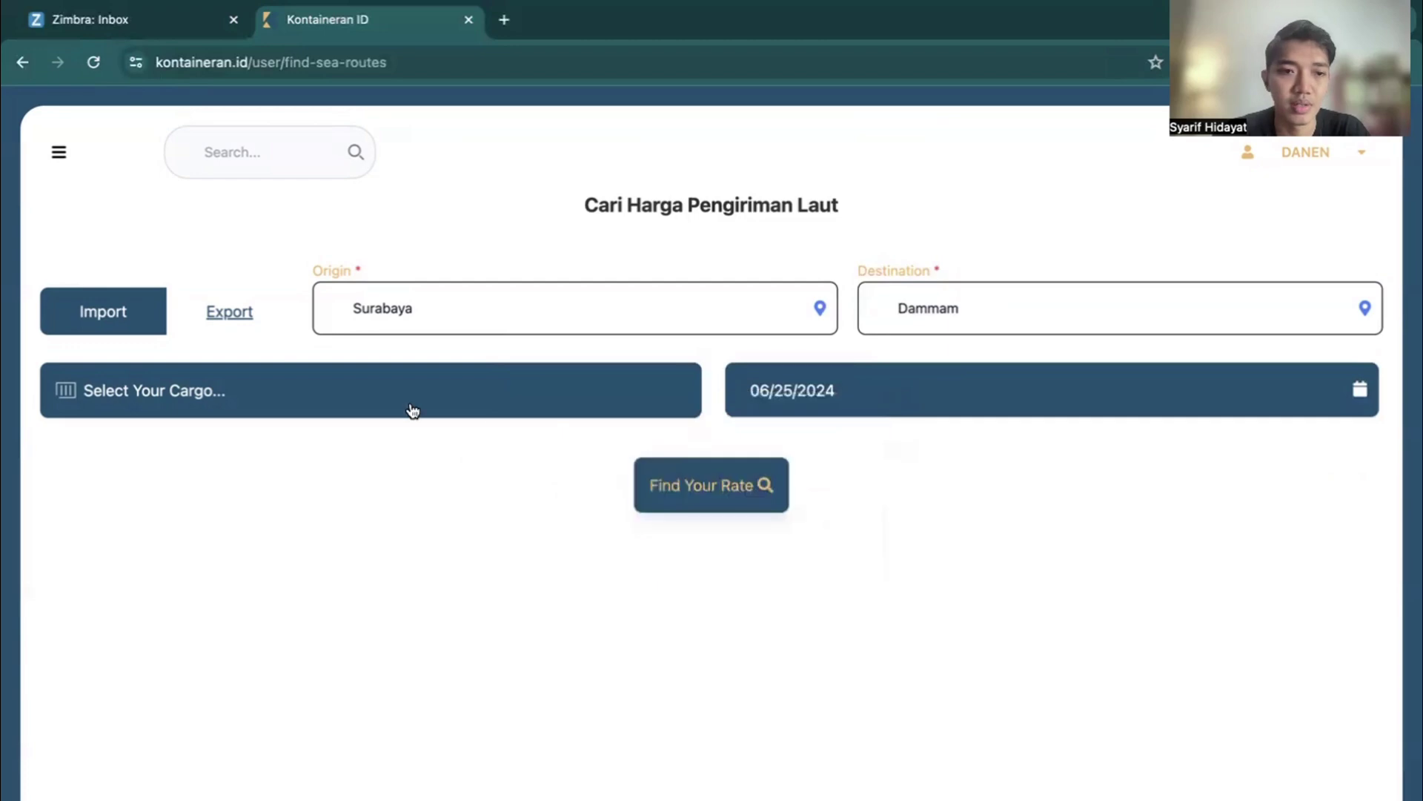
{"action": "left_click", "coordinate": [415, 407]}
{"action": "left_click", "coordinate": [674, 681]}
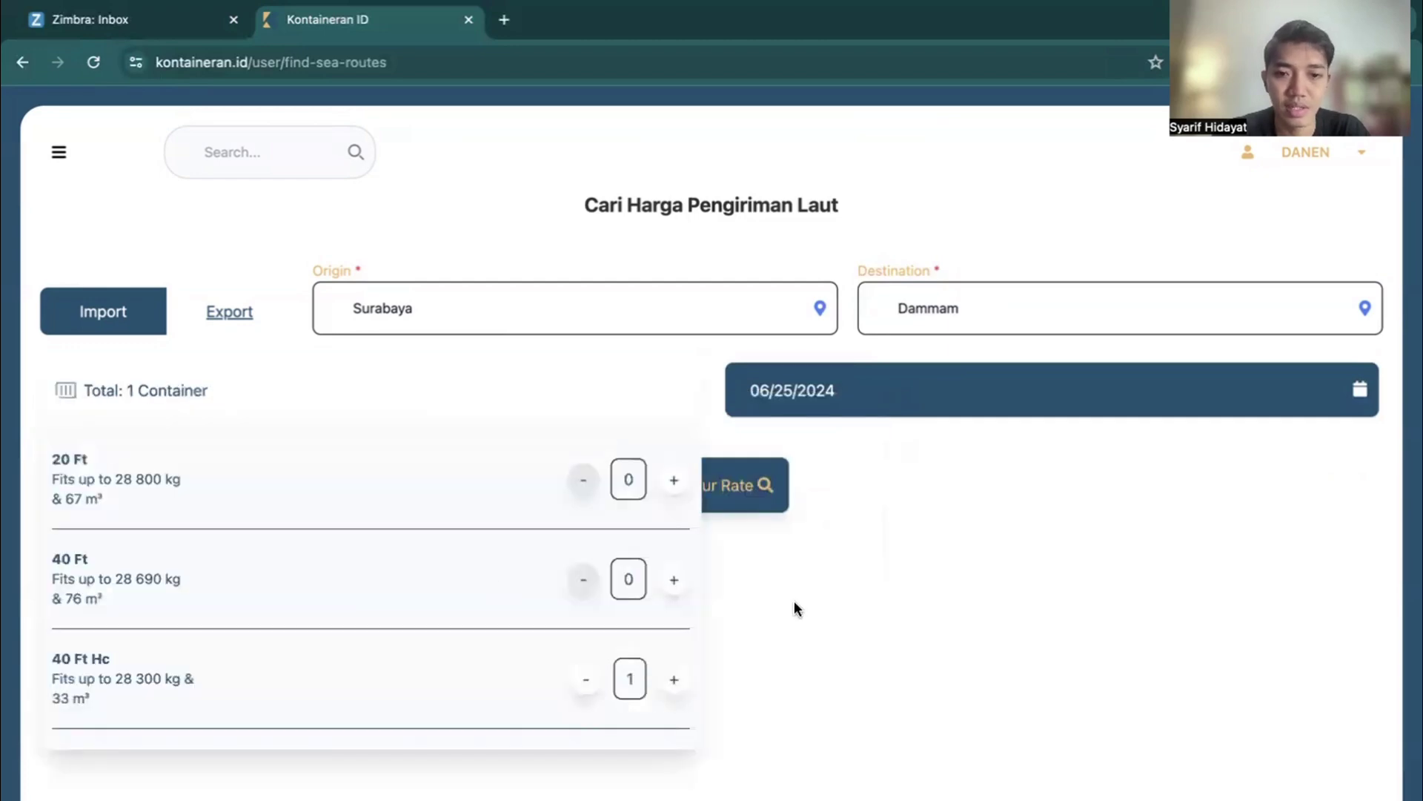
{"action": "left_click", "coordinate": [794, 602]}
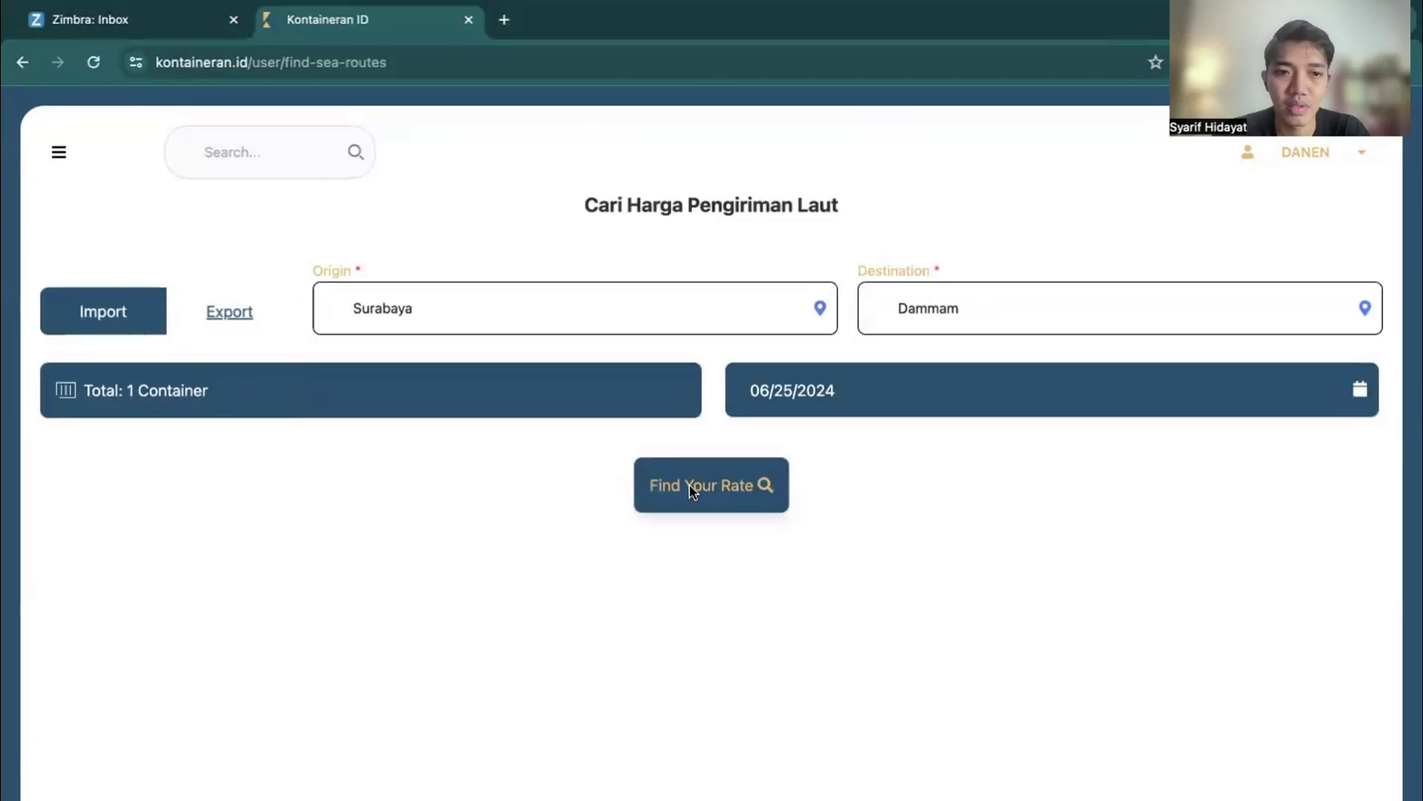
- Reset the rate search to export and set the origin to Surabaya and the destination to Dammam (SADMN)
{"action": "left_click", "coordinate": [199, 305]}
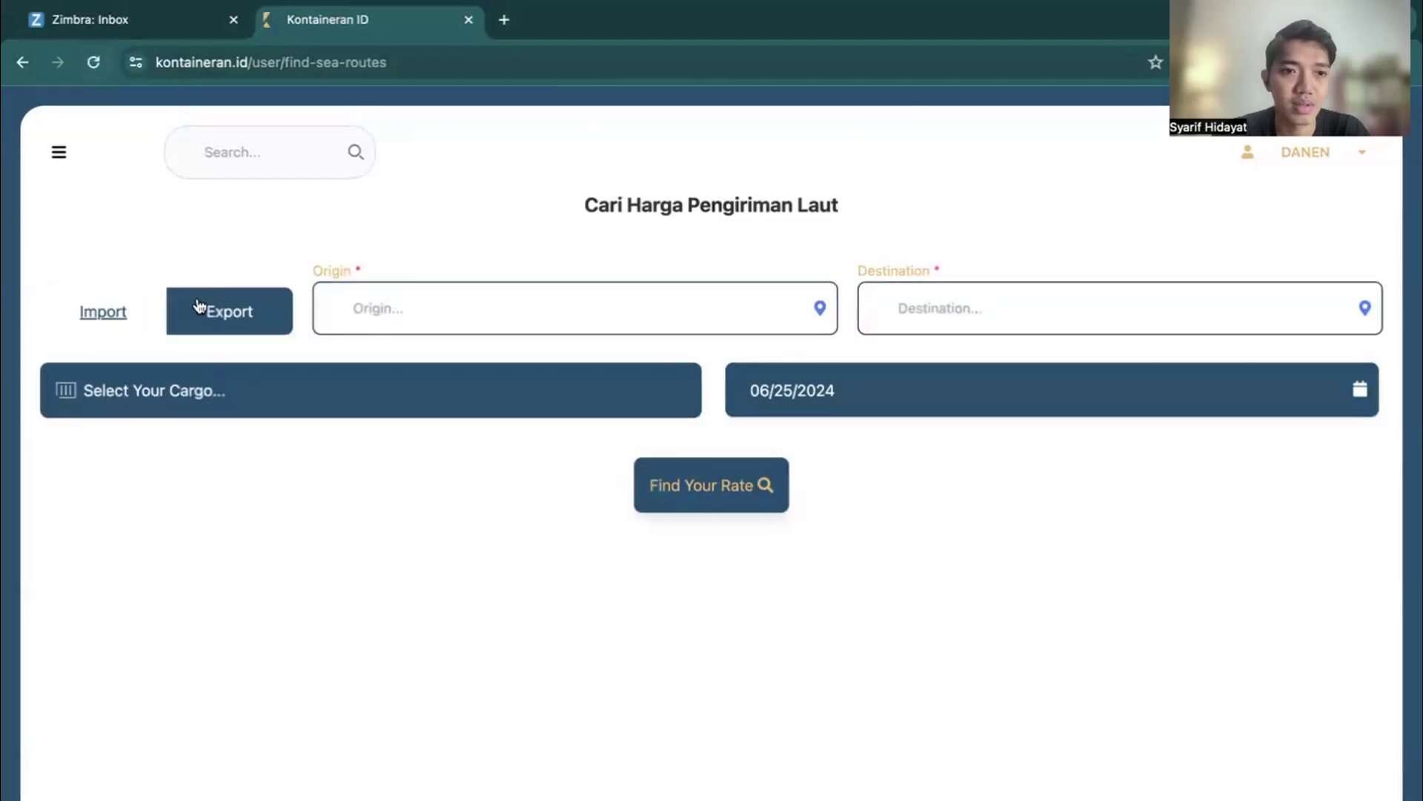
{"action": "left_click", "coordinate": [407, 314]}
{"action": "type", "text": "surabaya"}
{"action": "left_click", "coordinate": [539, 376]}
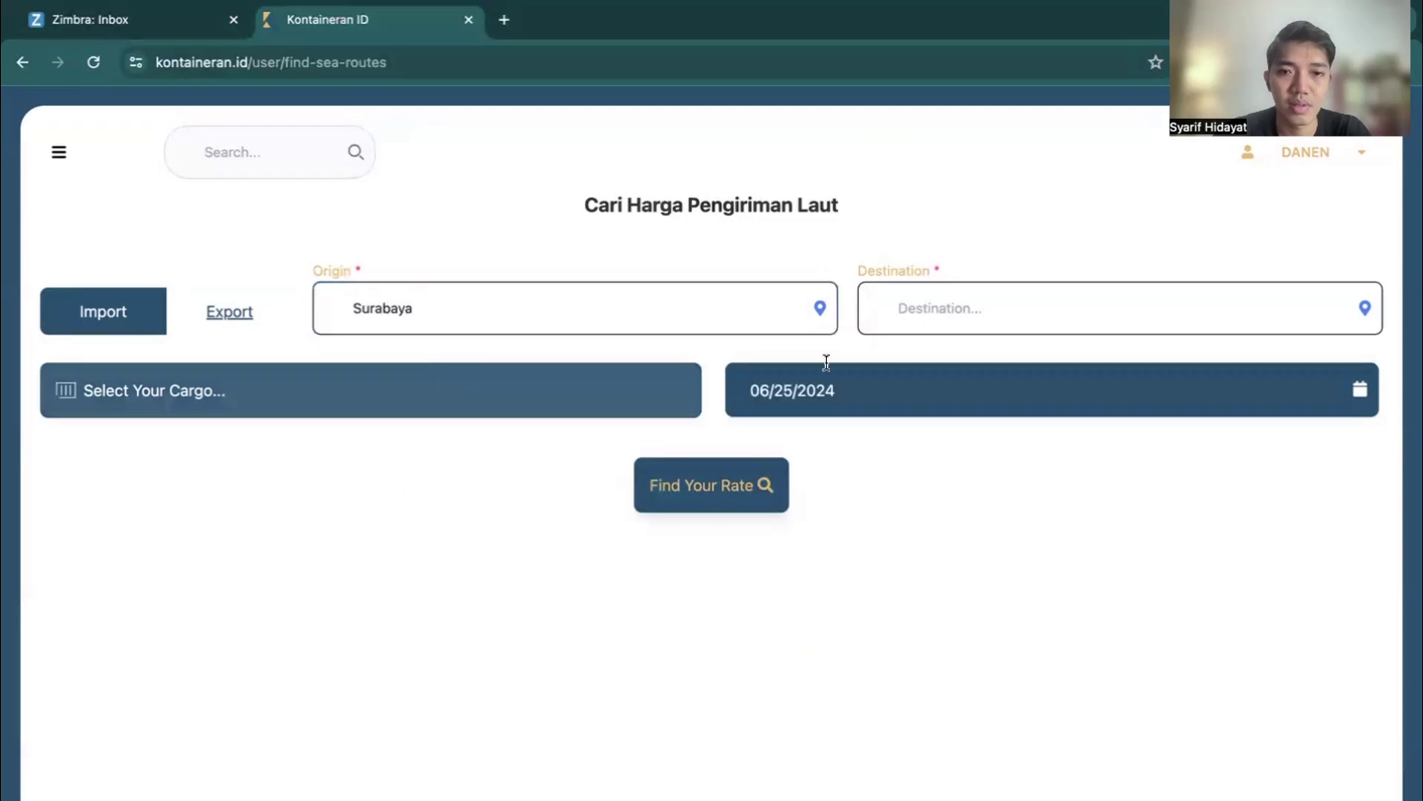
{"action": "left_click", "coordinate": [974, 318]}
{"action": "type", "text": "dama"}
{"action": "key", "text": "BackSpace"}
{"action": "type", "text": "mmam"}
{"action": "left_click", "coordinate": [981, 389]}
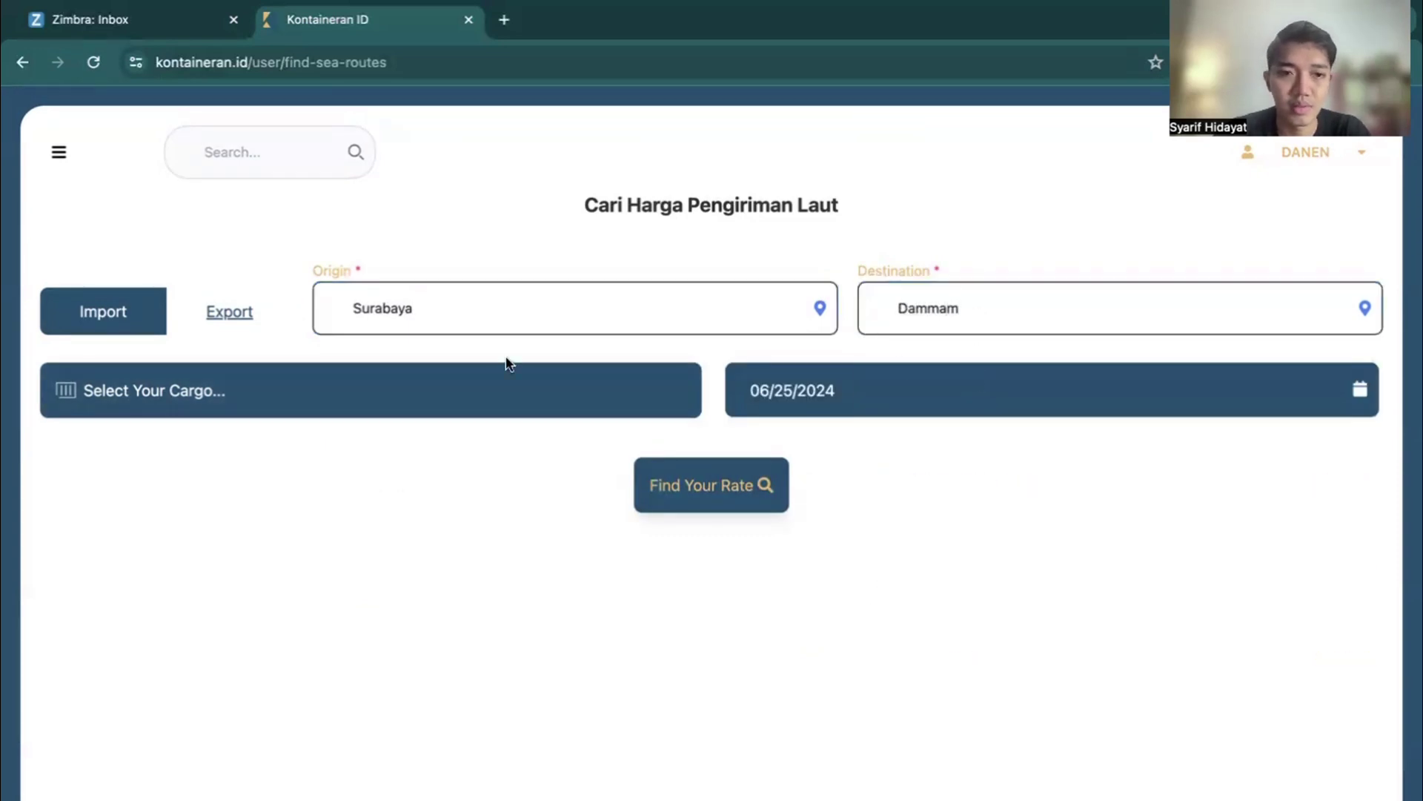
- Add one 40 Ft Hc container as cargo and find the sea rates from Surabaya to Dammam
{"action": "left_click", "coordinate": [444, 391]}
{"action": "left_click", "coordinate": [673, 679]}
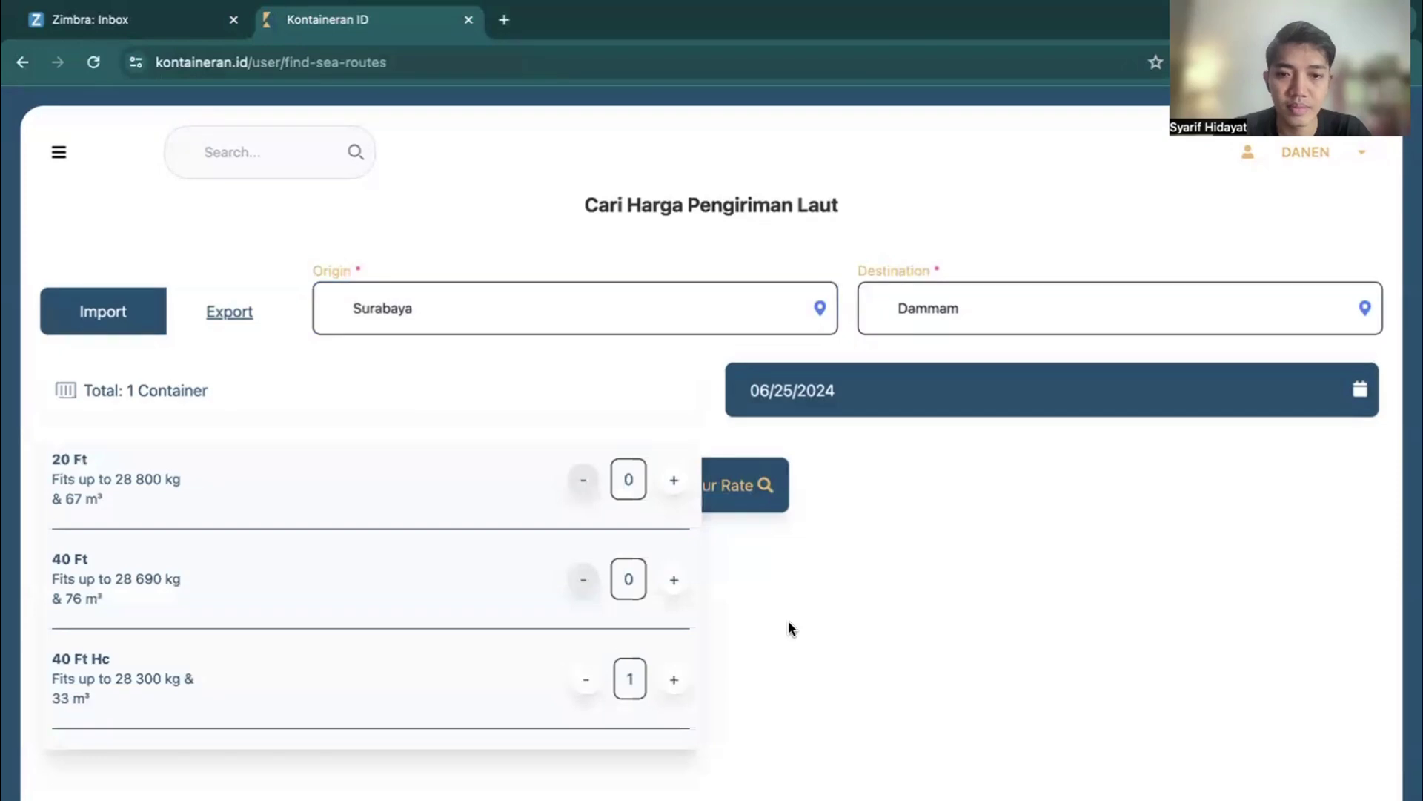
{"action": "left_click", "coordinate": [789, 620]}
{"action": "left_click", "coordinate": [705, 506]}
{"action": "left_click", "coordinate": [792, 583]}
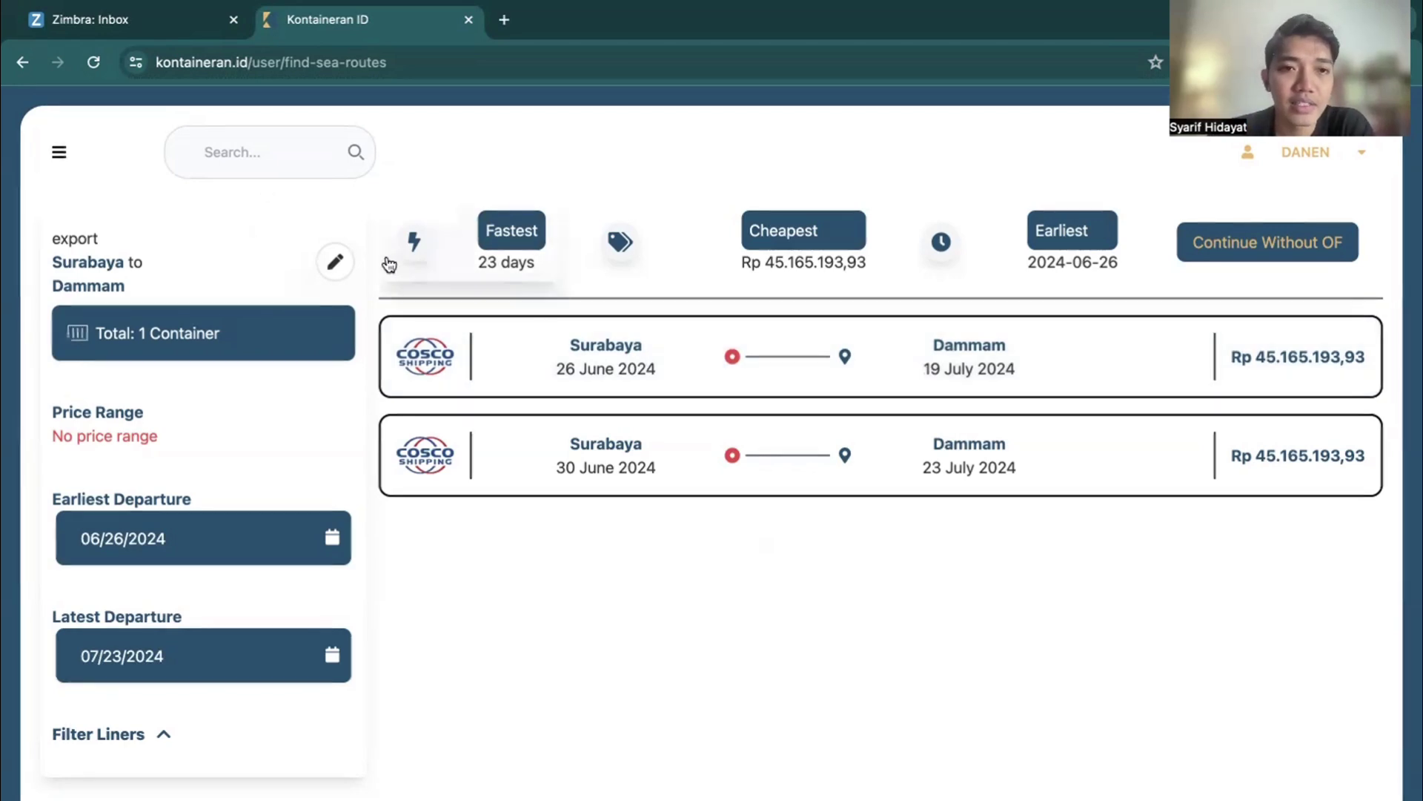
- Reopen the rate search for editing and change the origin to Jakarta
{"action": "left_click", "coordinate": [334, 264]}
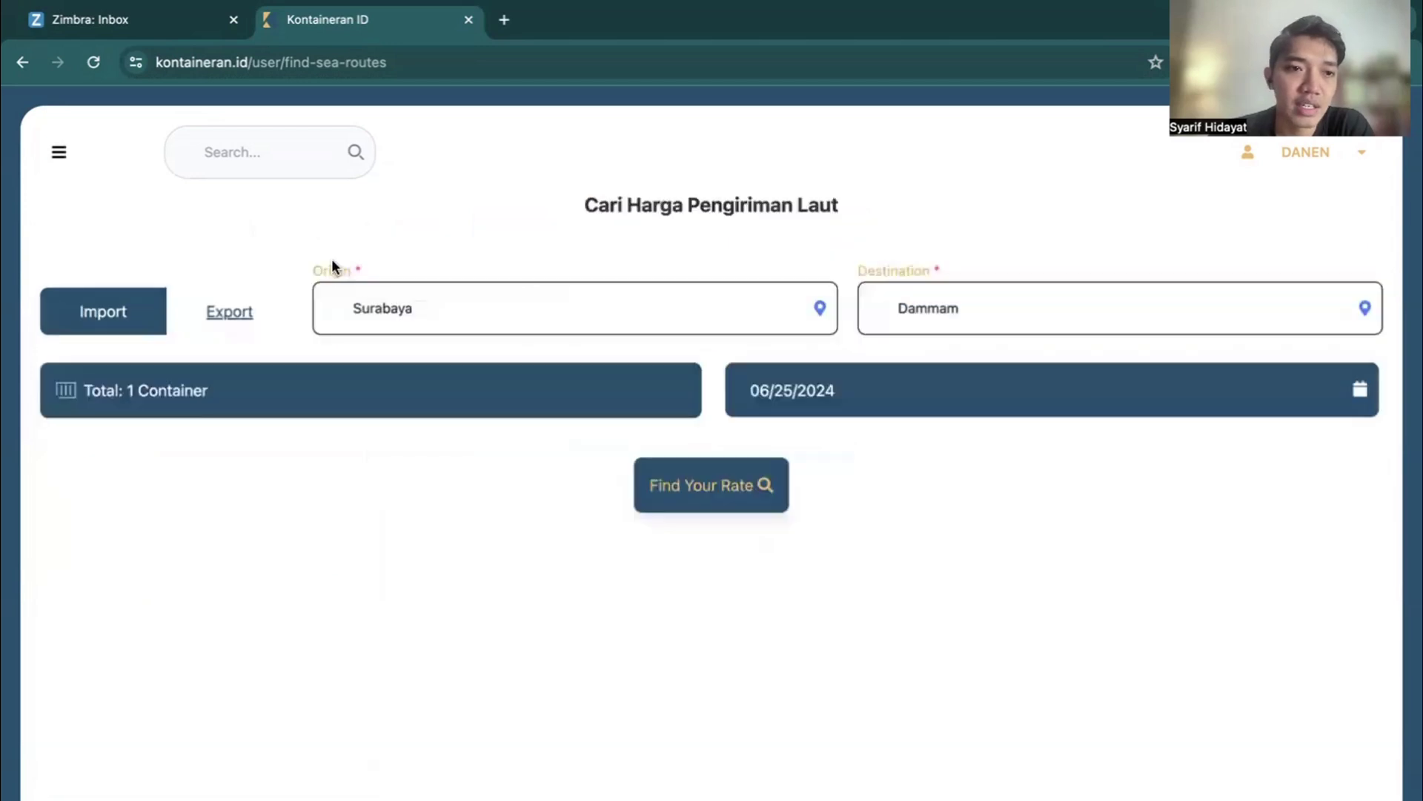
{"action": "left_click", "coordinate": [469, 312]}
{"action": "double_click", "coordinate": [468, 312]}
{"action": "type", "text": "jakarta"}
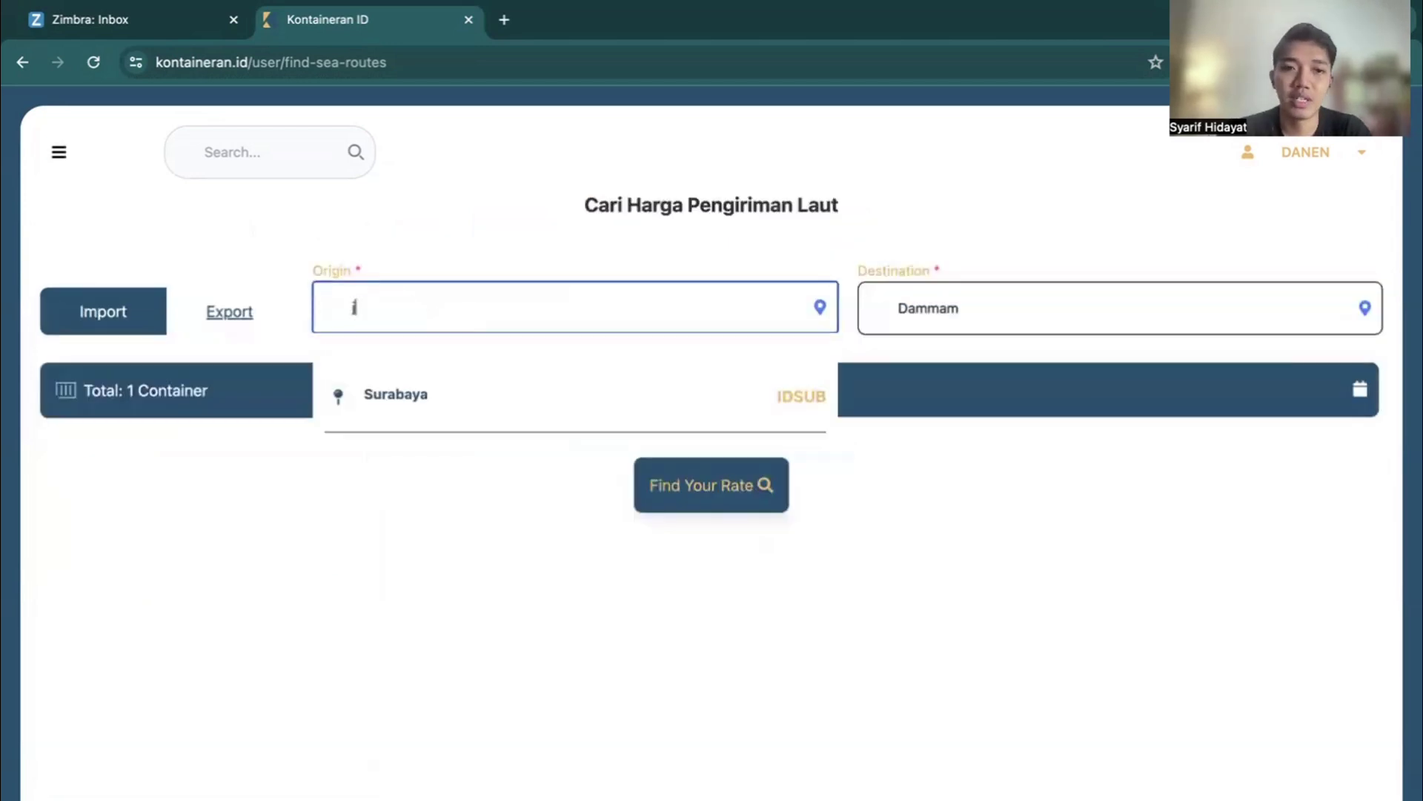
{"action": "left_click", "coordinate": [450, 407]}
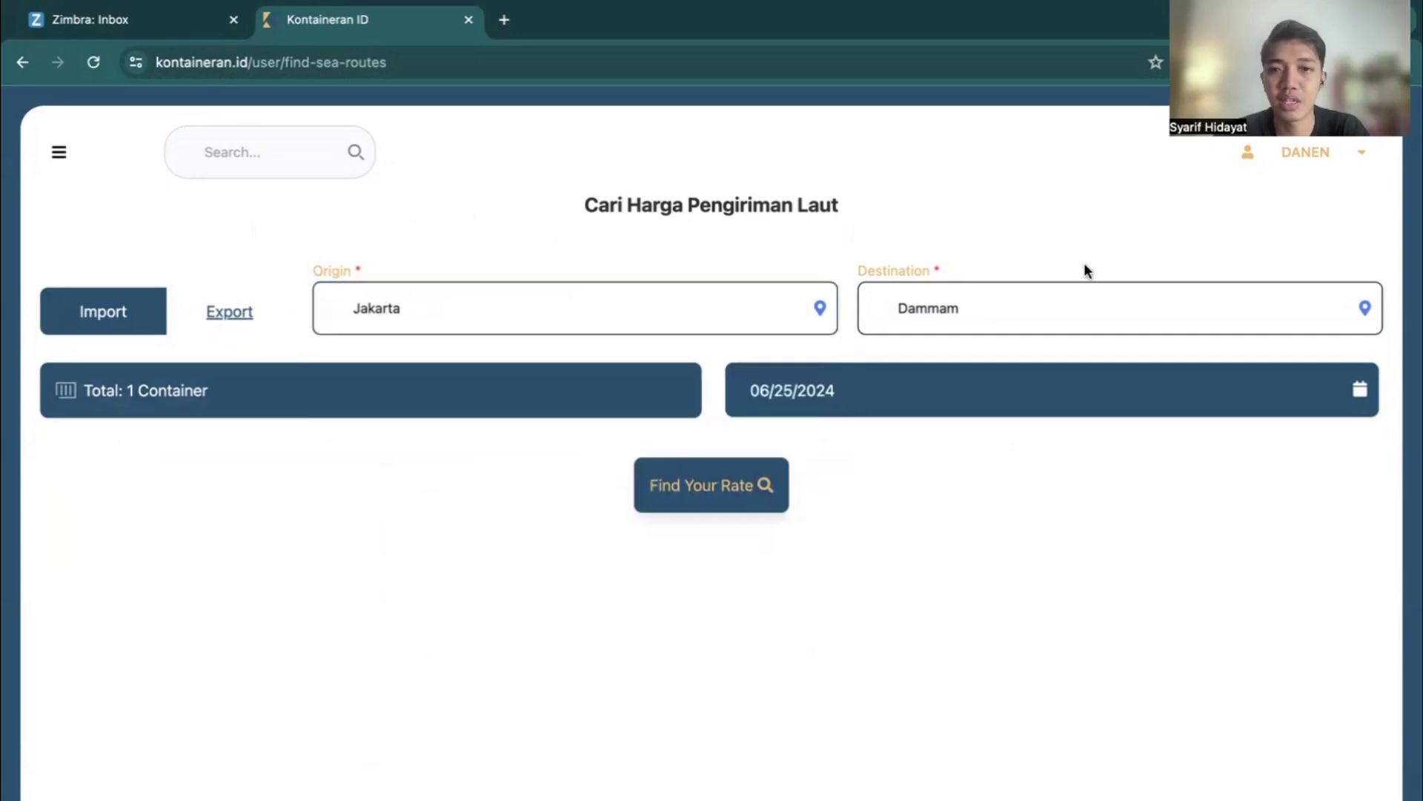
- Change the search destination to Hamburg and find the sea rates from Jakarta
{"action": "double_click", "coordinate": [1022, 308]}
{"action": "type", "text": "hamburg"}
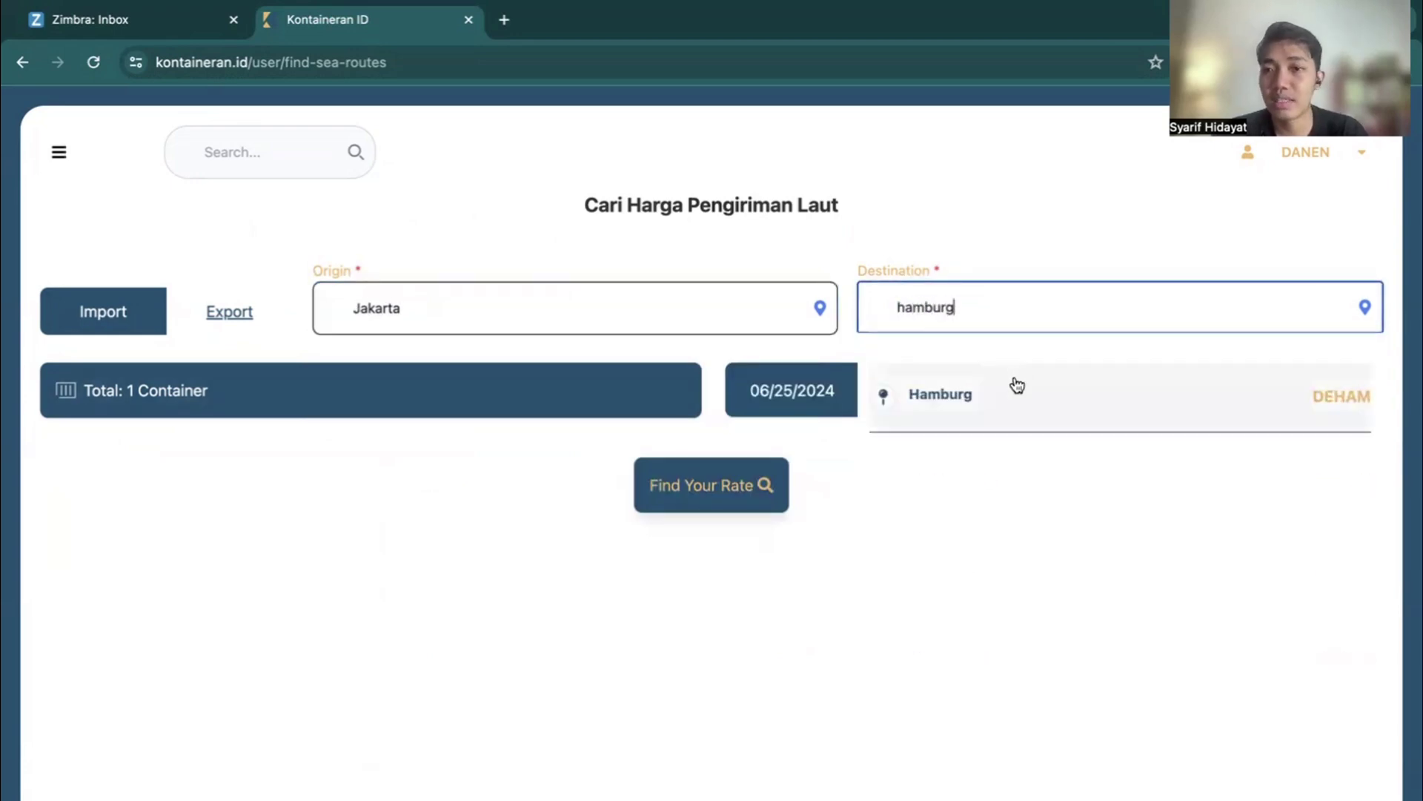
{"action": "left_click", "coordinate": [1014, 383]}
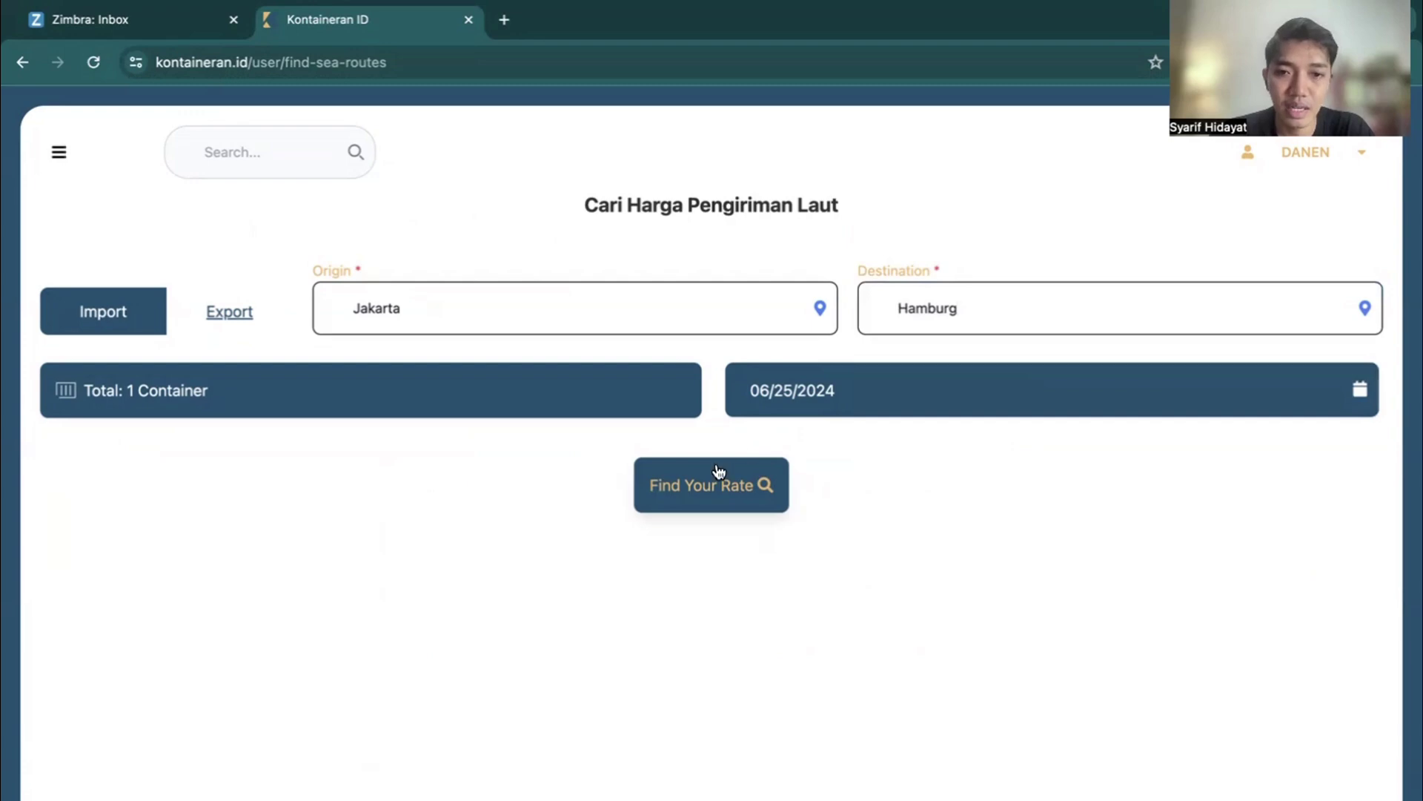
{"action": "left_click", "coordinate": [697, 485]}
{"action": "left_click", "coordinate": [772, 582]}
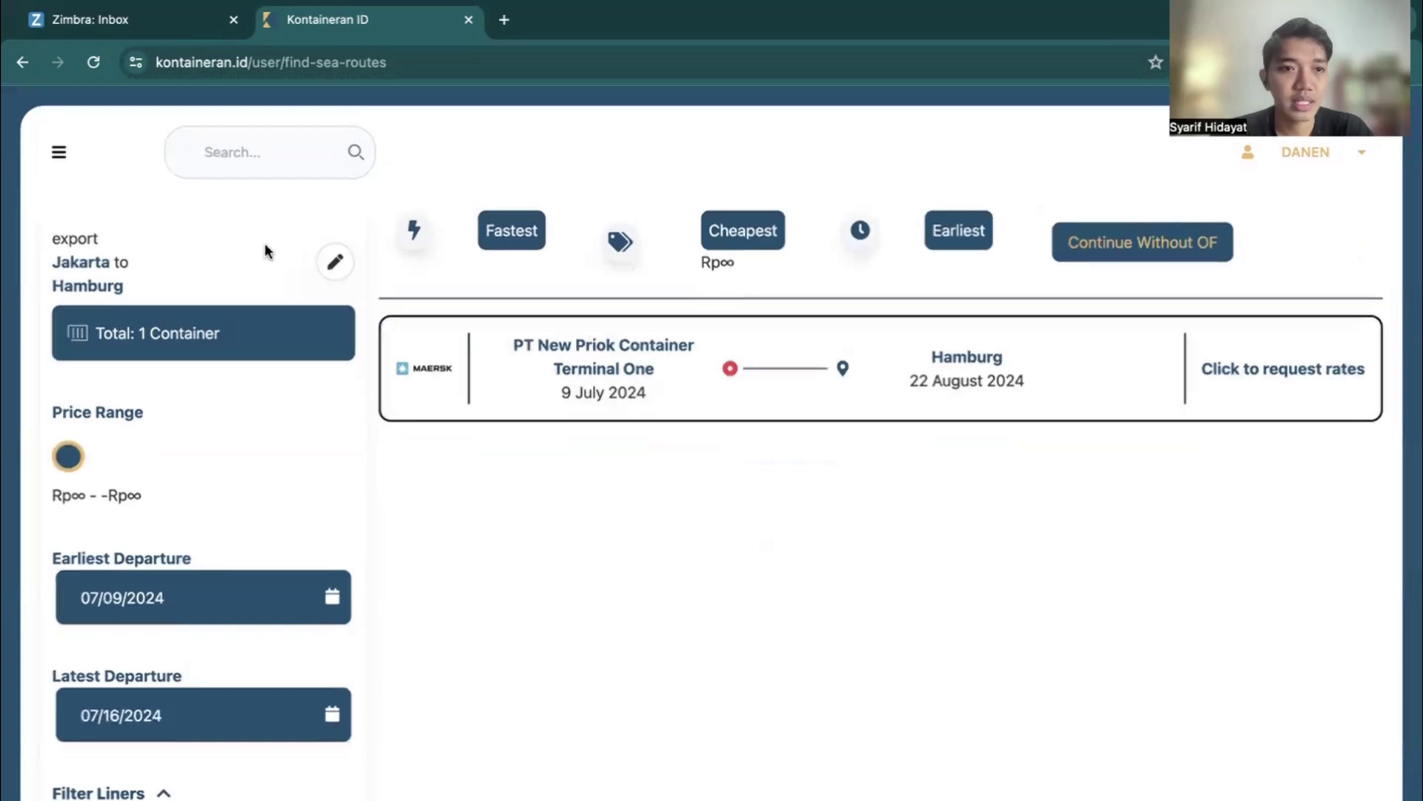
- Reopen the rate search, change the origin to Surabaya and find the sea rates to Hamburg
{"action": "left_click", "coordinate": [334, 263]}
{"action": "left_click", "coordinate": [463, 304]}
{"action": "key", "text": "ctrl+a"}
{"action": "type", "text": "surabaya"}
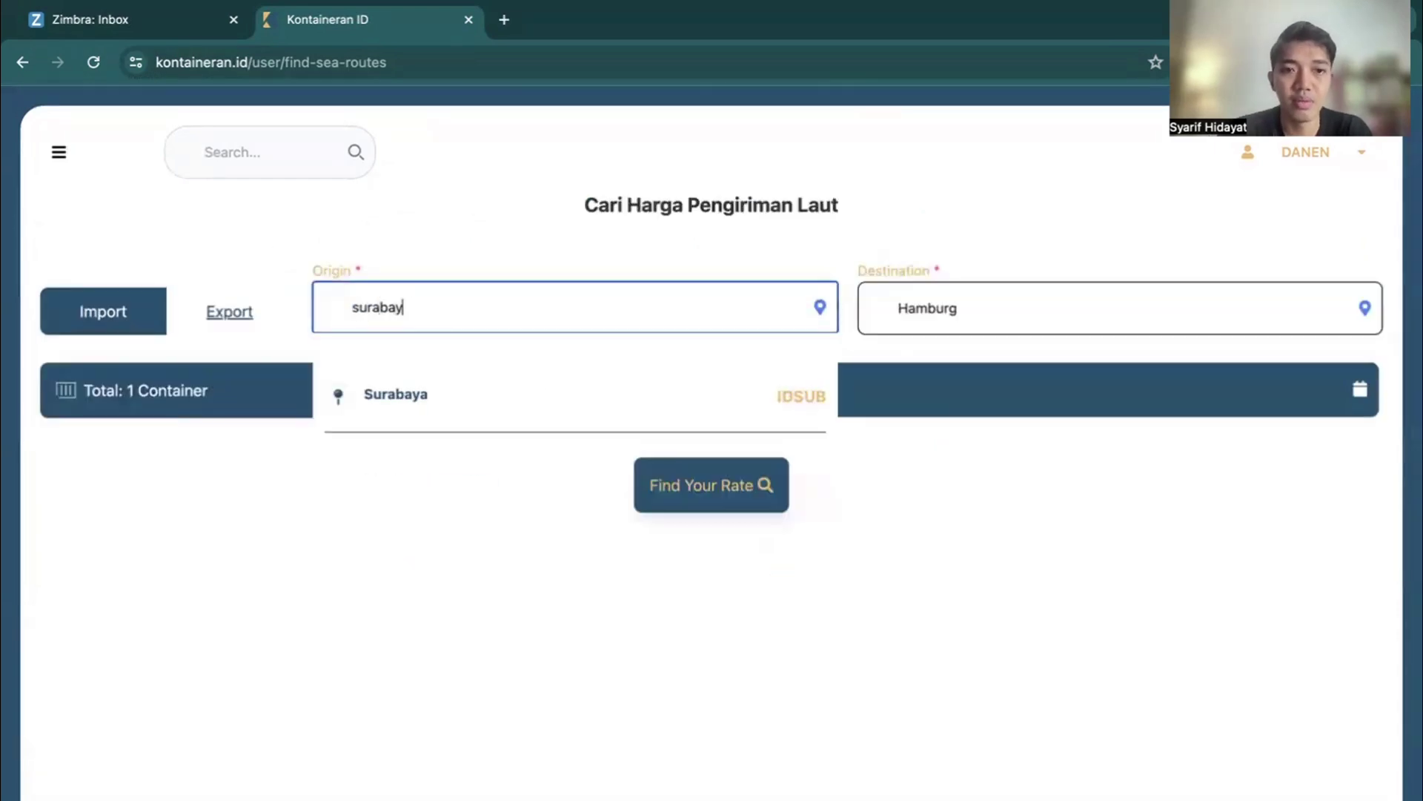
{"action": "left_click", "coordinate": [502, 404]}
{"action": "left_click", "coordinate": [674, 486]}
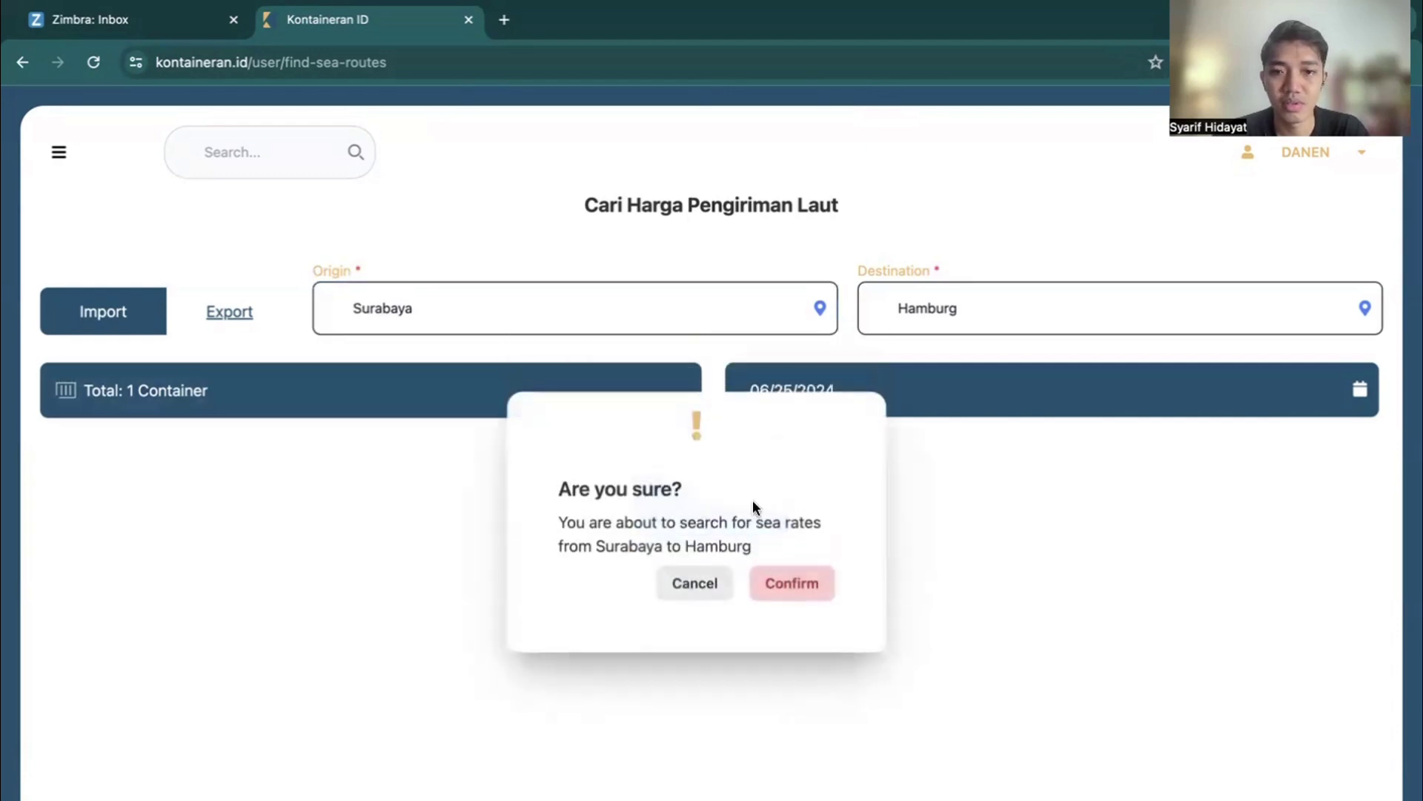
{"action": "left_click", "coordinate": [788, 583]}
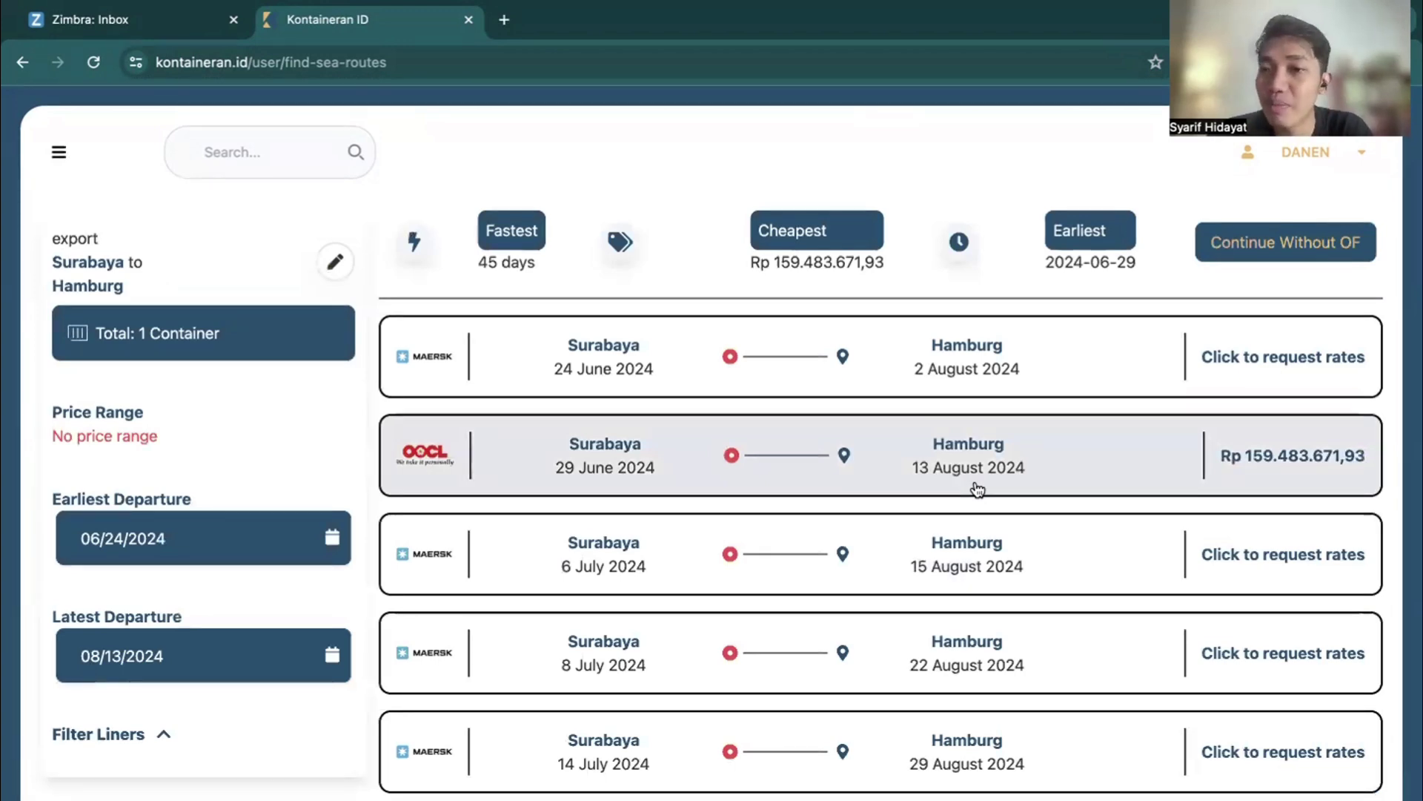
- Review the shipping and origin rate breakdown of the OOCL shipment departing 29 June 2024, and close it
{"action": "scroll", "coordinate": [978, 488], "scroll_direction": "down", "scroll_amount": 3}
{"action": "scroll", "coordinate": [978, 489], "scroll_direction": "up", "scroll_amount": 3}
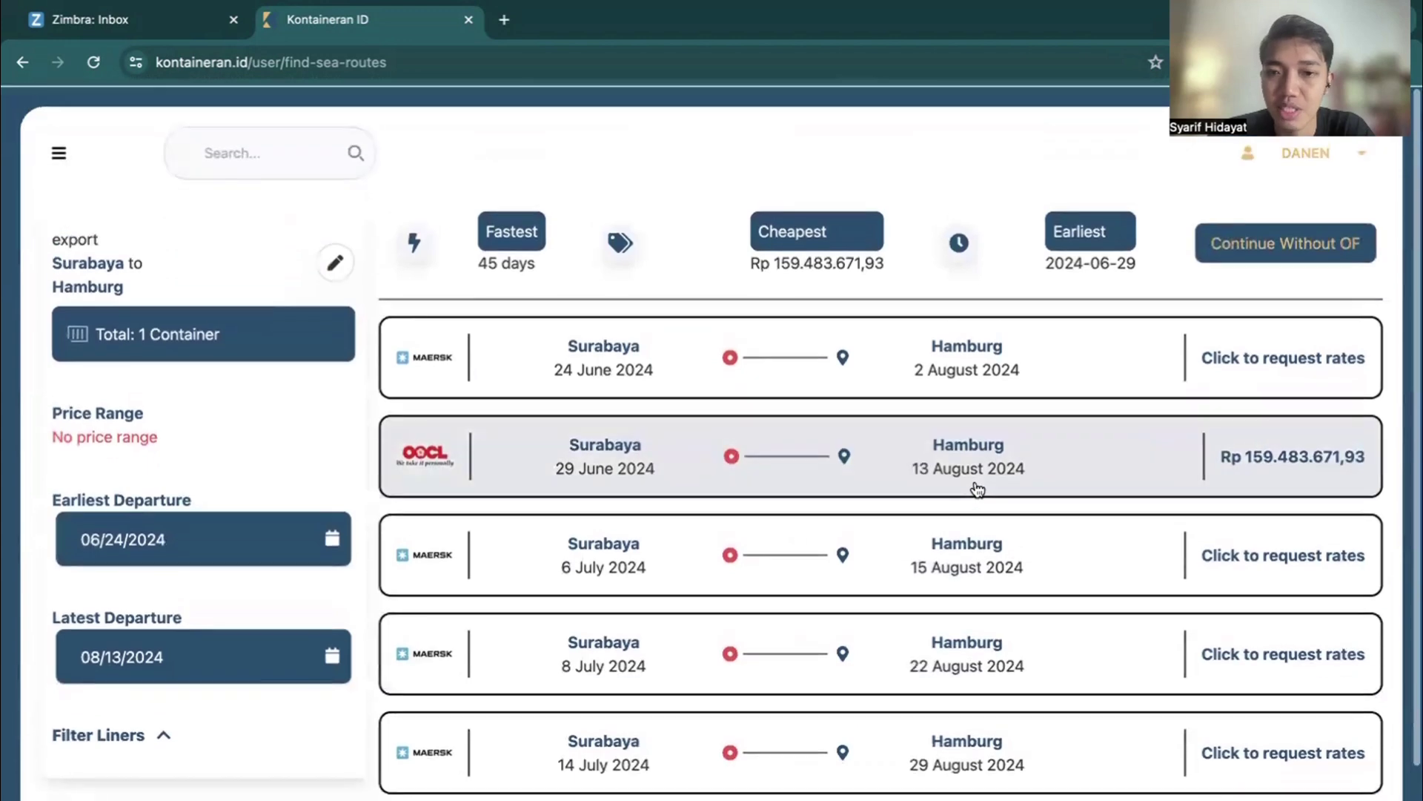
{"action": "left_click", "coordinate": [932, 438]}
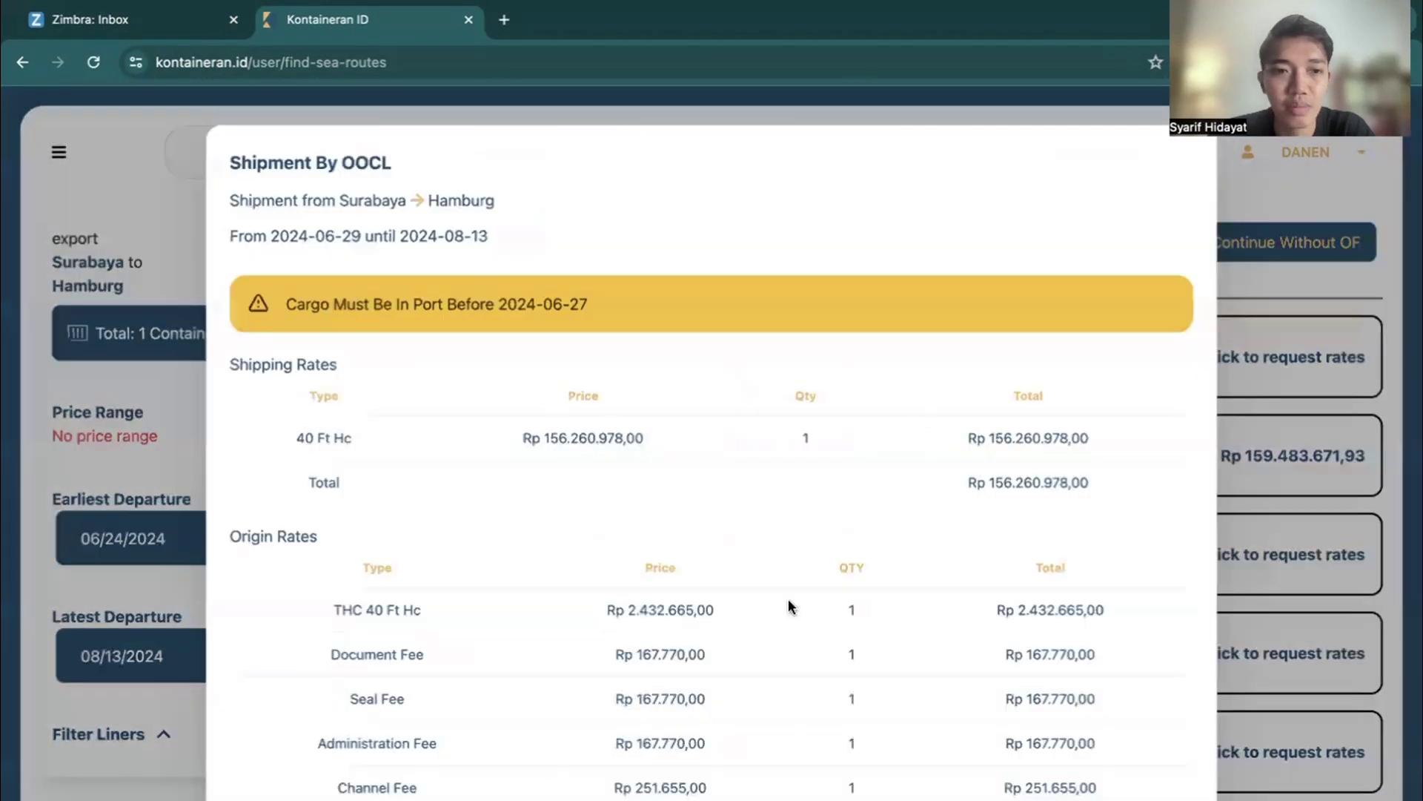
{"action": "scroll", "coordinate": [798, 554], "scroll_direction": "down", "scroll_amount": 3}
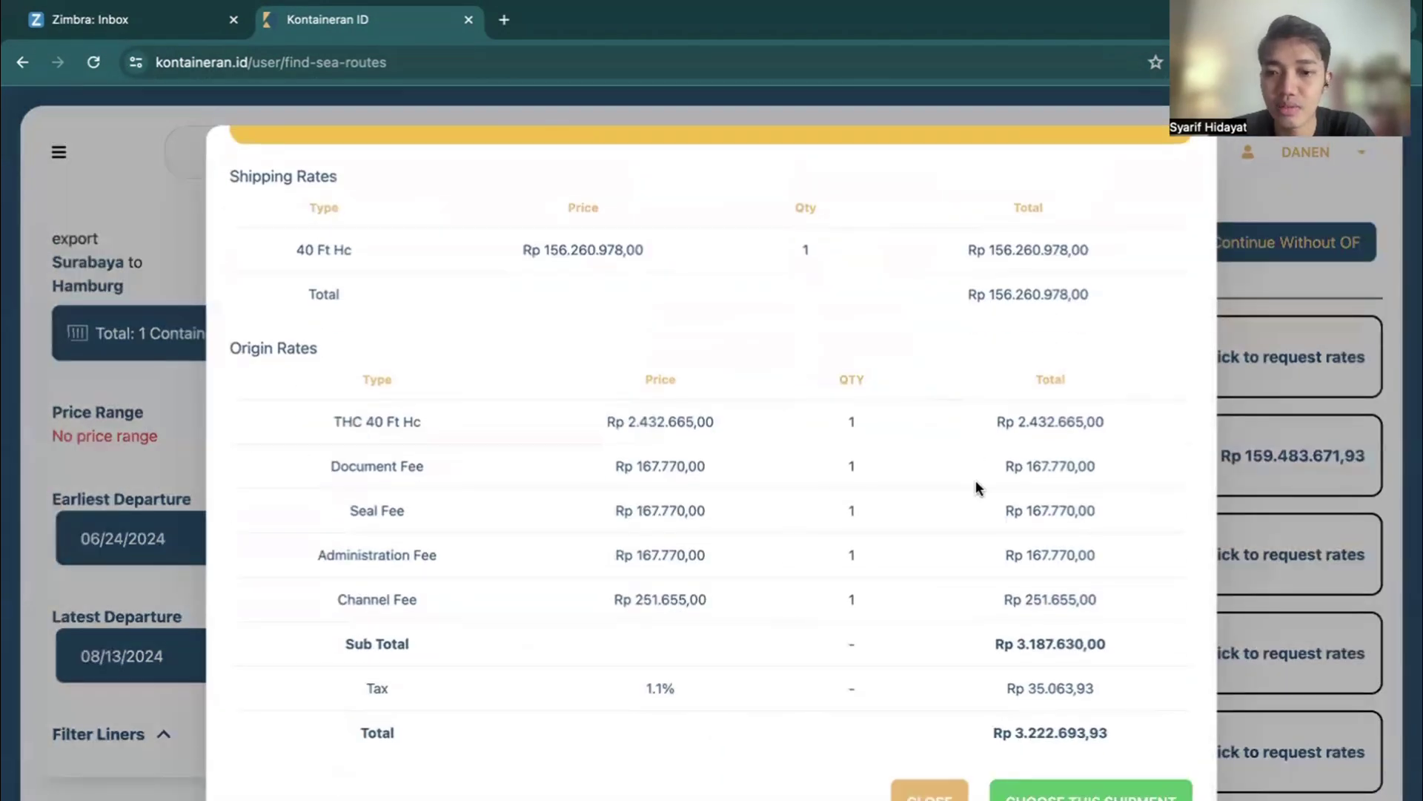
{"action": "scroll", "coordinate": [977, 489], "scroll_direction": "up", "scroll_amount": 3}
{"action": "scroll", "coordinate": [1011, 526], "scroll_direction": "down", "scroll_amount": 3}
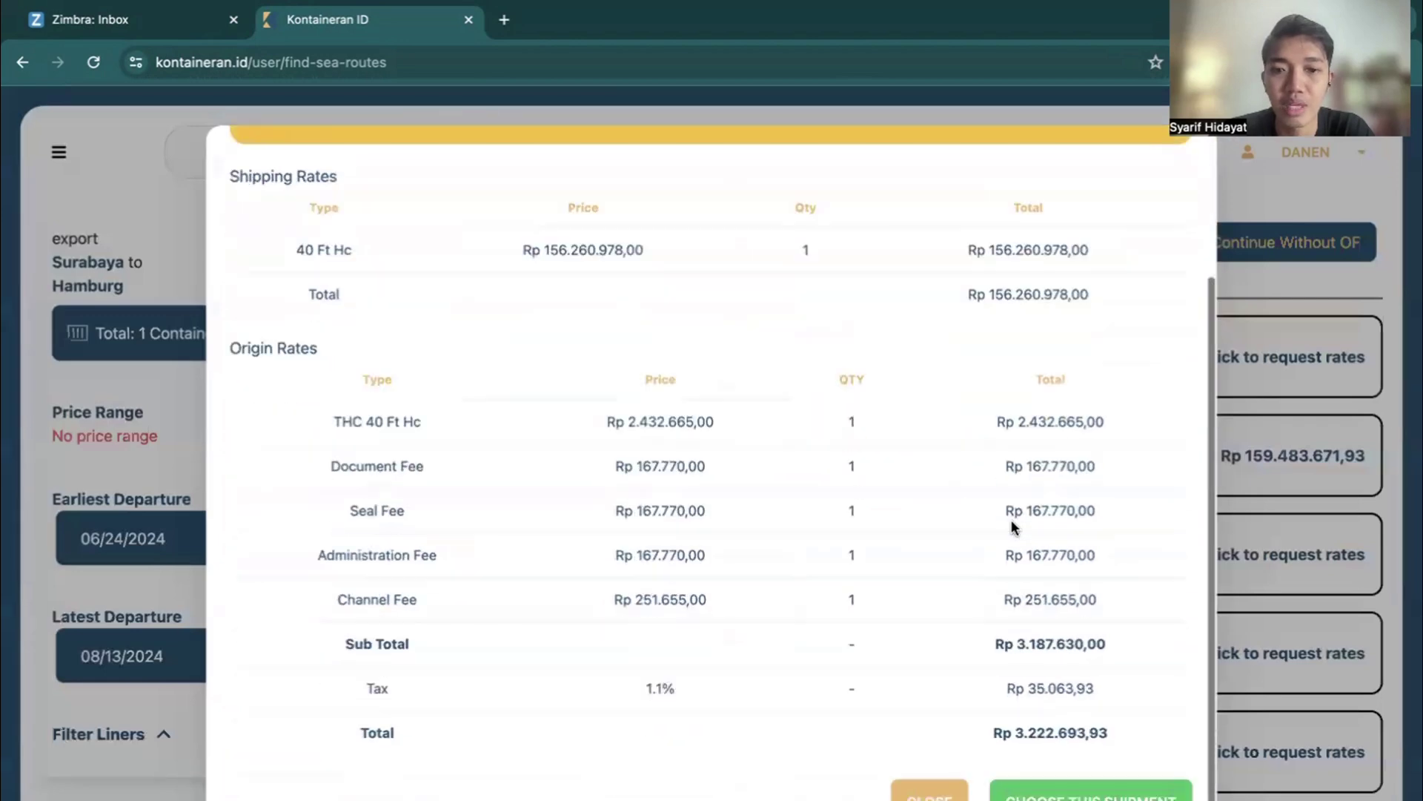
{"action": "left_click", "coordinate": [927, 792]}
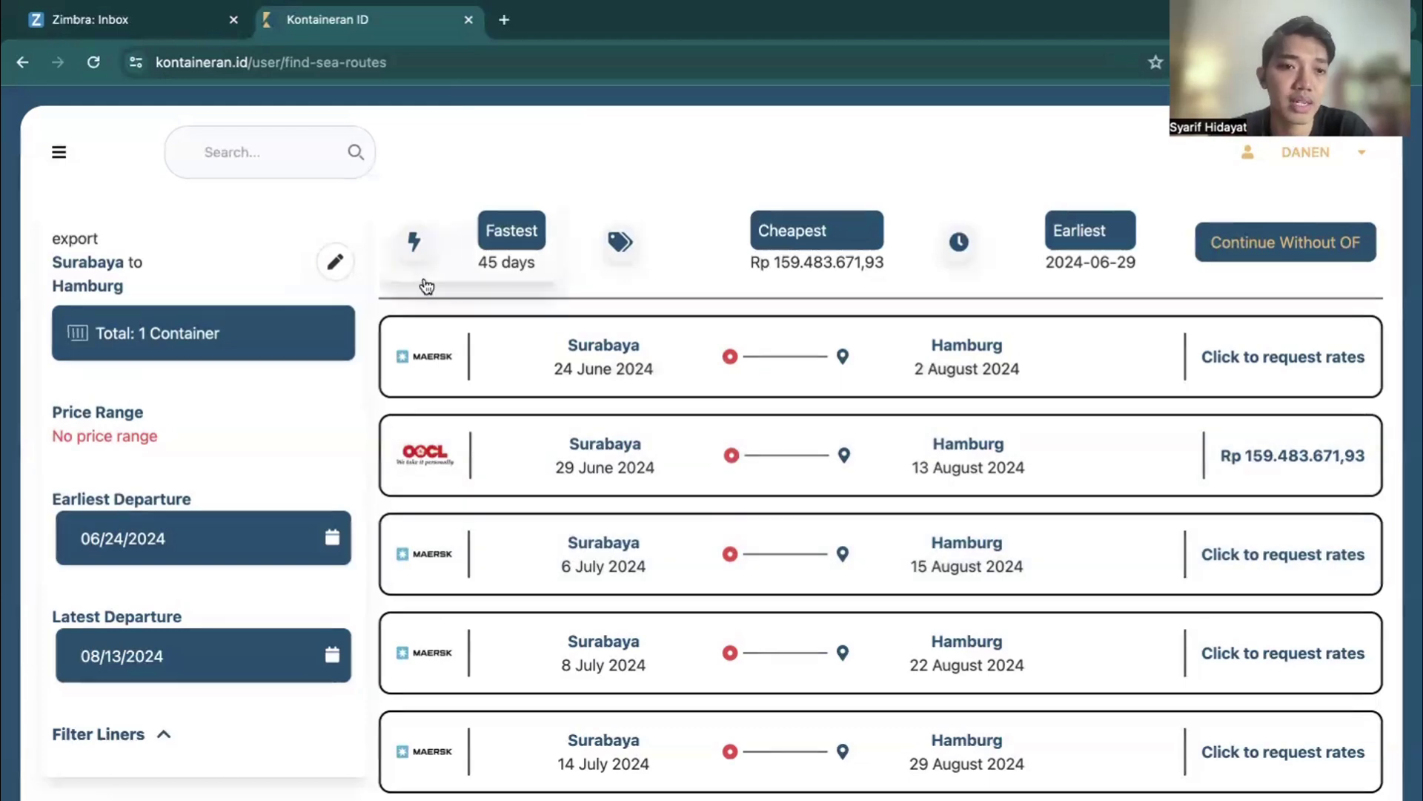
- Change the search destination to Valencia, find the sea rates from Surabaya and look through the listed sailings
{"action": "left_click", "coordinate": [335, 263]}
{"action": "left_click", "coordinate": [1011, 311]}
{"action": "double_click", "coordinate": [1012, 312]}
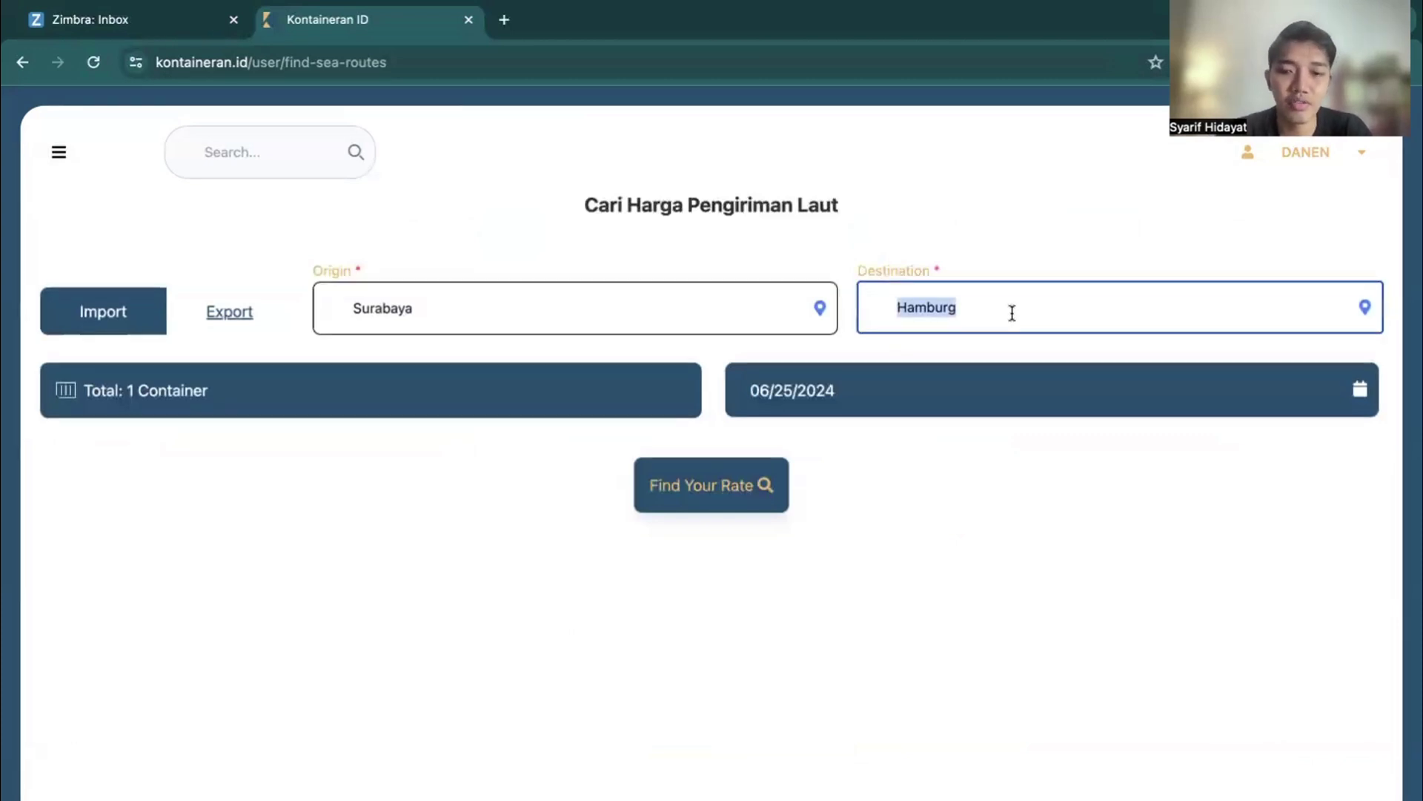
{"action": "type", "text": "valenc"}
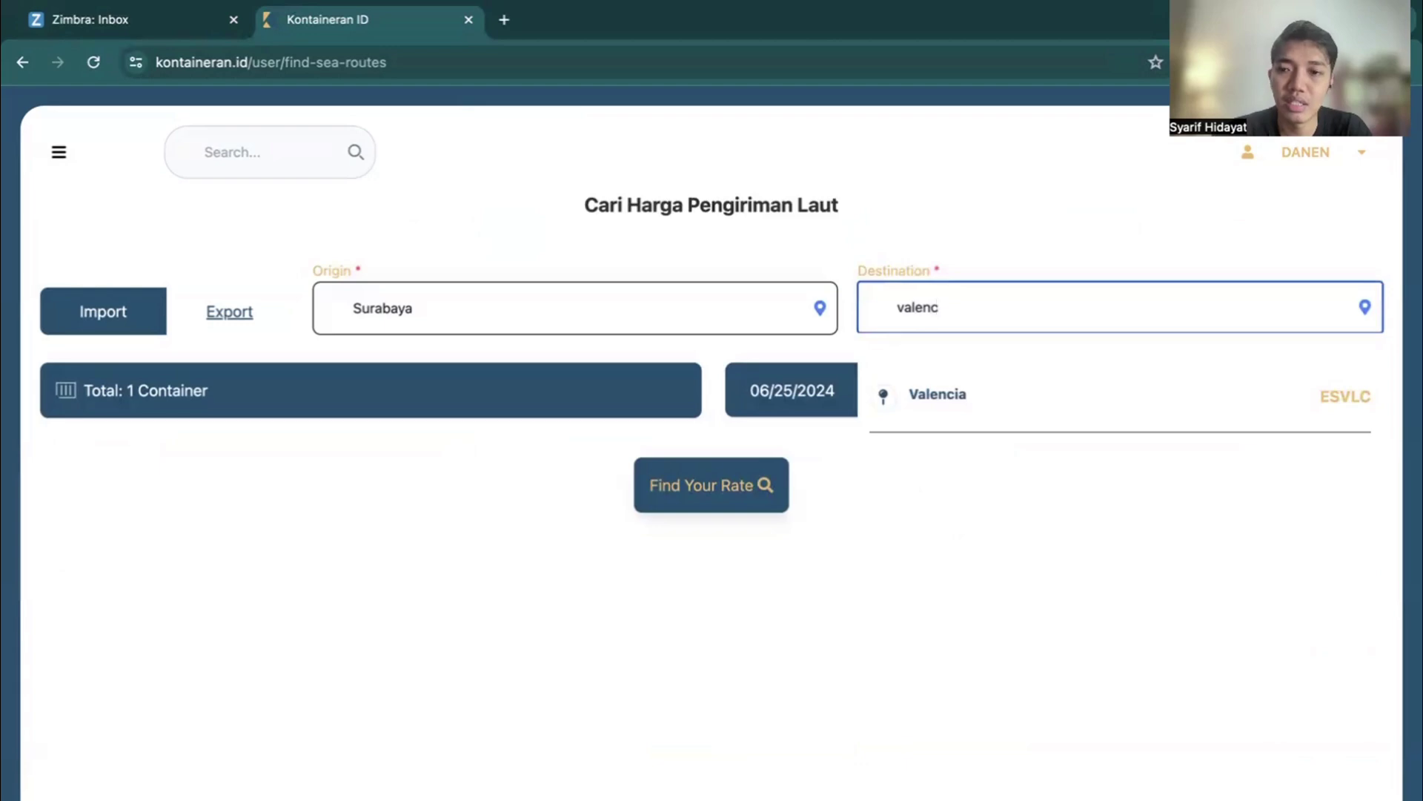
{"action": "left_click", "coordinate": [1002, 419]}
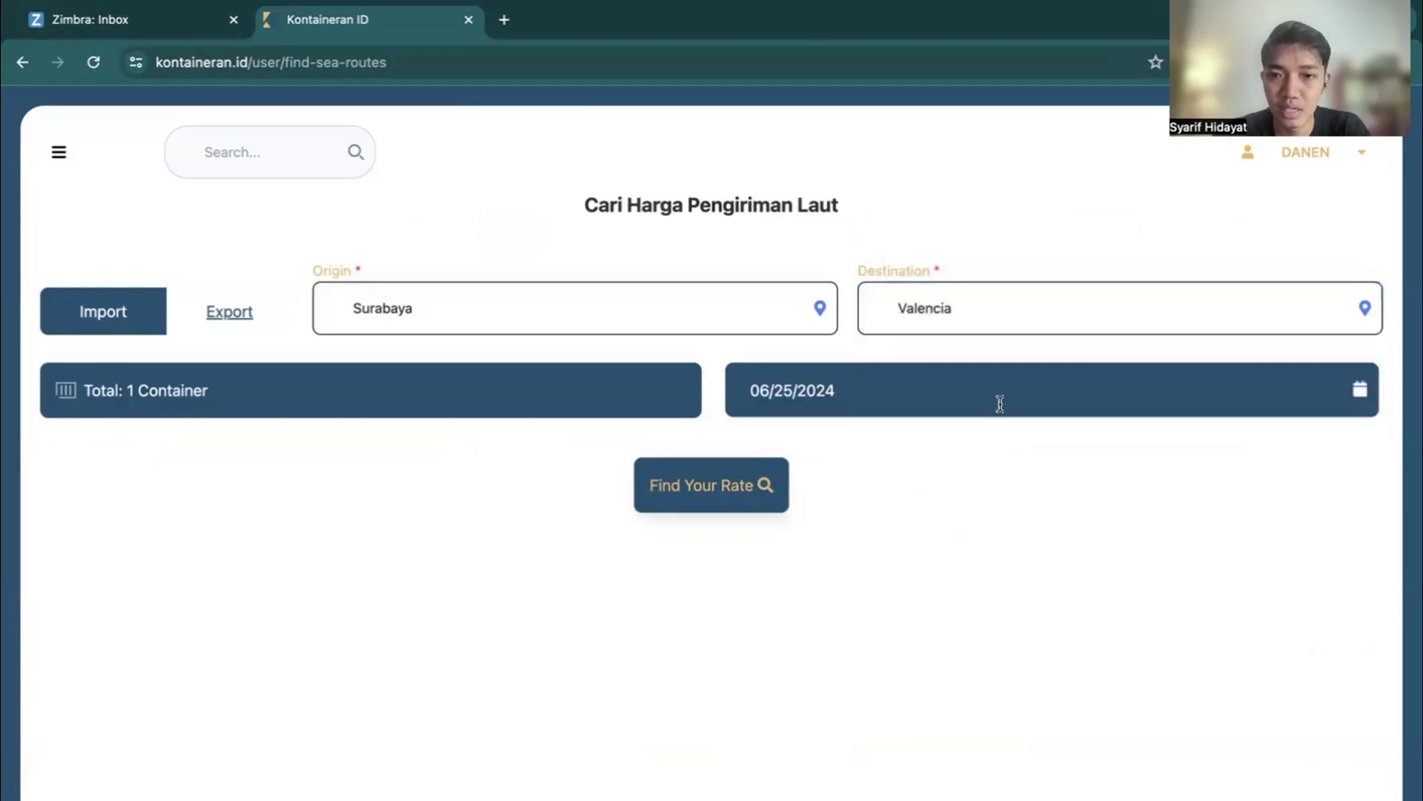
{"action": "left_click", "coordinate": [694, 478]}
{"action": "left_click", "coordinate": [788, 581]}
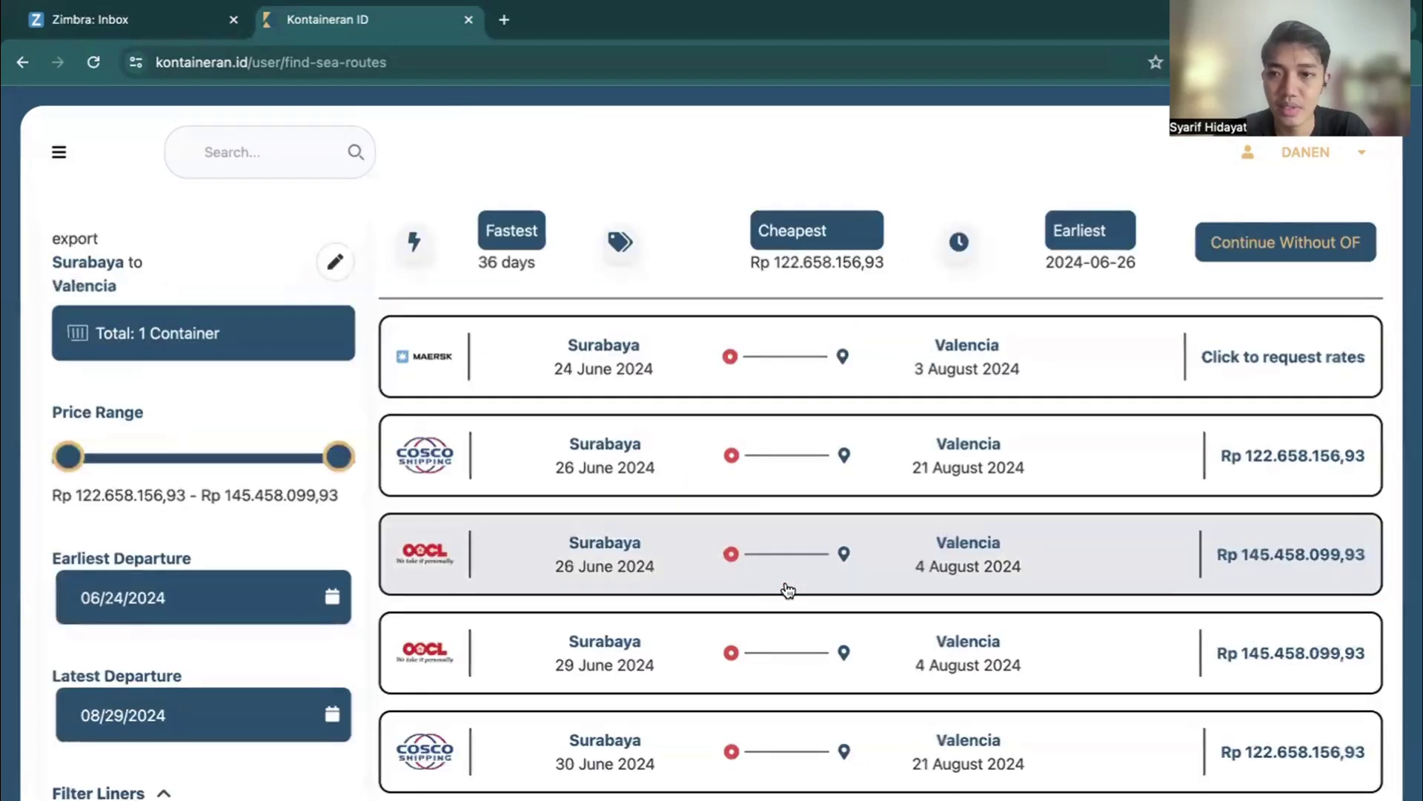
{"action": "scroll", "coordinate": [786, 582], "scroll_direction": "down", "scroll_amount": 2}
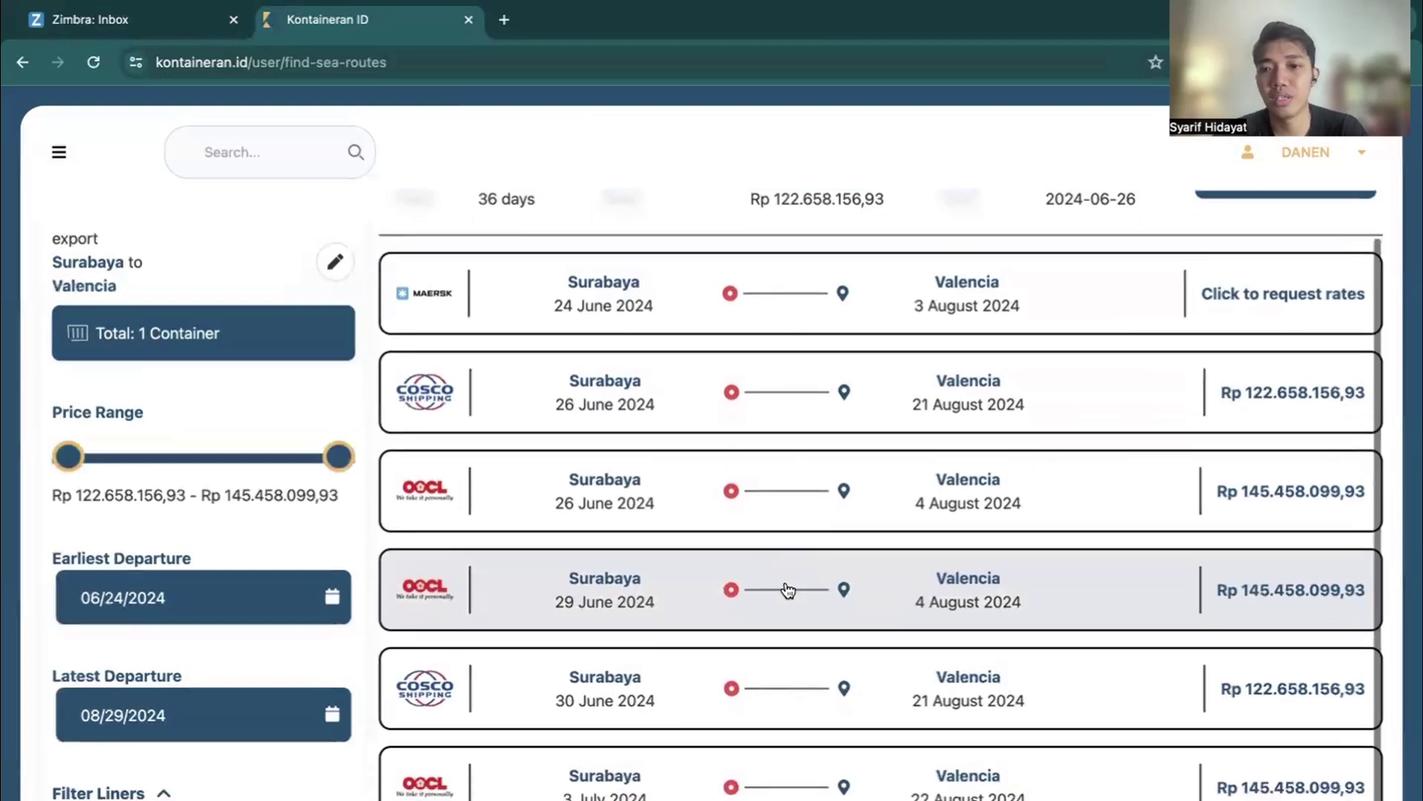
{"action": "scroll", "coordinate": [786, 590], "scroll_direction": "up", "scroll_amount": 3}
{"action": "scroll", "coordinate": [1149, 572], "scroll_direction": "down", "scroll_amount": 5}
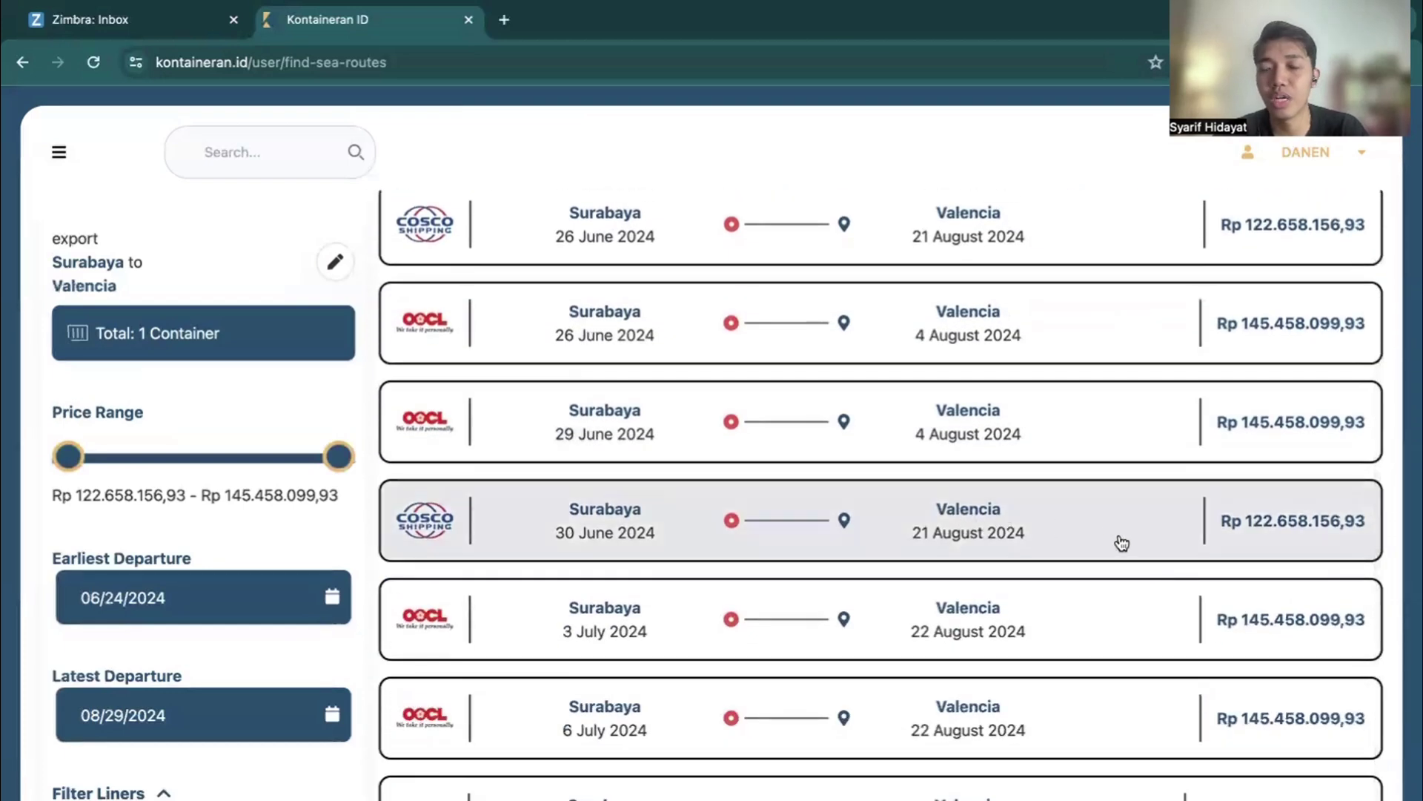
{"action": "scroll", "coordinate": [1119, 545], "scroll_direction": "up", "scroll_amount": 1}
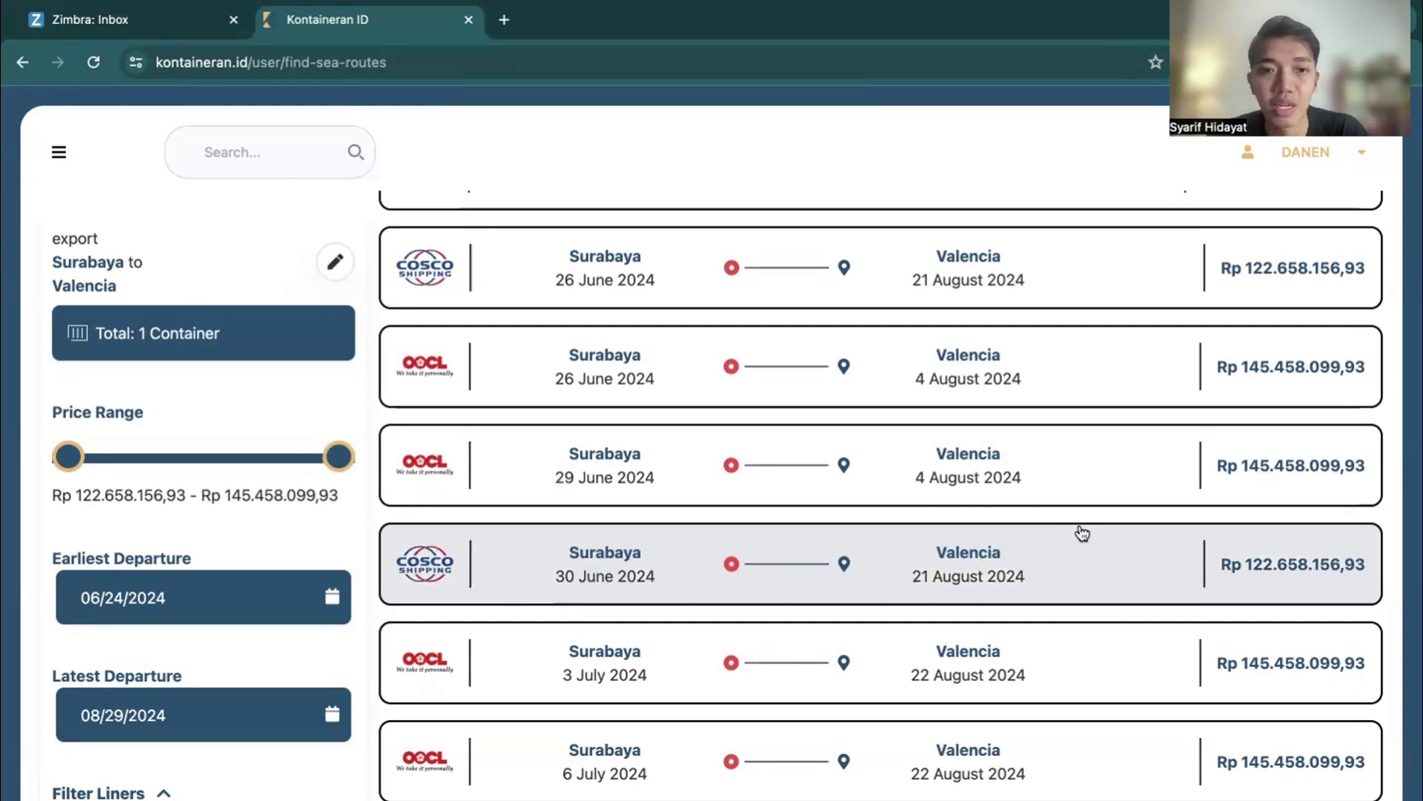
{"action": "scroll", "coordinate": [1083, 534], "scroll_direction": "up", "scroll_amount": 3}
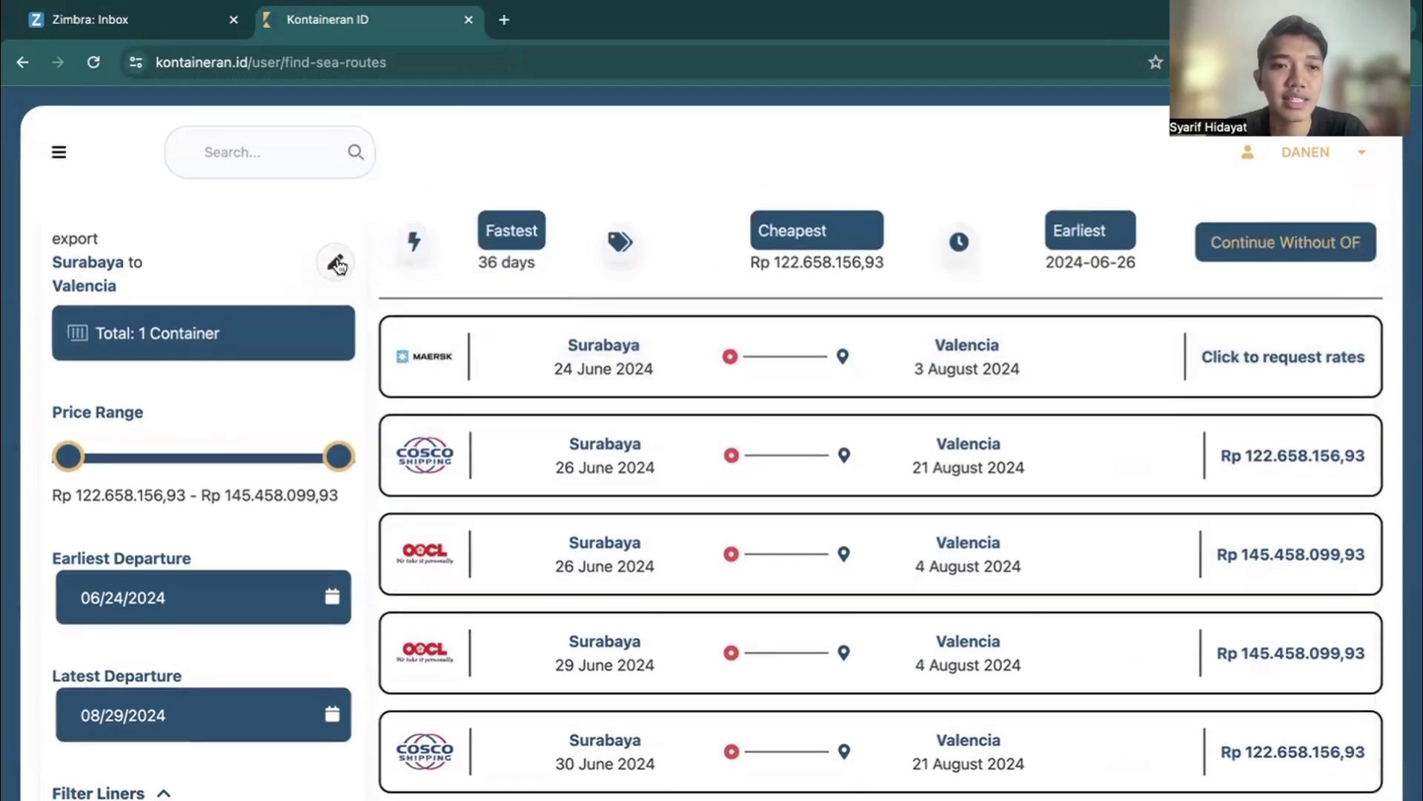
- Change the search destination to Fos Sur Mer and try to find the sea rates from Surabaya
{"action": "left_click", "coordinate": [337, 263]}
{"action": "left_click", "coordinate": [999, 315]}
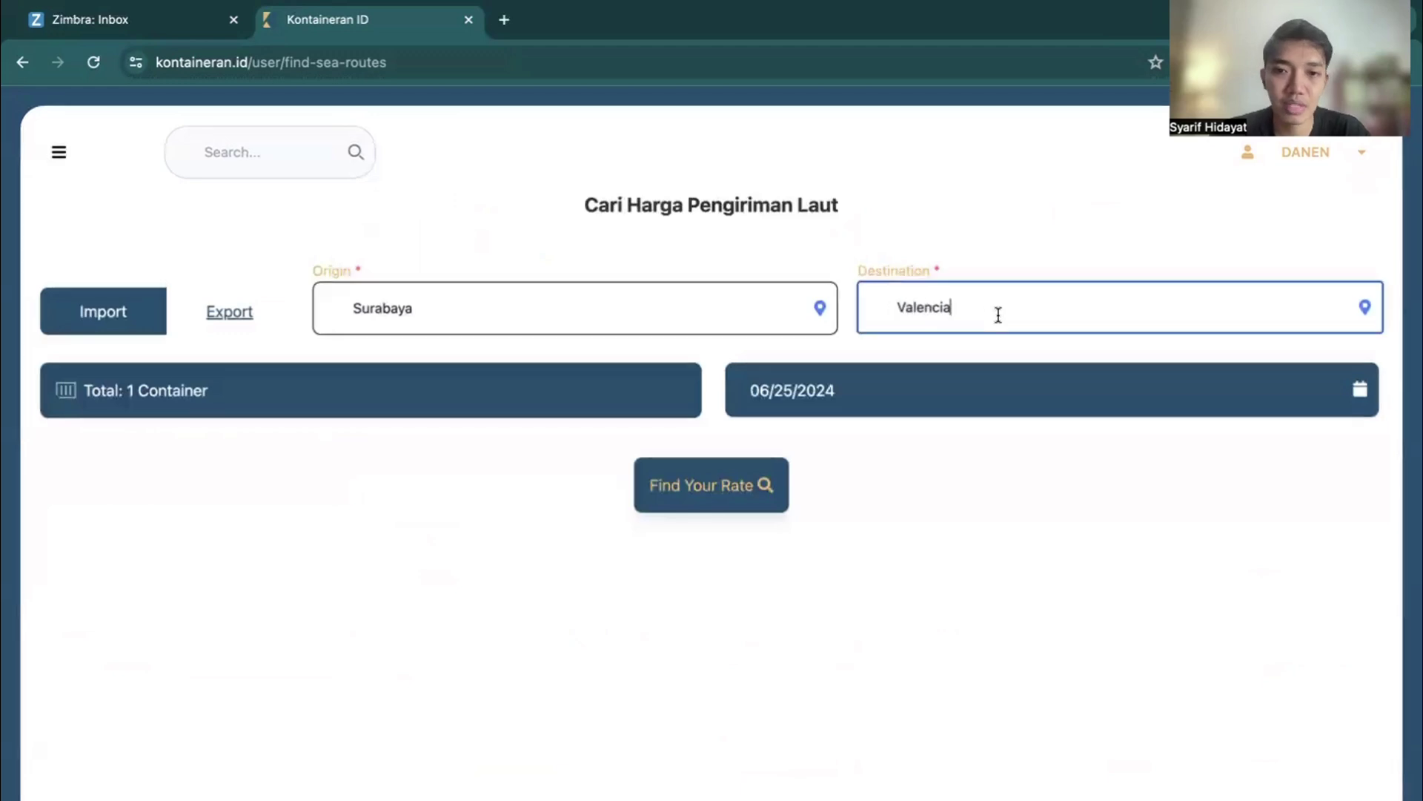
{"action": "double_click", "coordinate": [999, 315]}
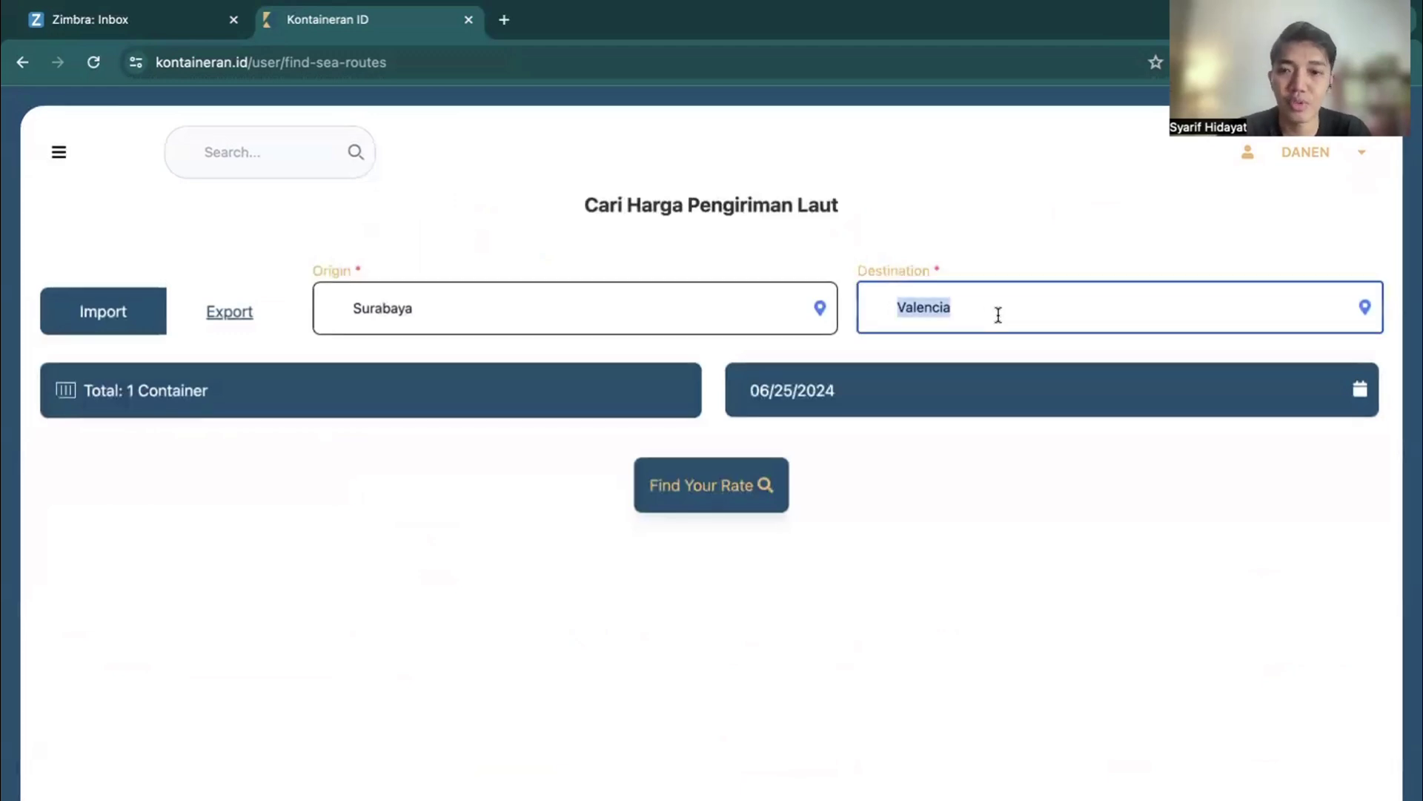
{"action": "type", "text": "fos"}
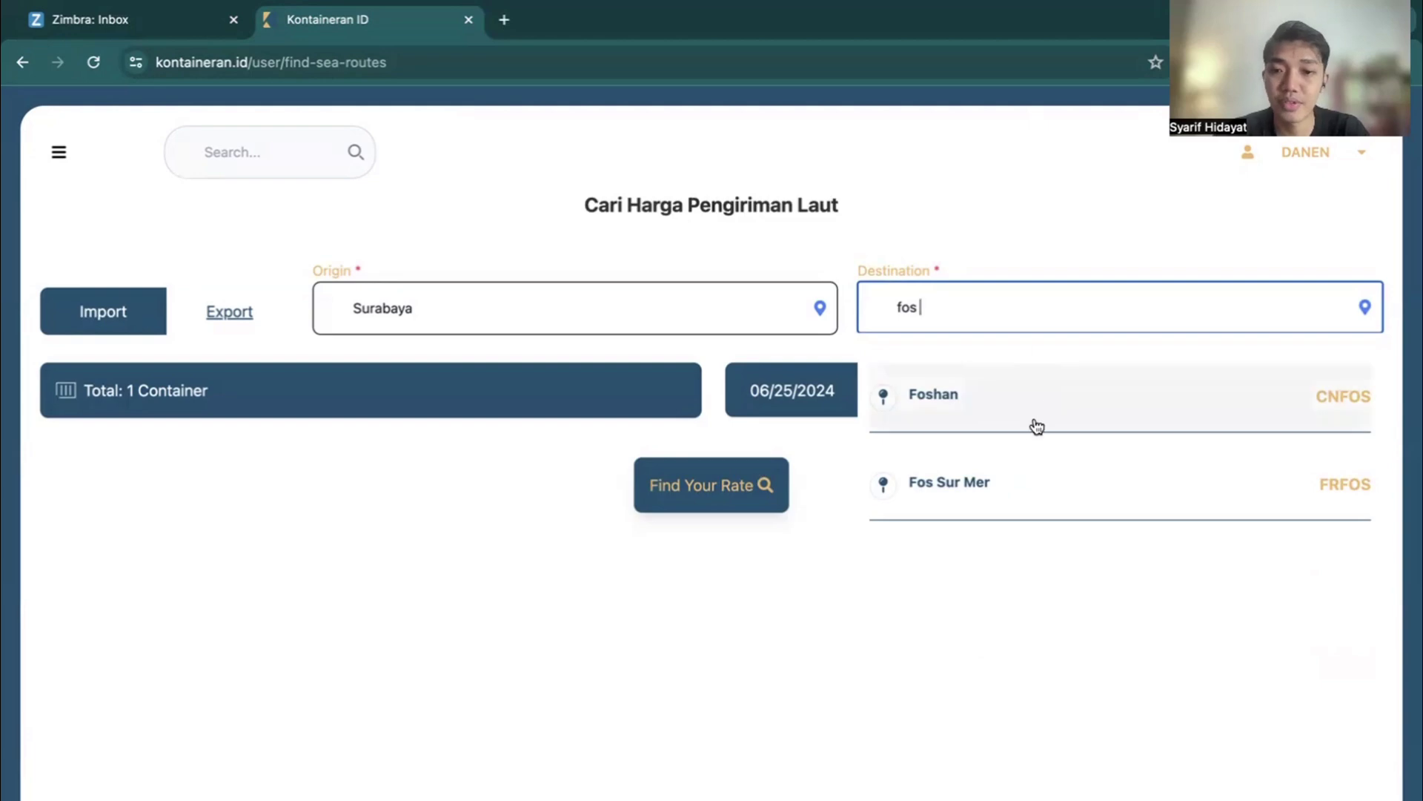
{"action": "left_click", "coordinate": [1017, 476]}
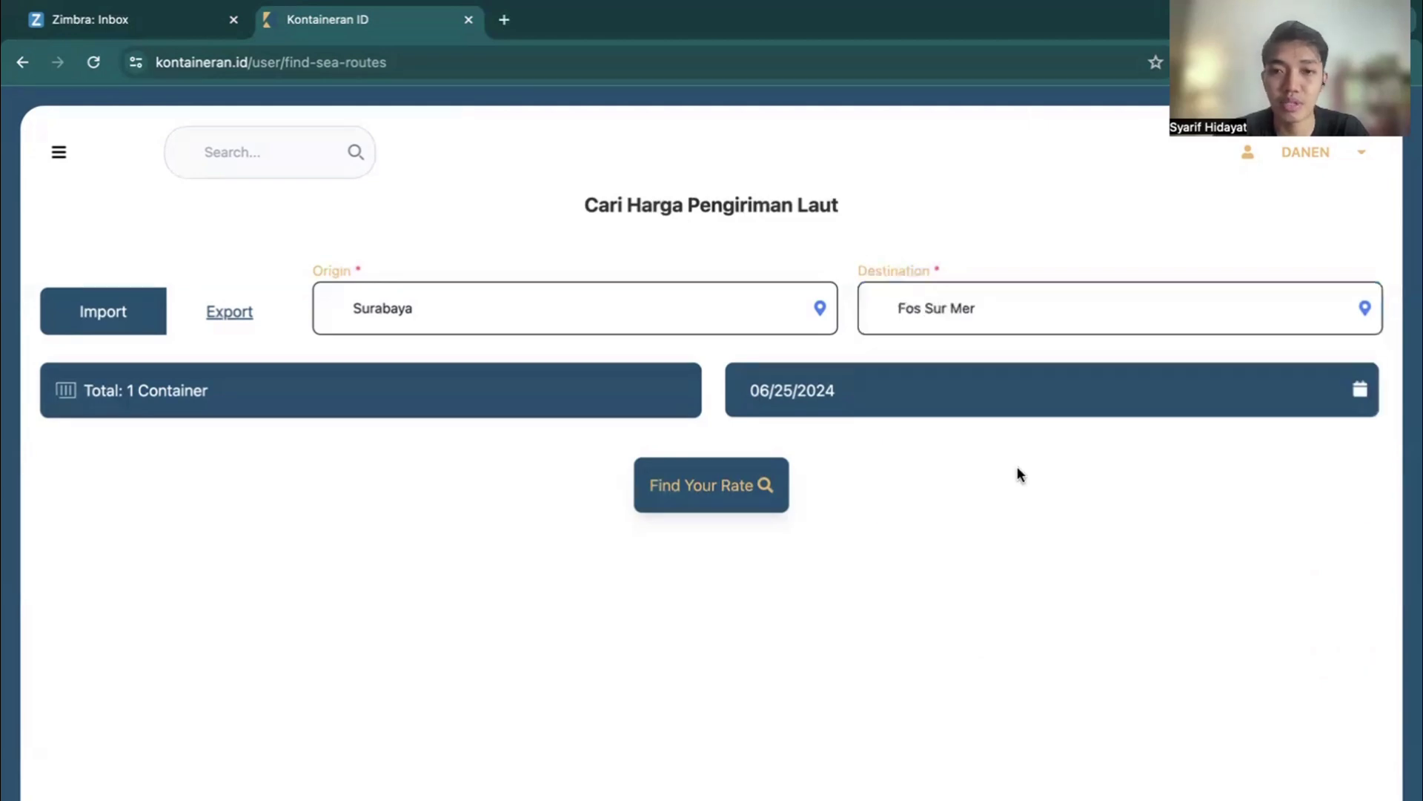
{"action": "left_click", "coordinate": [668, 486]}
{"action": "left_click", "coordinate": [787, 586]}
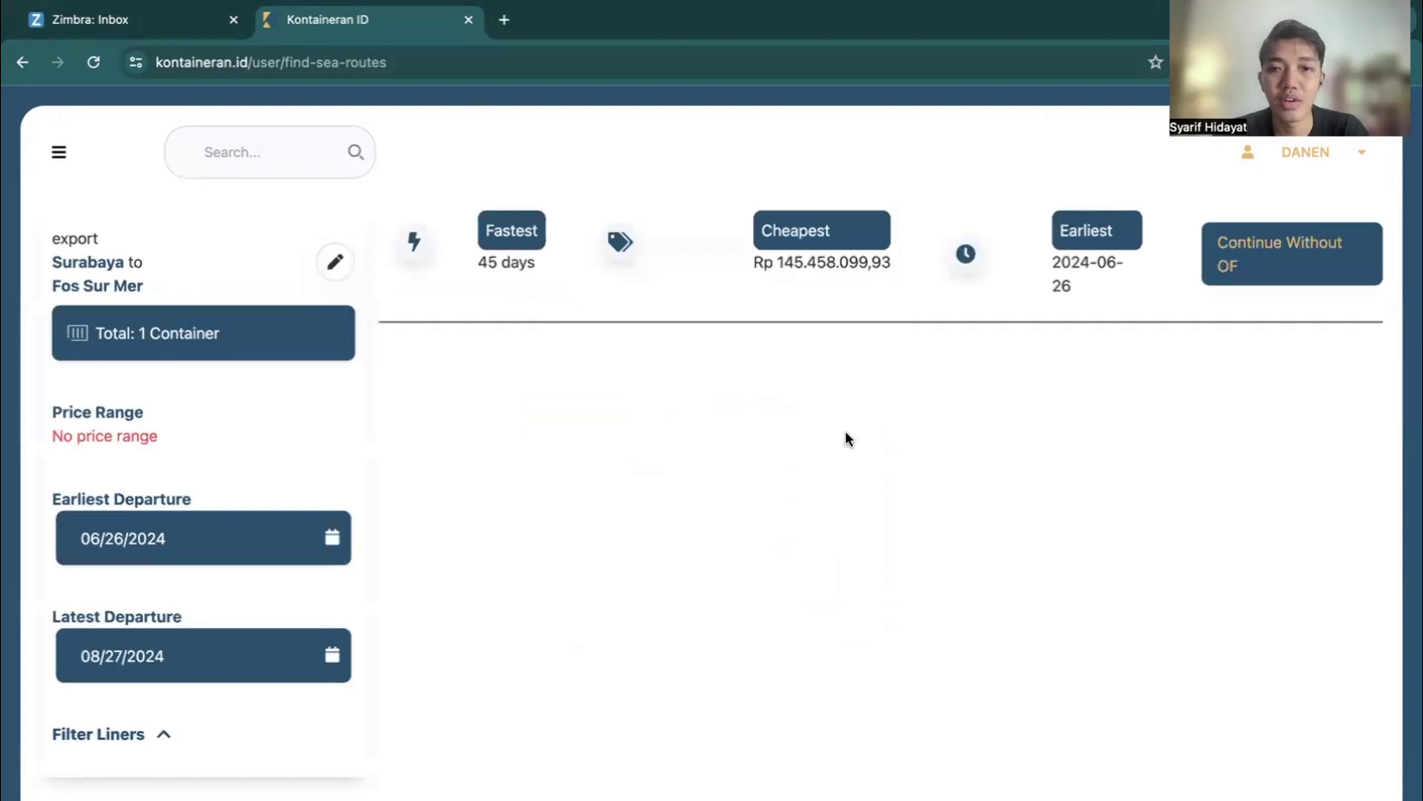
- Reload the rate search page and set the origin to Surabaya and the destination to Fos Sur Mer (FRFOS)
{"action": "left_click", "coordinate": [95, 64]}
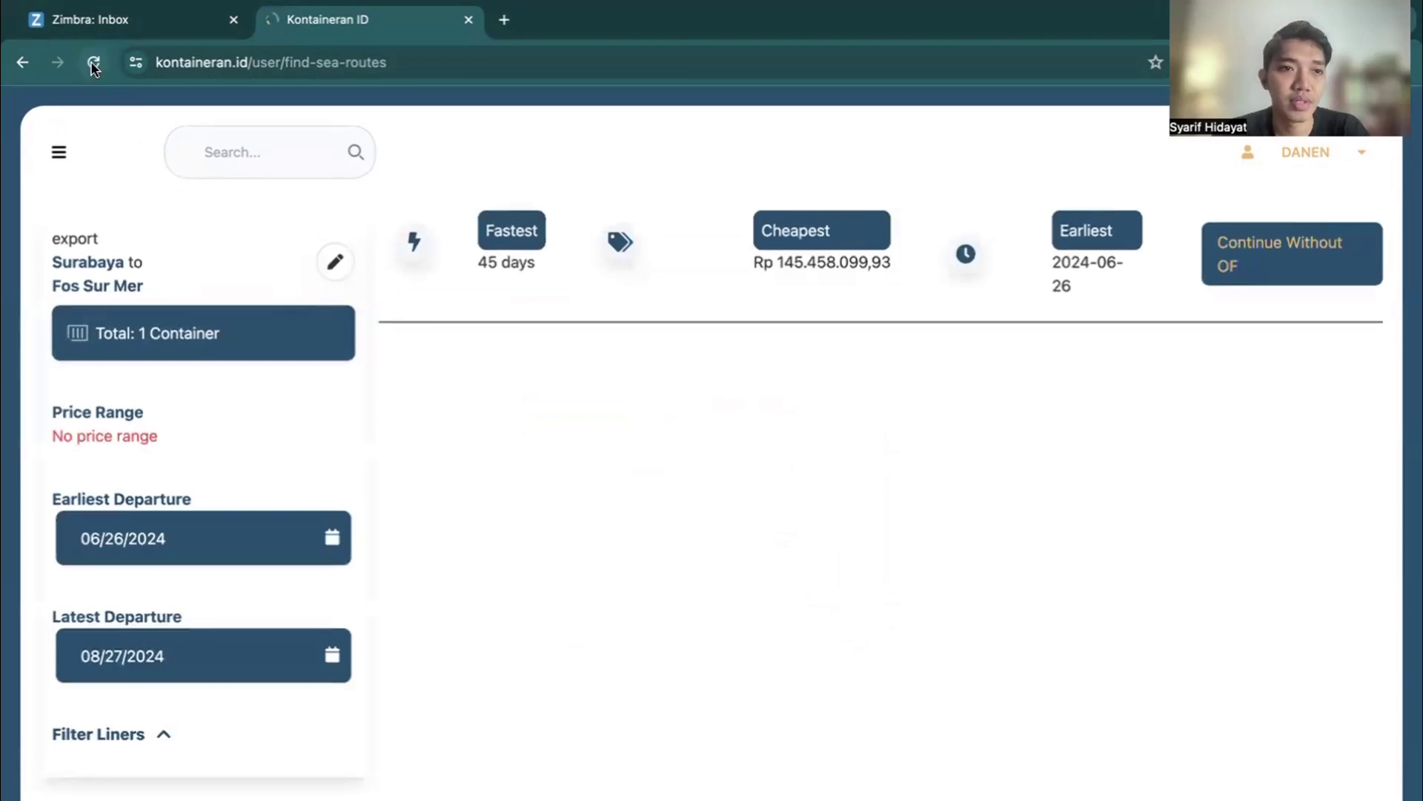
{"action": "left_click", "coordinate": [460, 308]}
{"action": "type", "text": "surabaya"}
{"action": "left_click", "coordinate": [461, 392]}
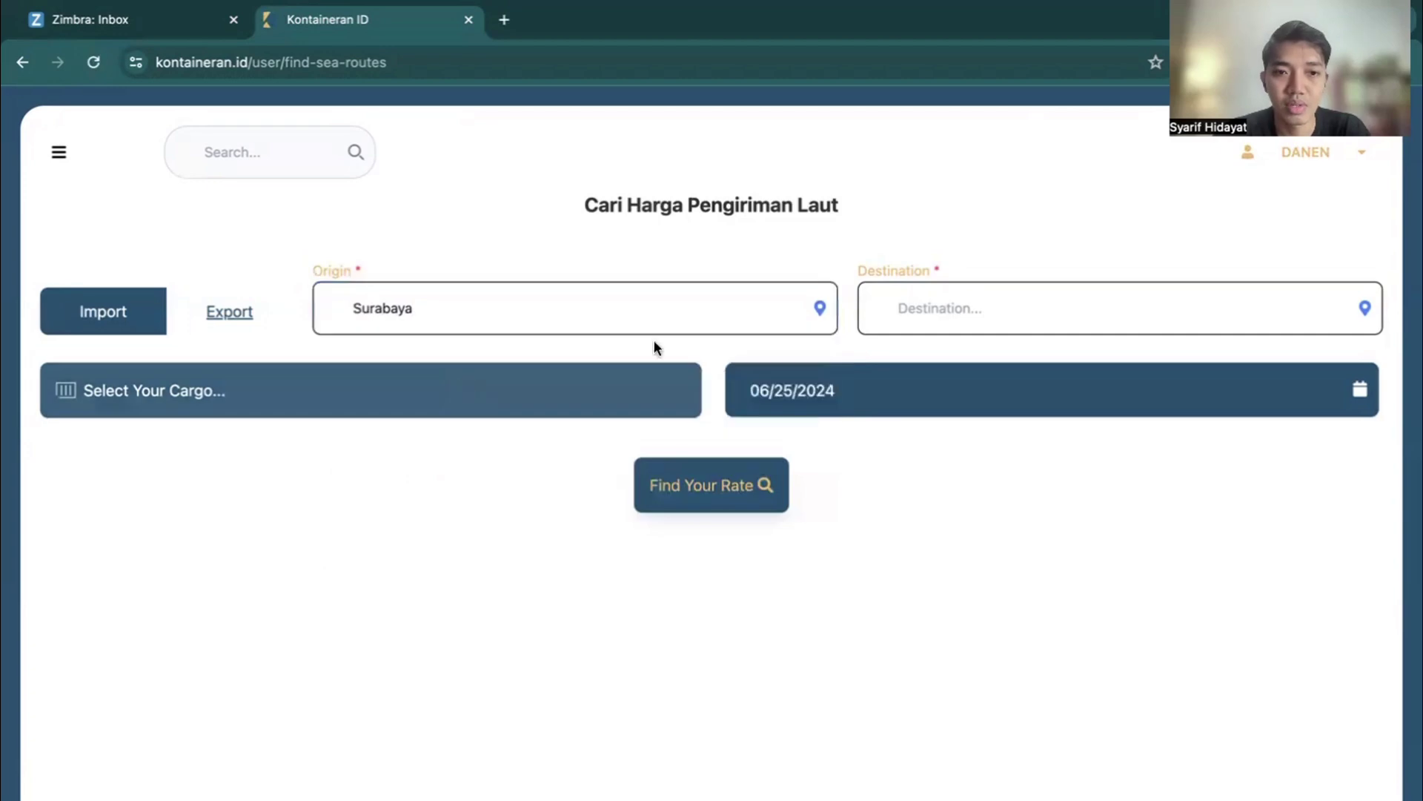
{"action": "left_click", "coordinate": [936, 305]}
{"action": "type", "text": "fos sur mer"}
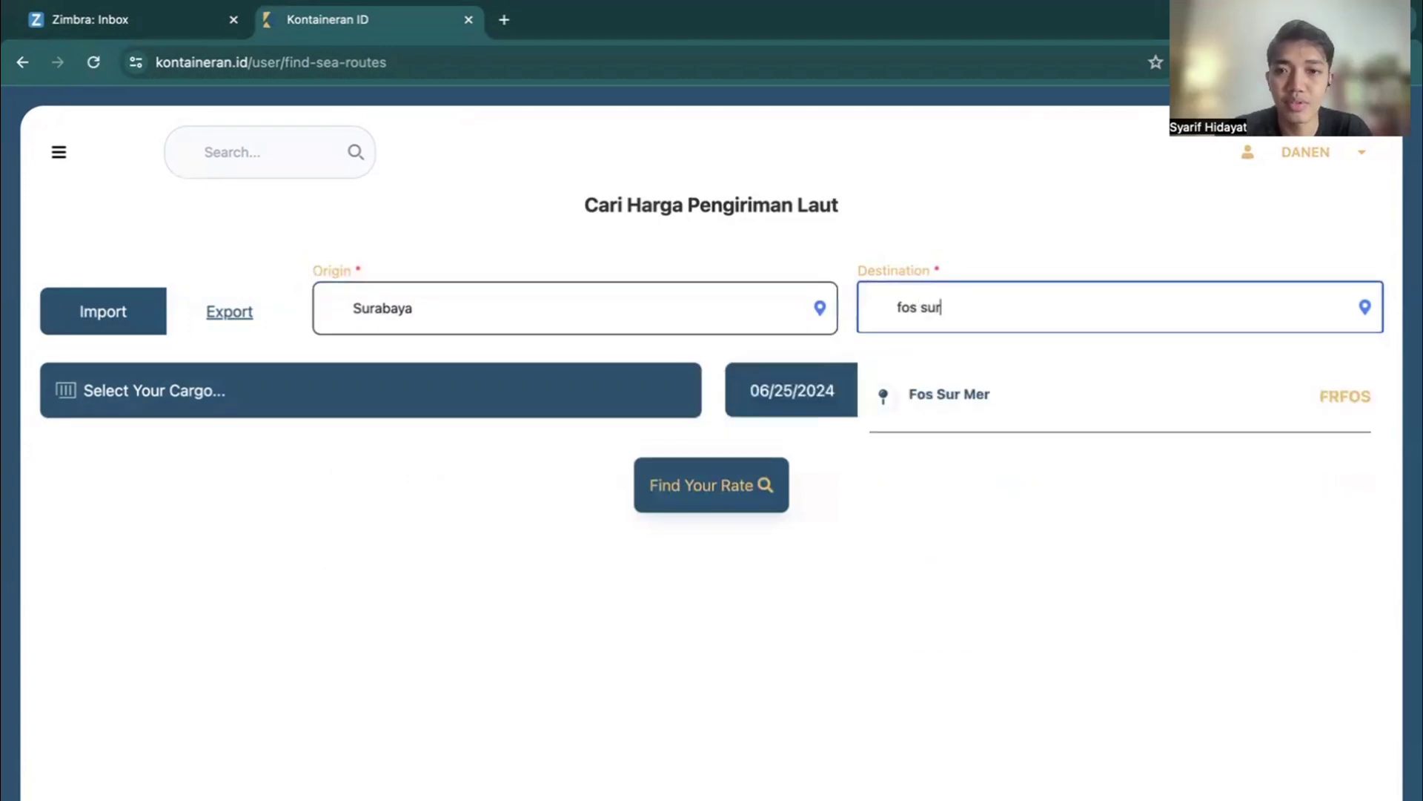
{"action": "left_click", "coordinate": [941, 393]}
- Add one 40 Ft Hc container as cargo, find the sea rates to Fos Sur Mer and look through the sailings
{"action": "left_click", "coordinate": [526, 408]}
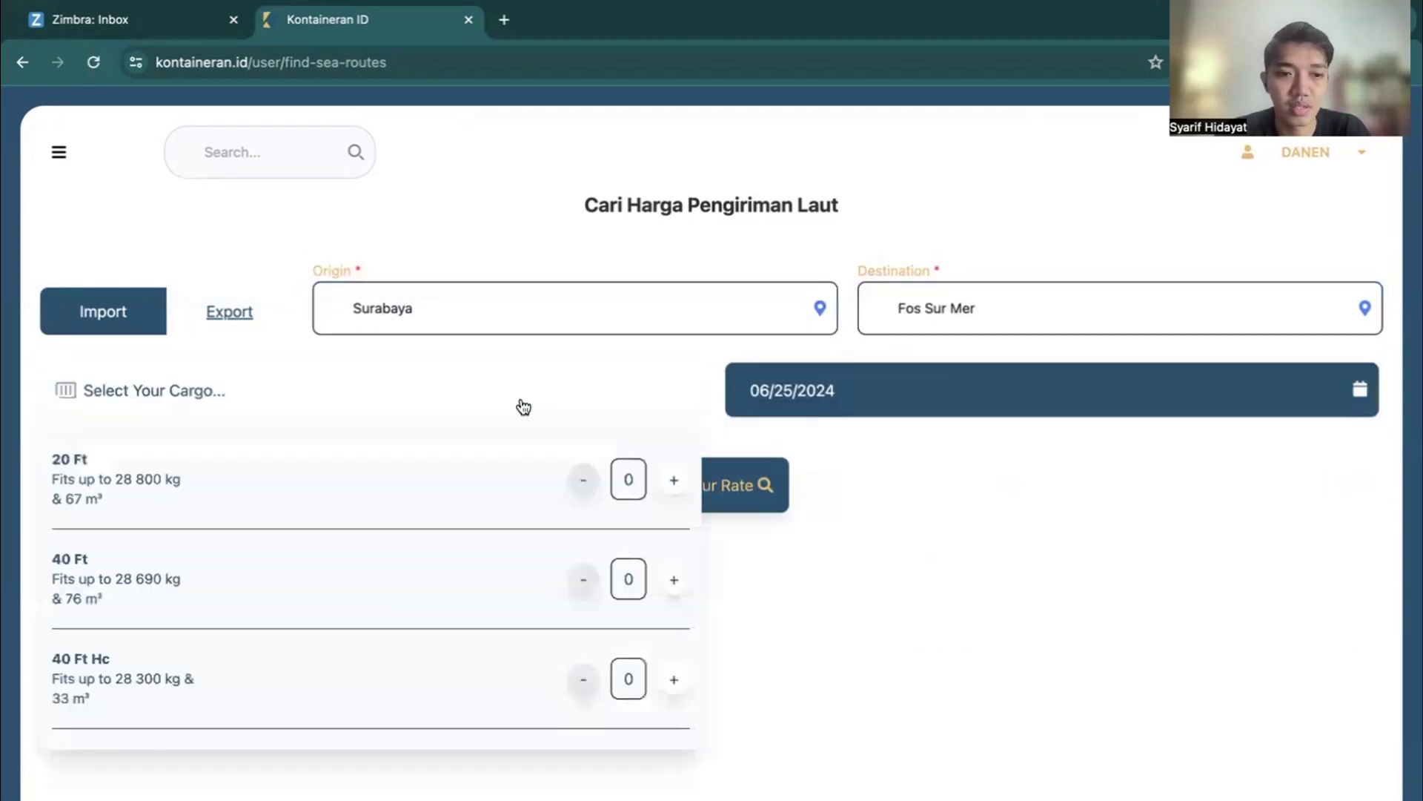
{"action": "left_click", "coordinate": [674, 679]}
{"action": "left_click", "coordinate": [856, 630]}
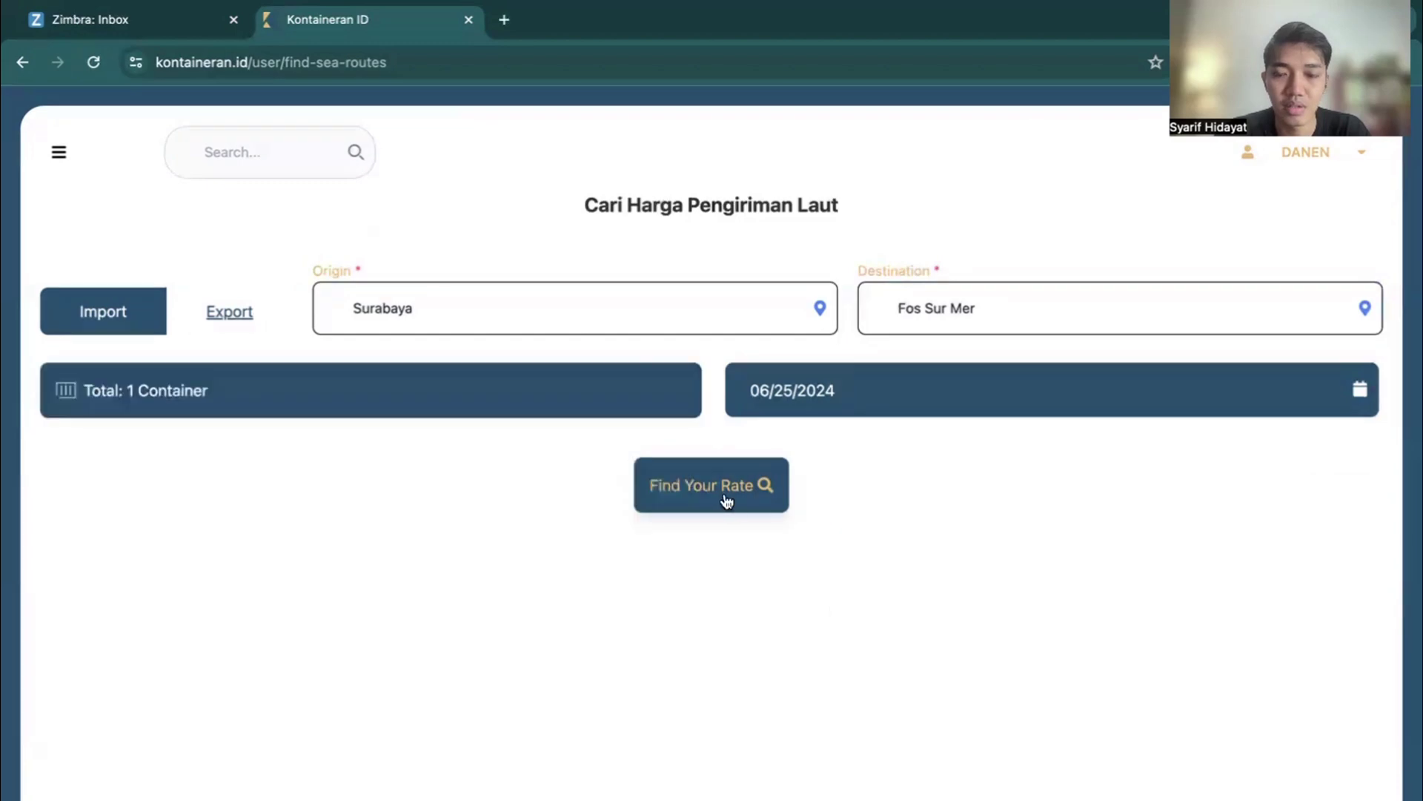
{"action": "left_click", "coordinate": [737, 486]}
{"action": "left_click", "coordinate": [808, 593]}
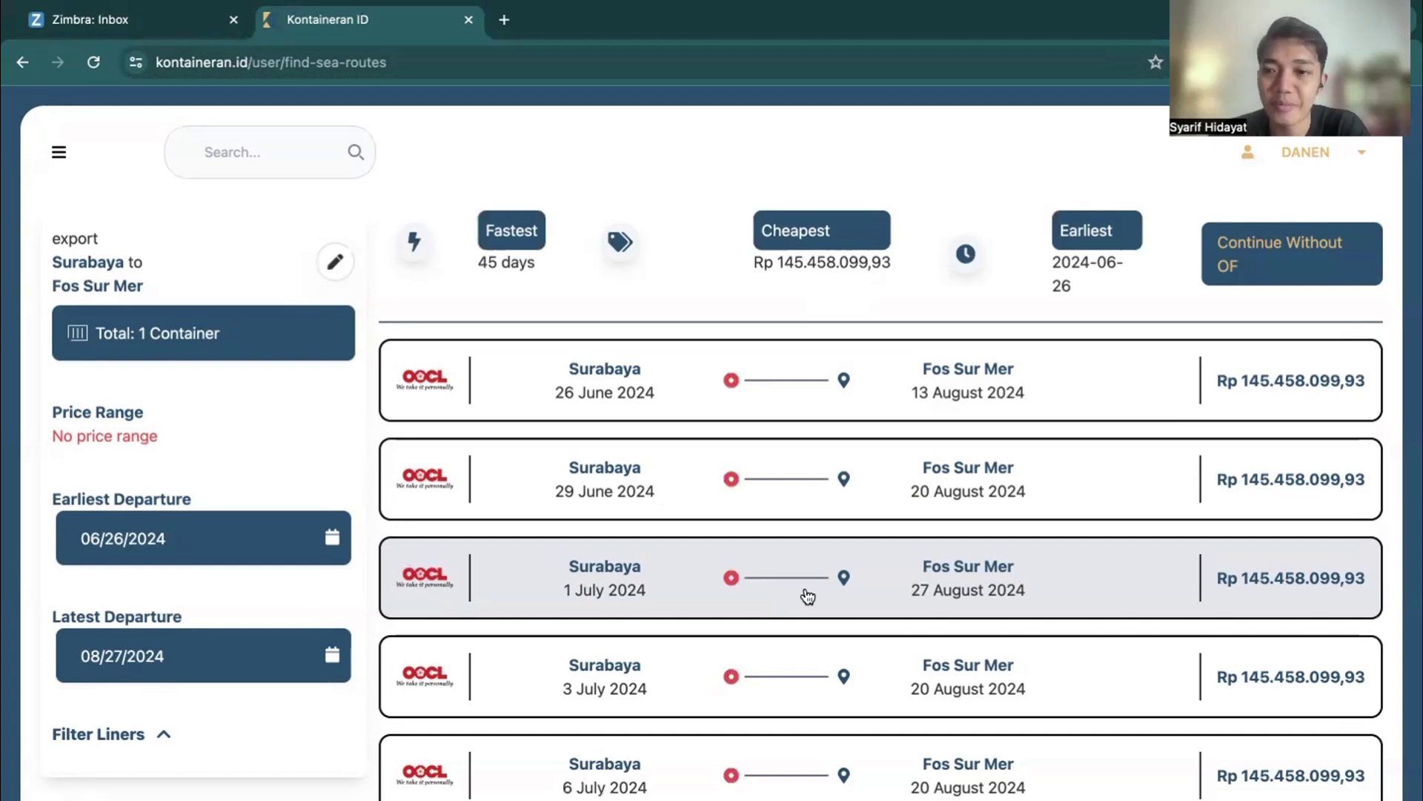
{"action": "scroll", "coordinate": [807, 593], "scroll_direction": "down", "scroll_amount": 2}
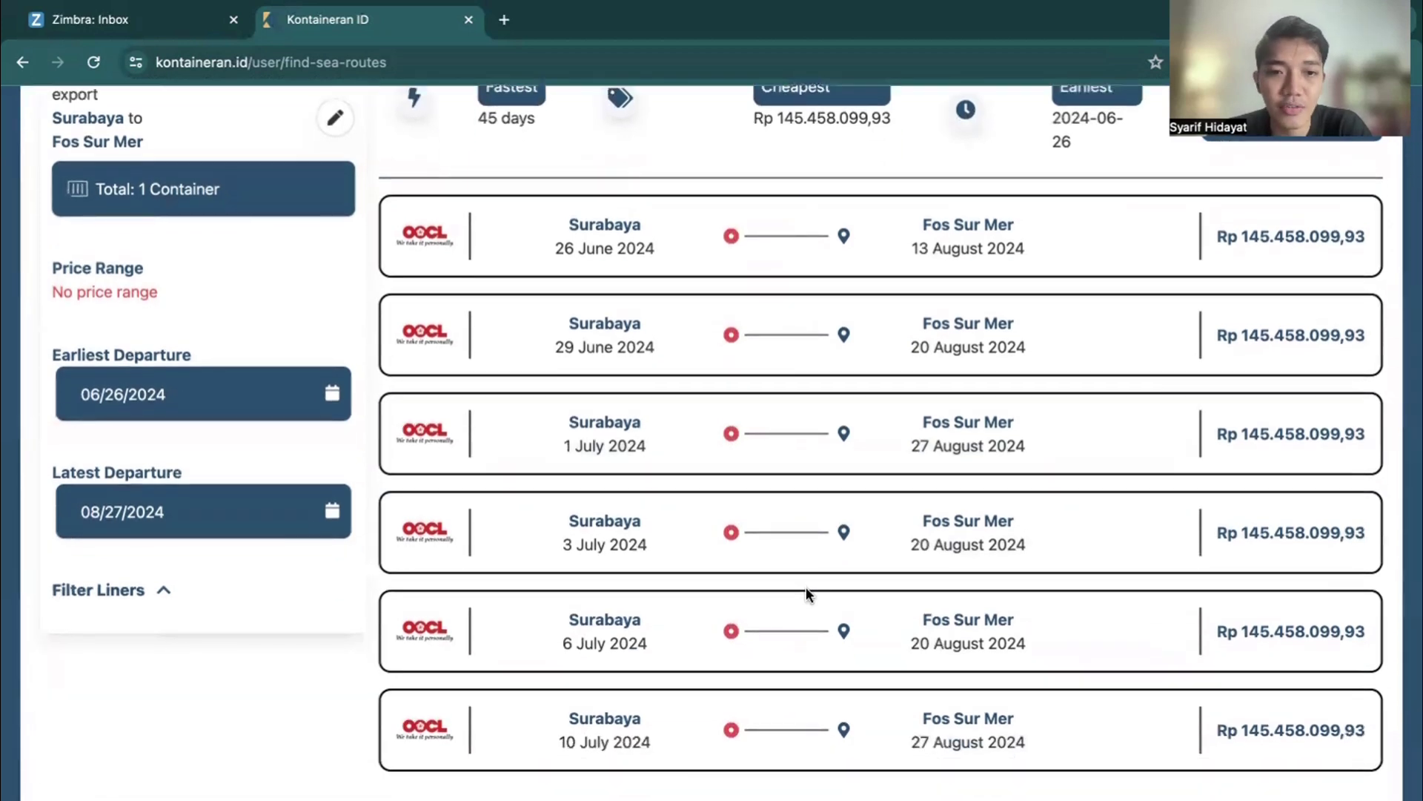
{"action": "scroll", "coordinate": [807, 593], "scroll_direction": "up", "scroll_amount": 1}
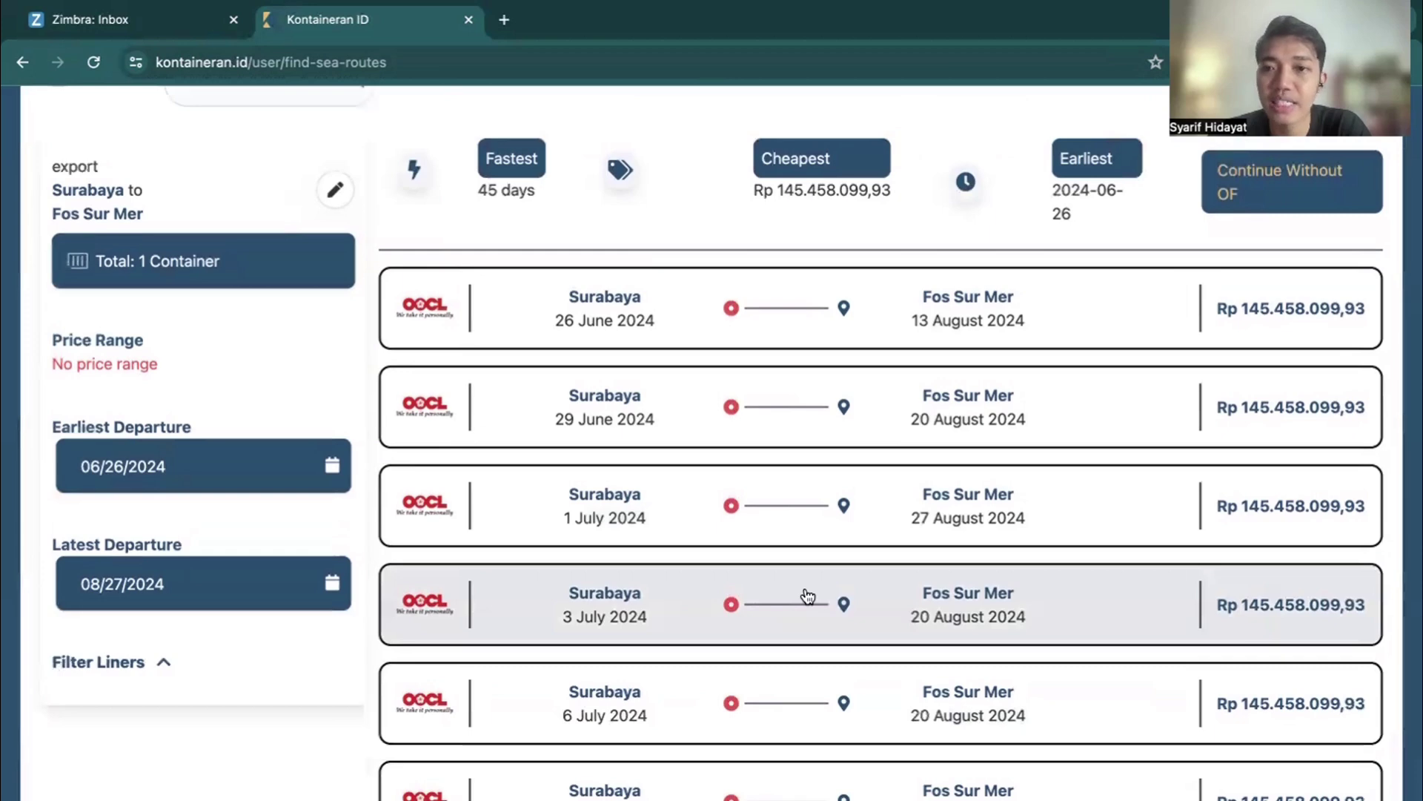
{"action": "scroll", "coordinate": [807, 595], "scroll_direction": "up", "scroll_amount": 1}
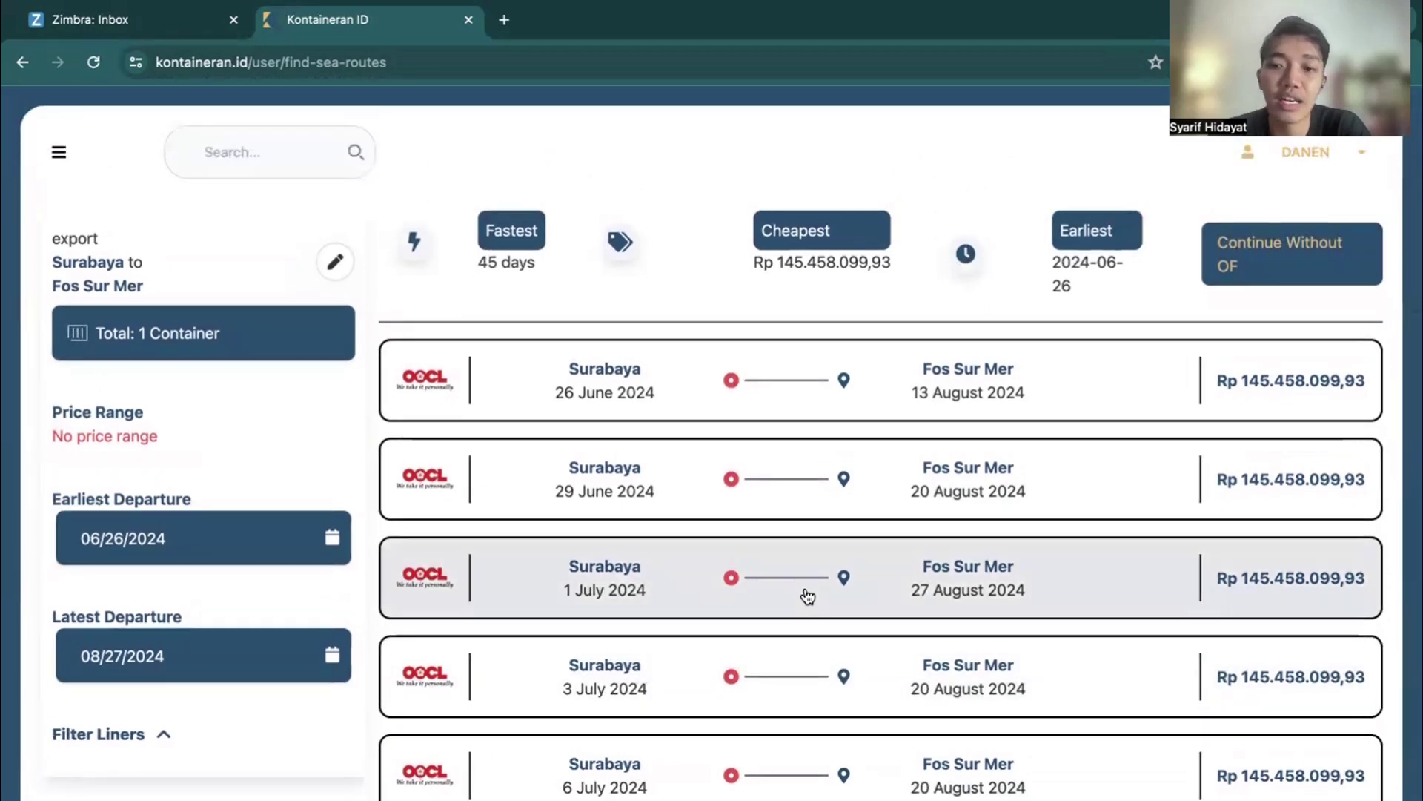
{"action": "scroll", "coordinate": [807, 595], "scroll_direction": "down", "scroll_amount": 2}
{"action": "scroll", "coordinate": [808, 595], "scroll_direction": "up", "scroll_amount": 2}
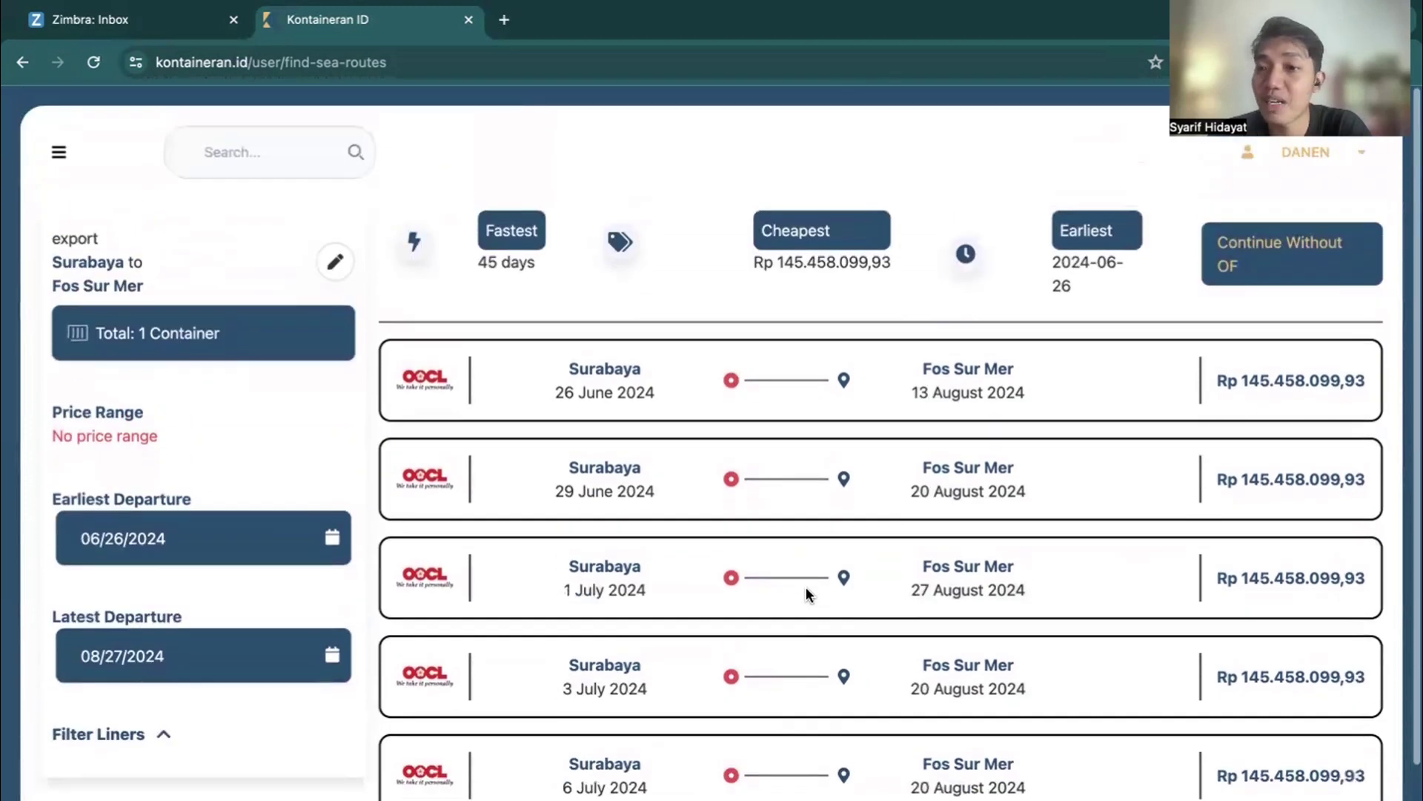